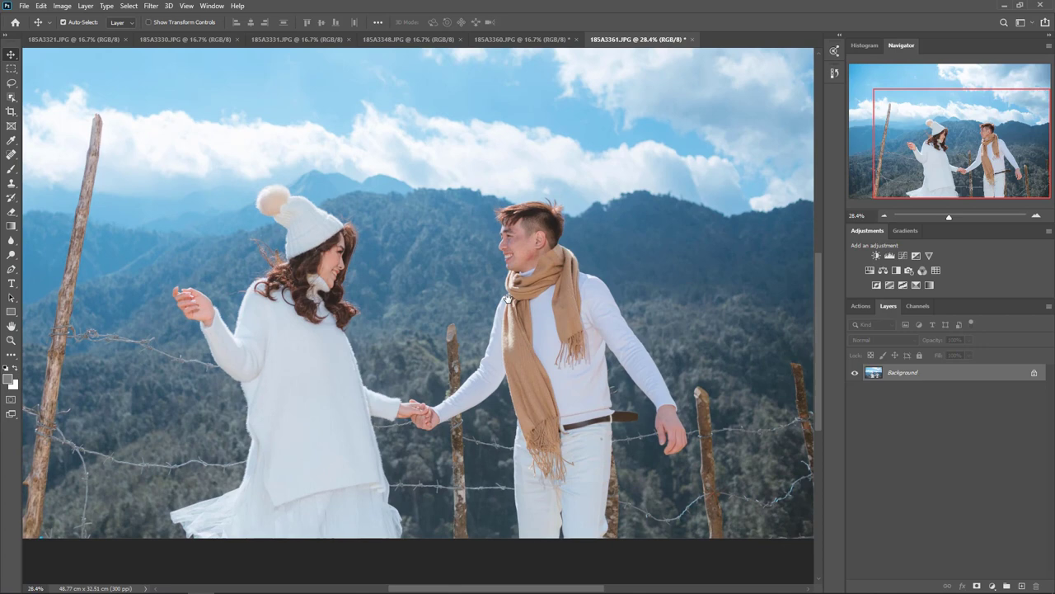
key(ctrl+minus)
key(ctrl+minus)
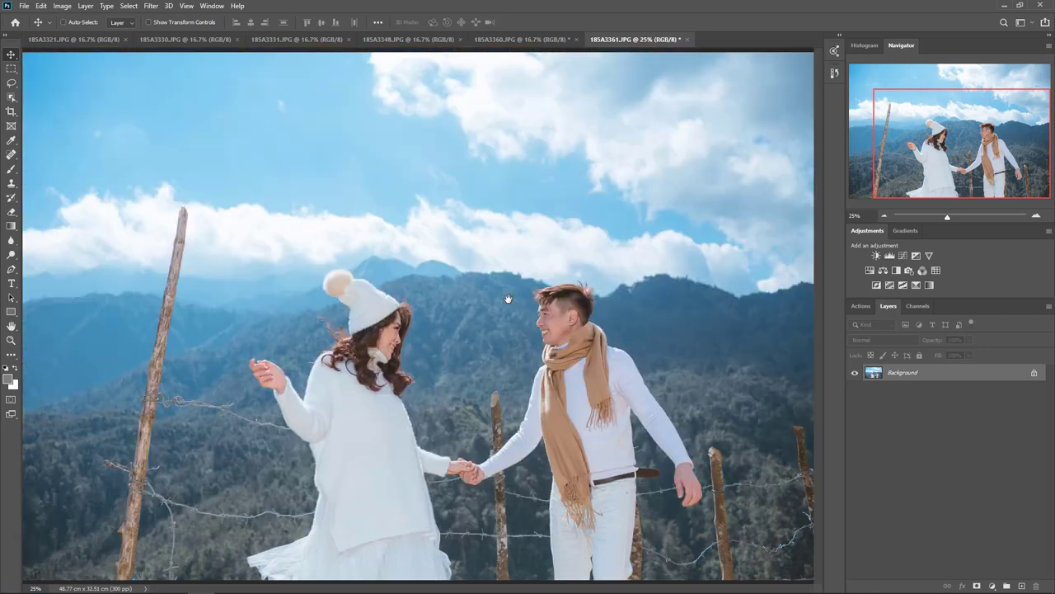
key(ctrl)
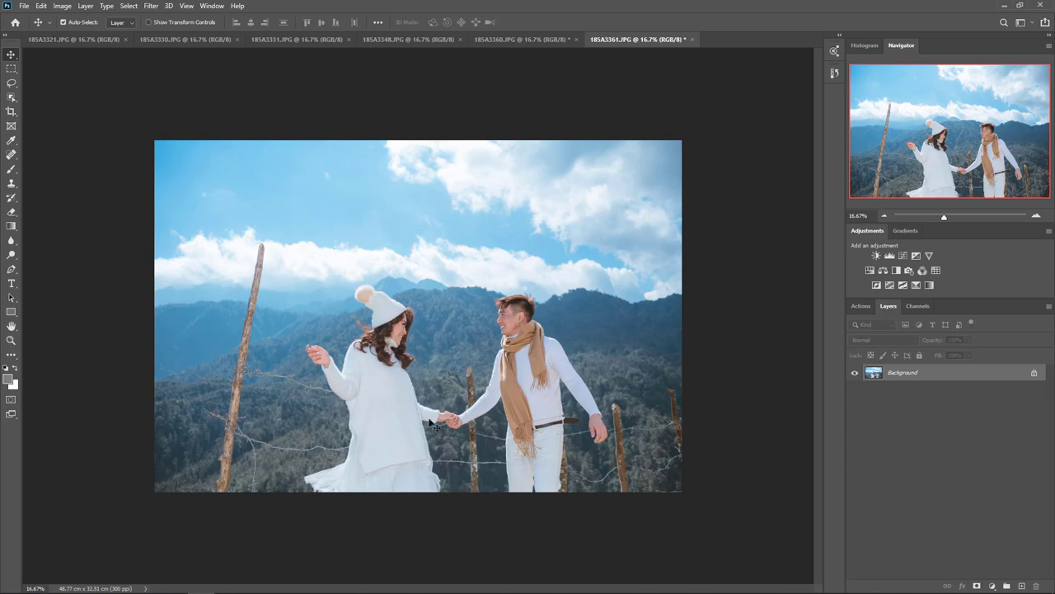
key(ctrl+plus)
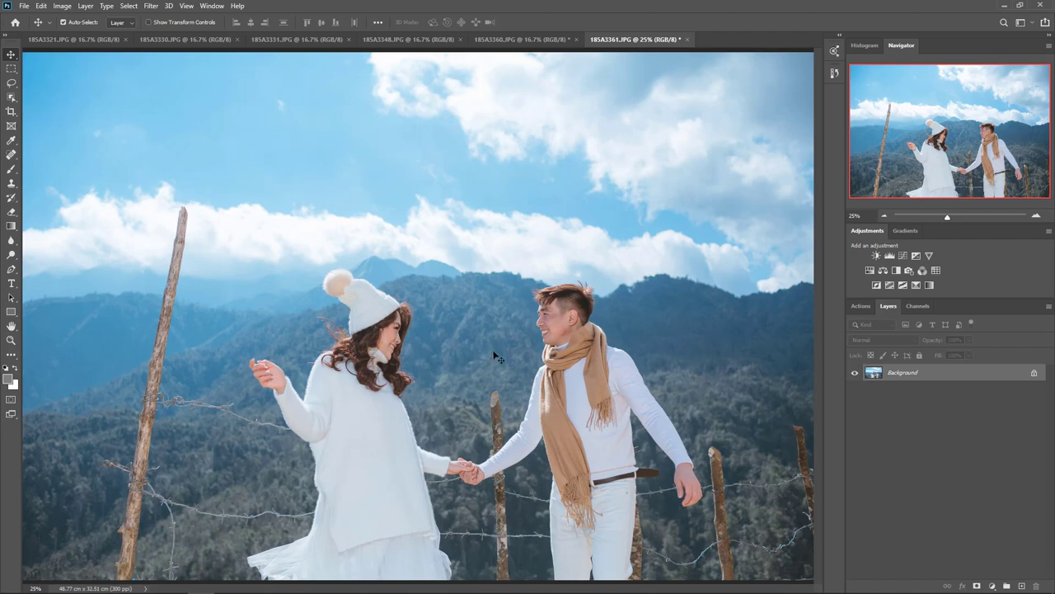
key(ctrl+minus)
key(ctrl+minus)
key(ctrl+minus)
key(ctrl+plus)
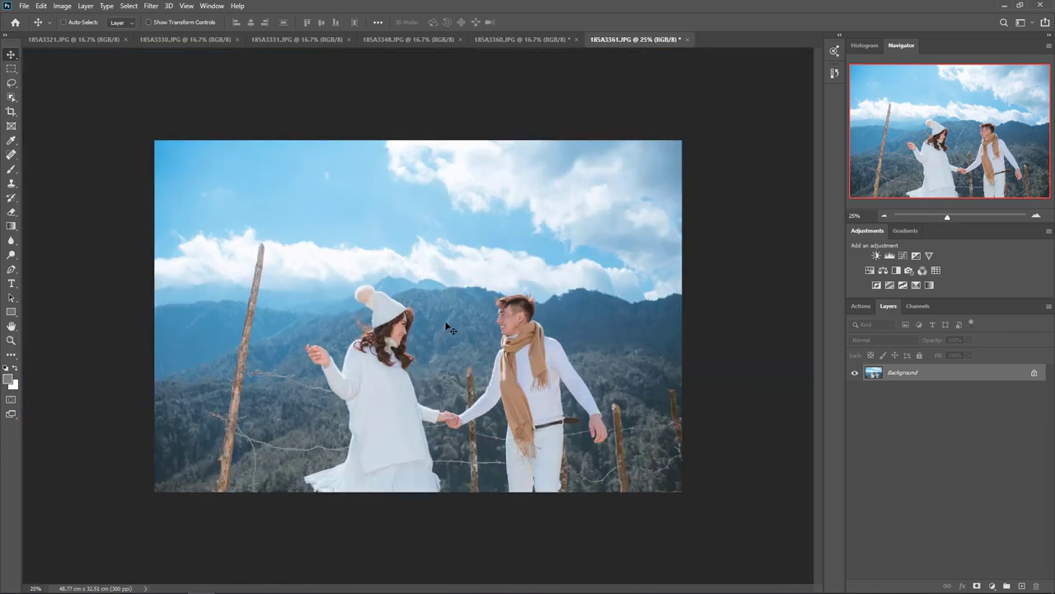
key(ctrl+plus)
key(ctrl+plus)
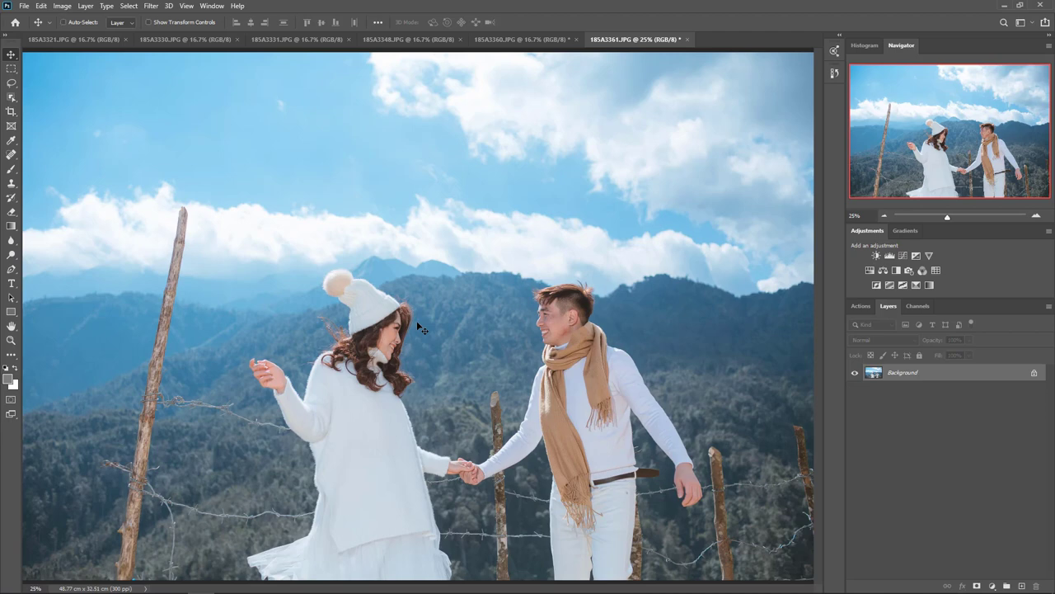
key(ctrl+minus)
key(ctrl+plus)
key(ctrl+minus)
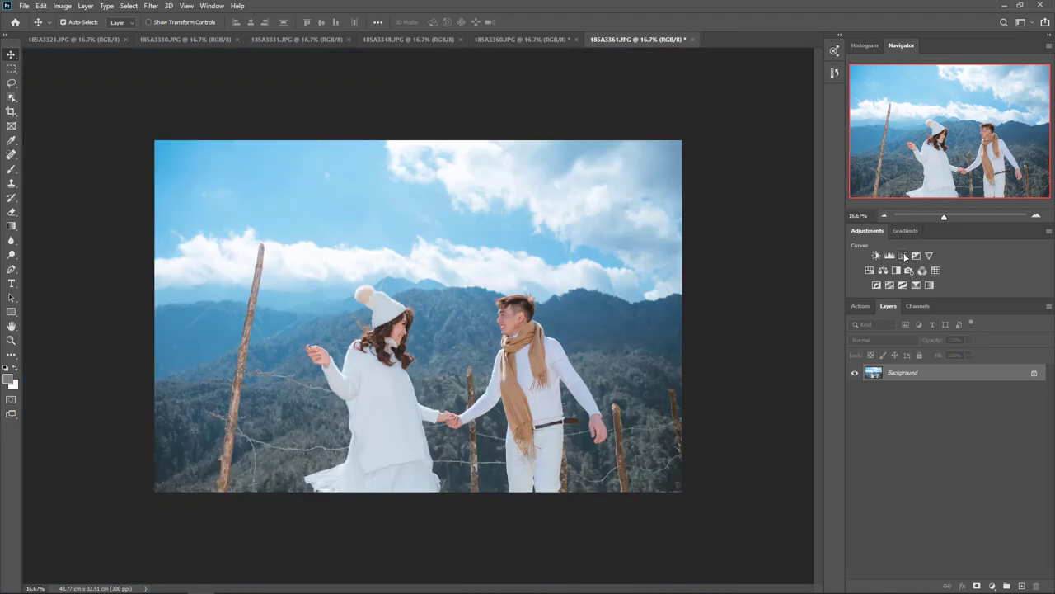
Add a Curves adjustment layer and shape an S-curve with points at input 169, output 181 and input 67, output 61
click(904, 255)
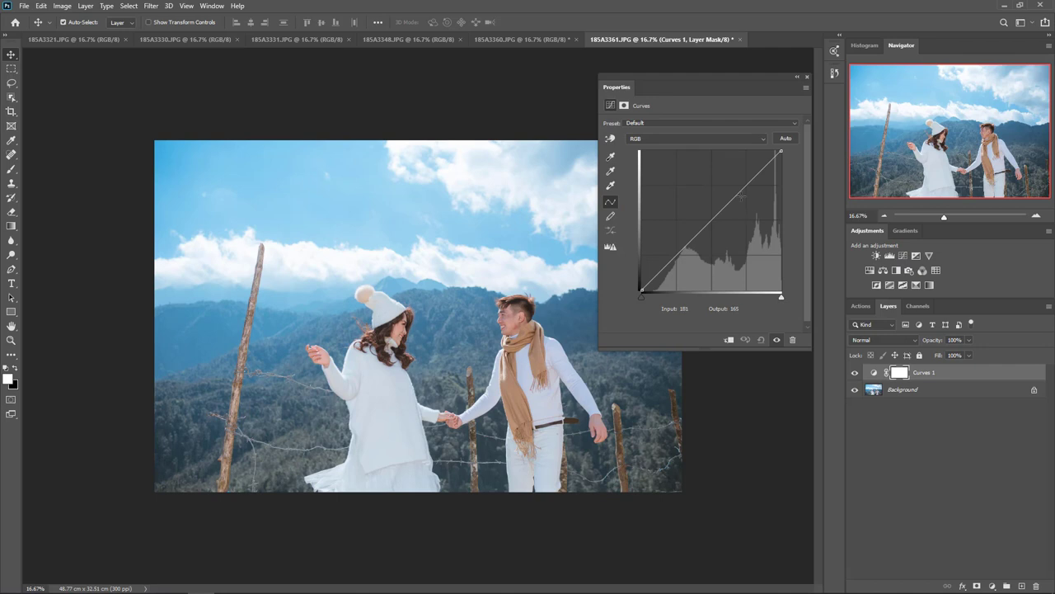
drag(714, 76, 773, 241)
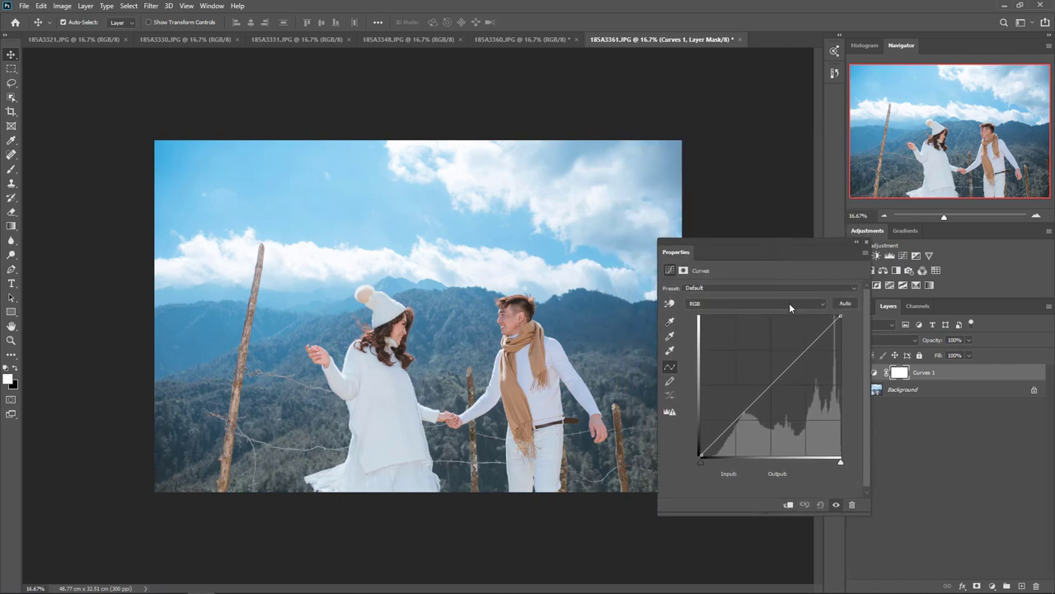
drag(797, 357, 793, 356)
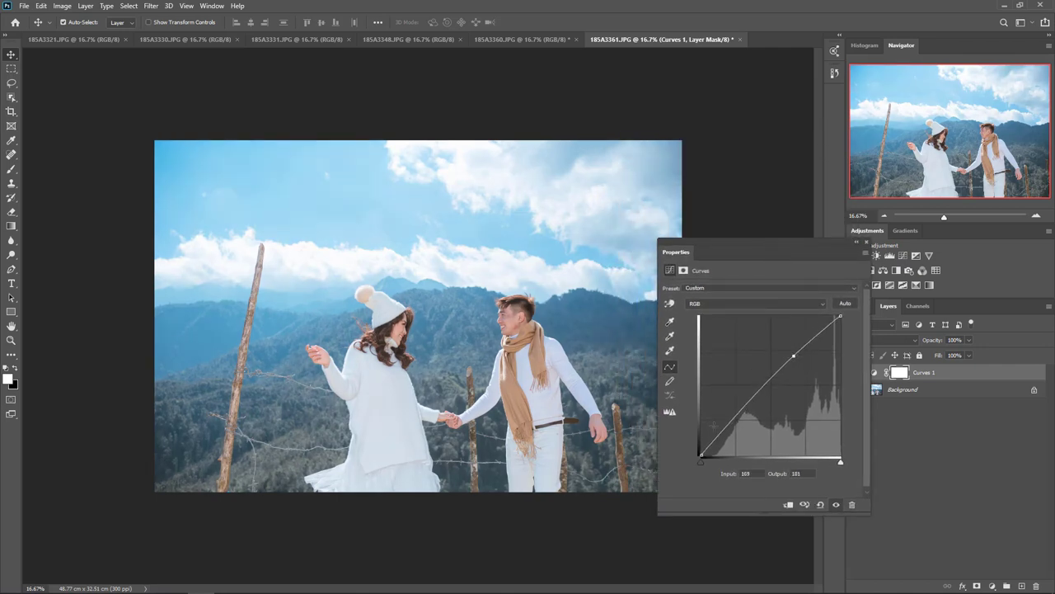
drag(733, 418, 738, 420)
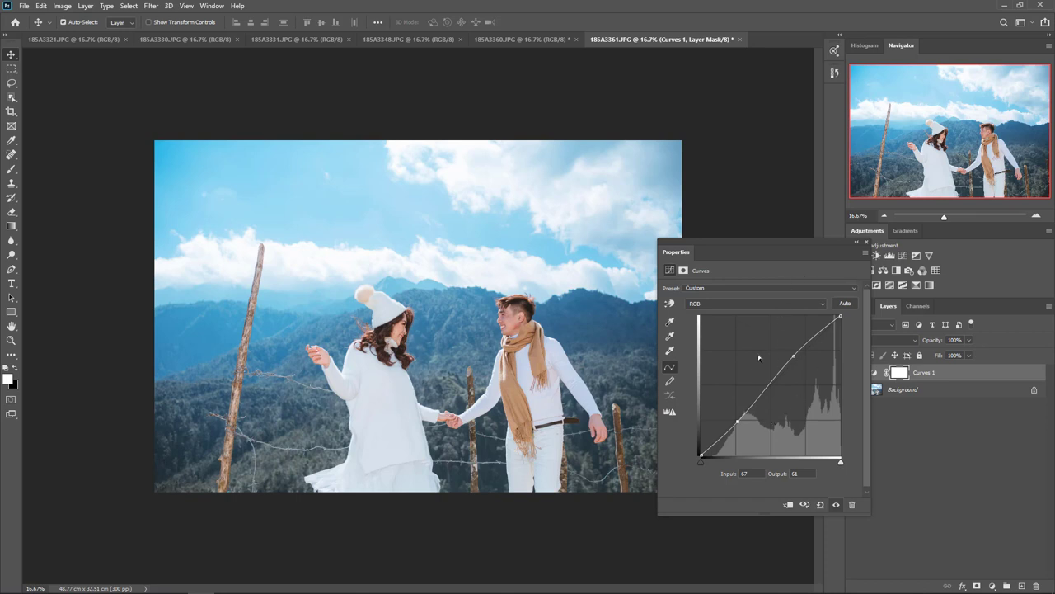
click(911, 289)
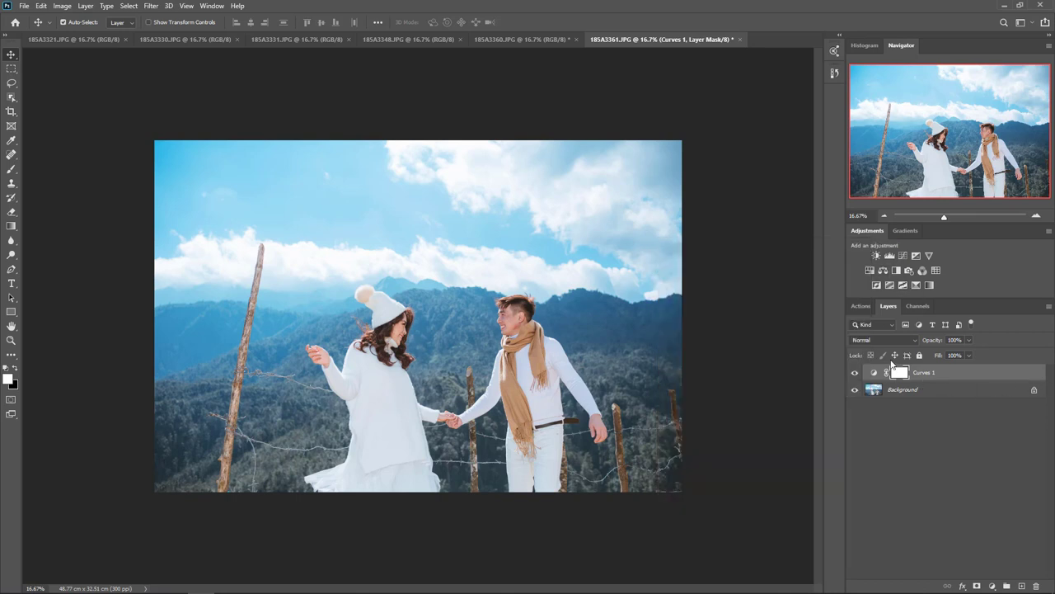
Browse the blending modes for the Curves adjustment layer and delete the layer
click(887, 339)
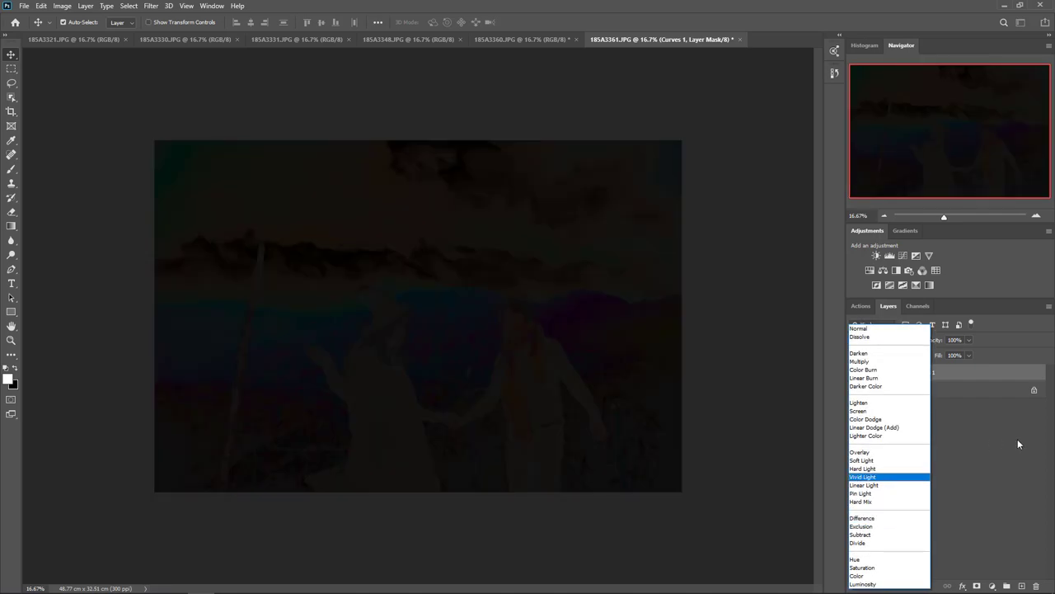
click(1017, 443)
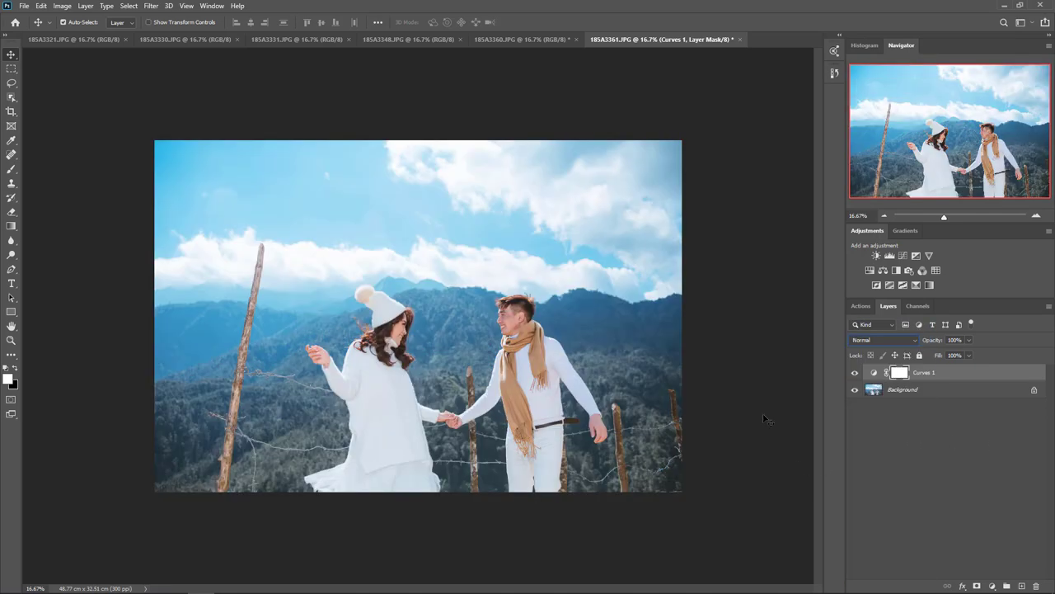
drag(985, 372, 1037, 585)
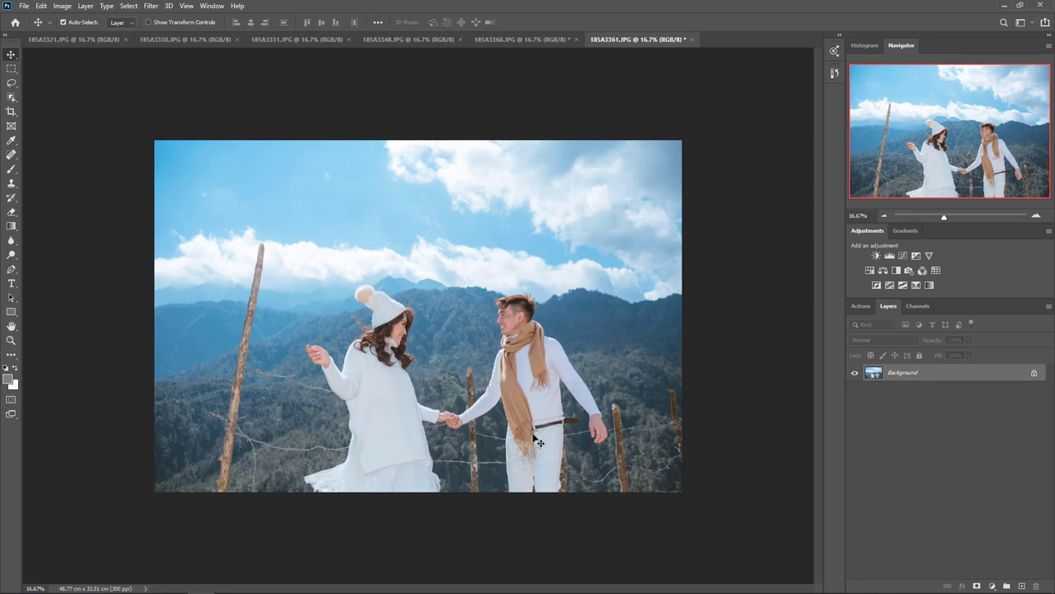
Switch to the Cốc Cốc browser and open the website RTDphotoshop.com
click(153, 586)
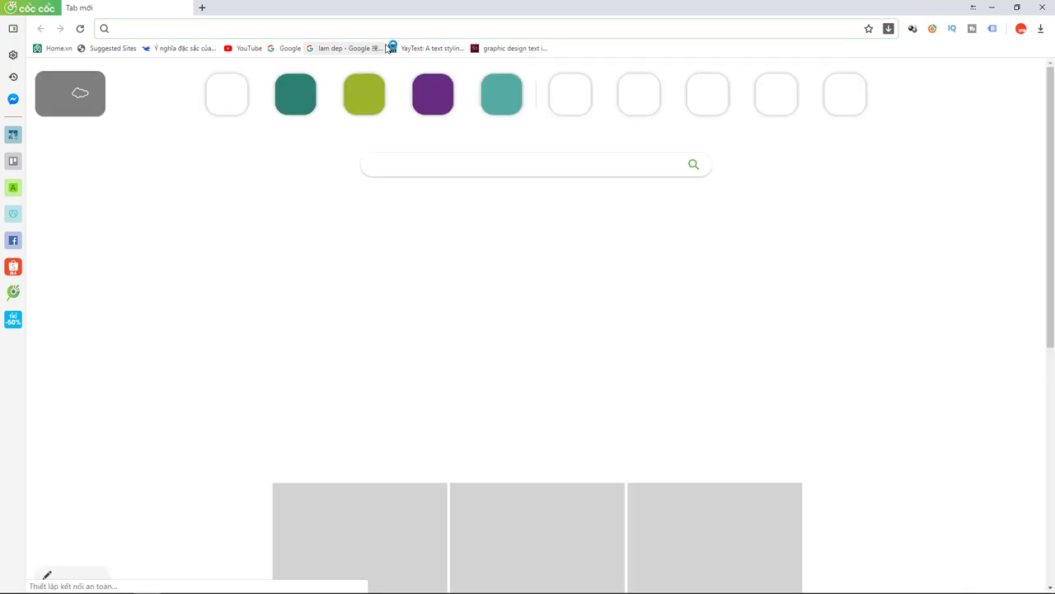
text(RTDp)
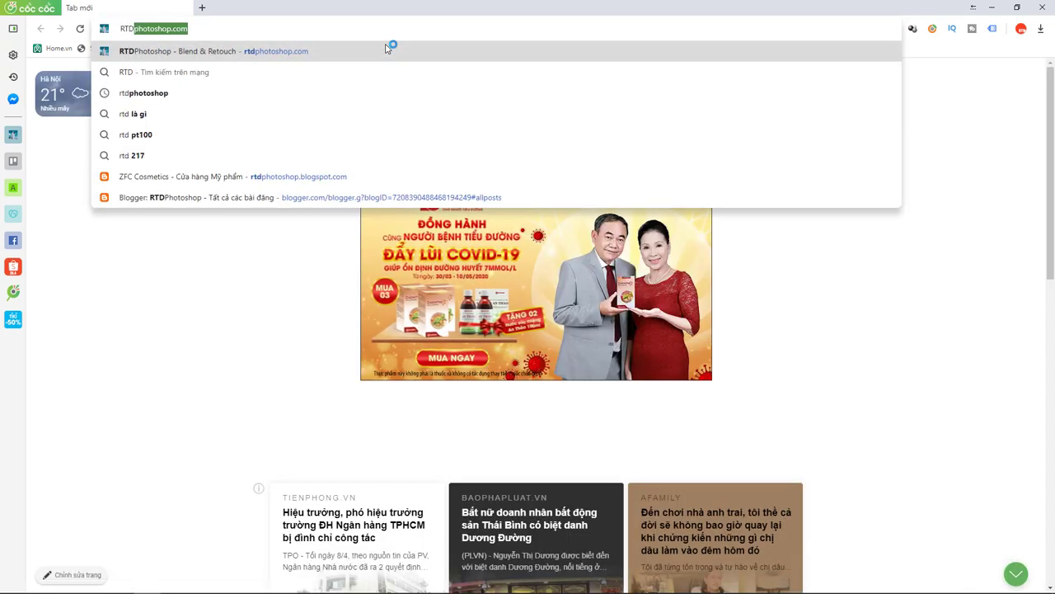
text(ho)
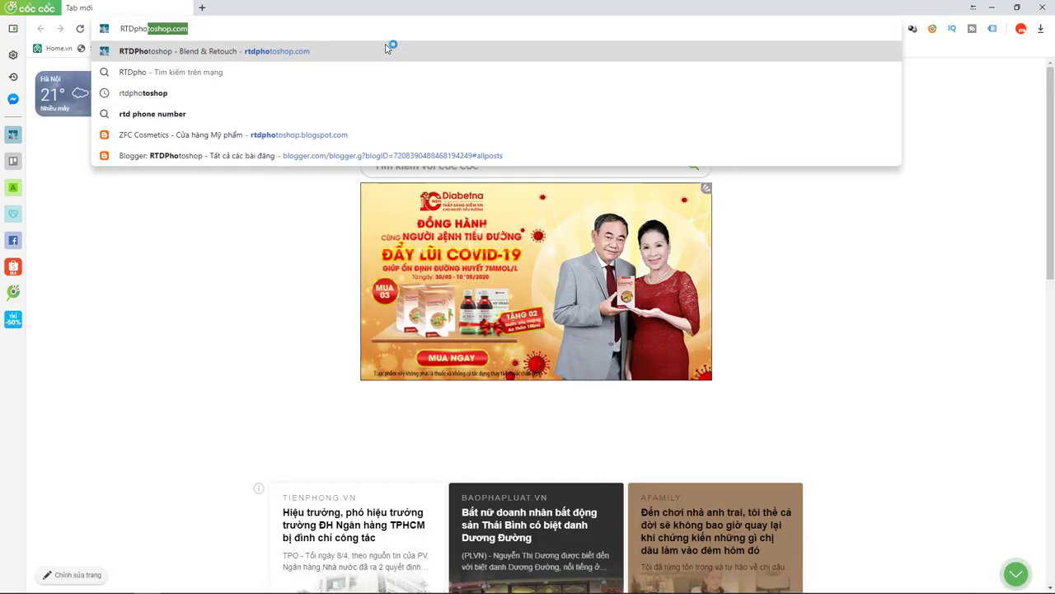
text(toshop.)
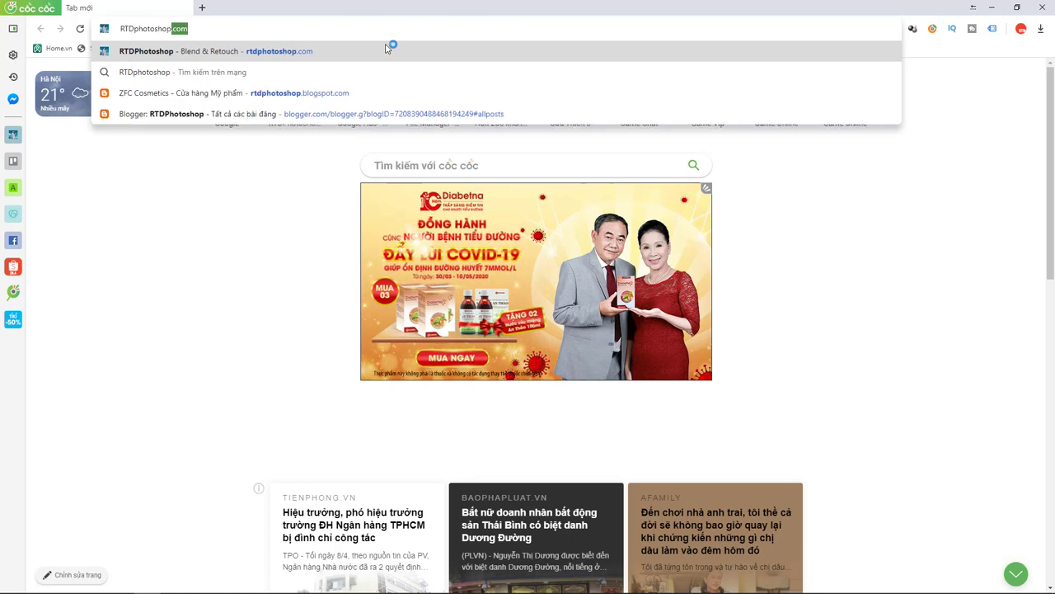
text(com)
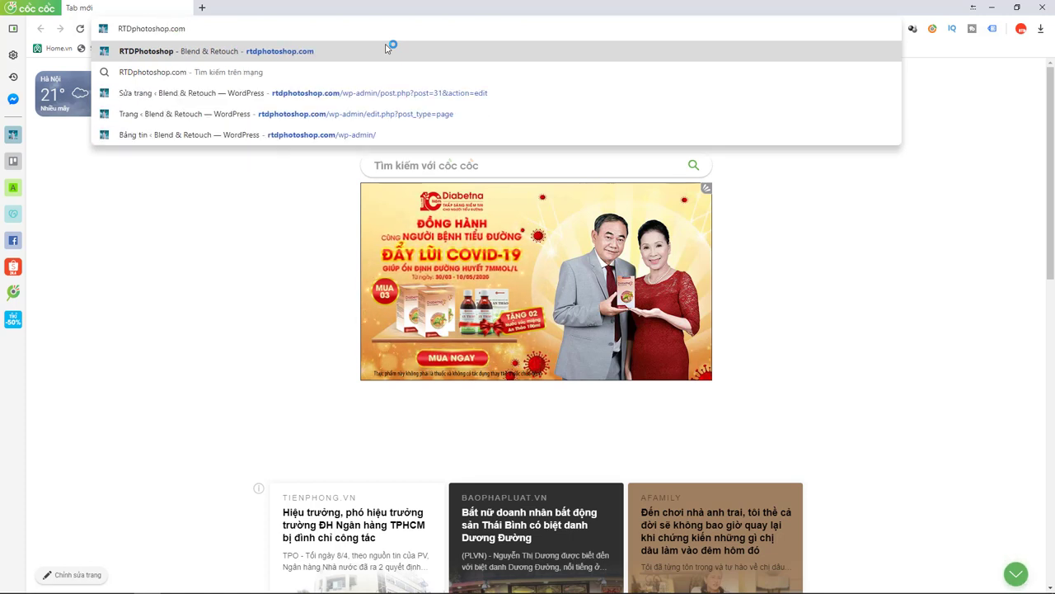
key(Return)
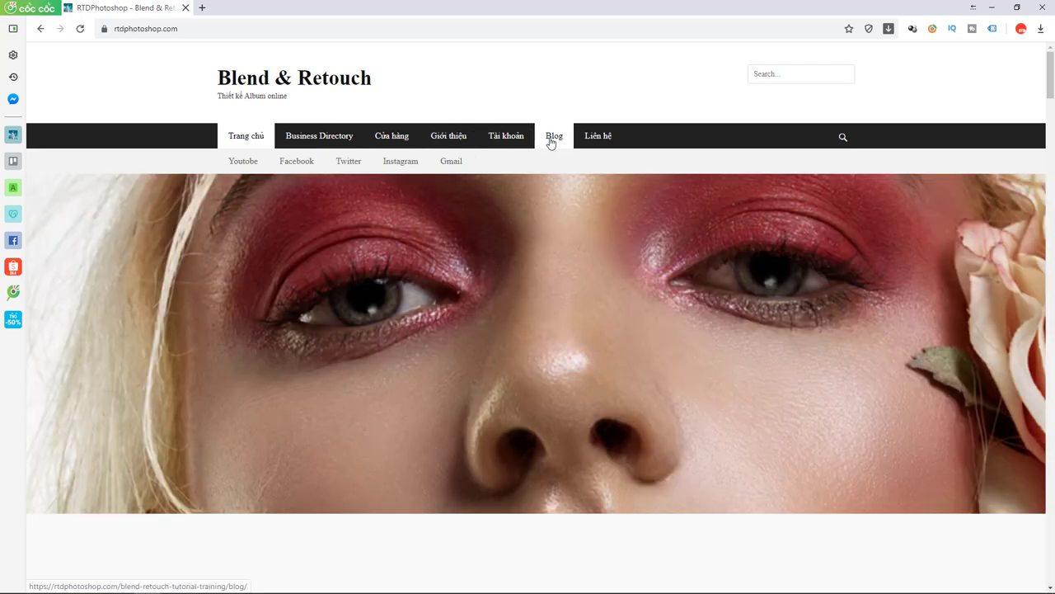
Open the blog article "Chi tiết chế độ màu hòa trộn Blending Modes!" and go to its Soft Light entry
click(551, 139)
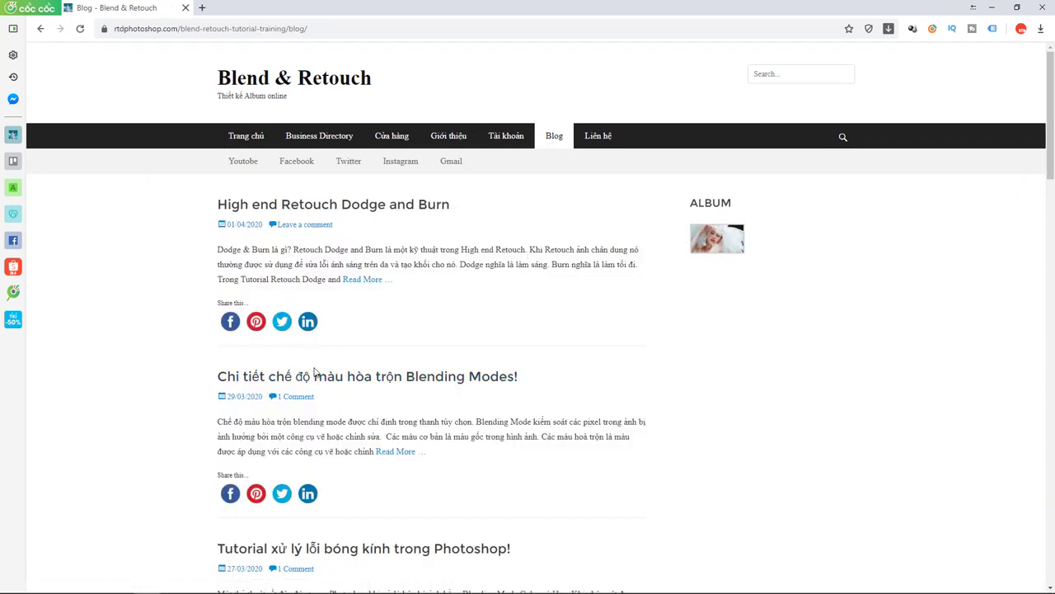
click(357, 379)
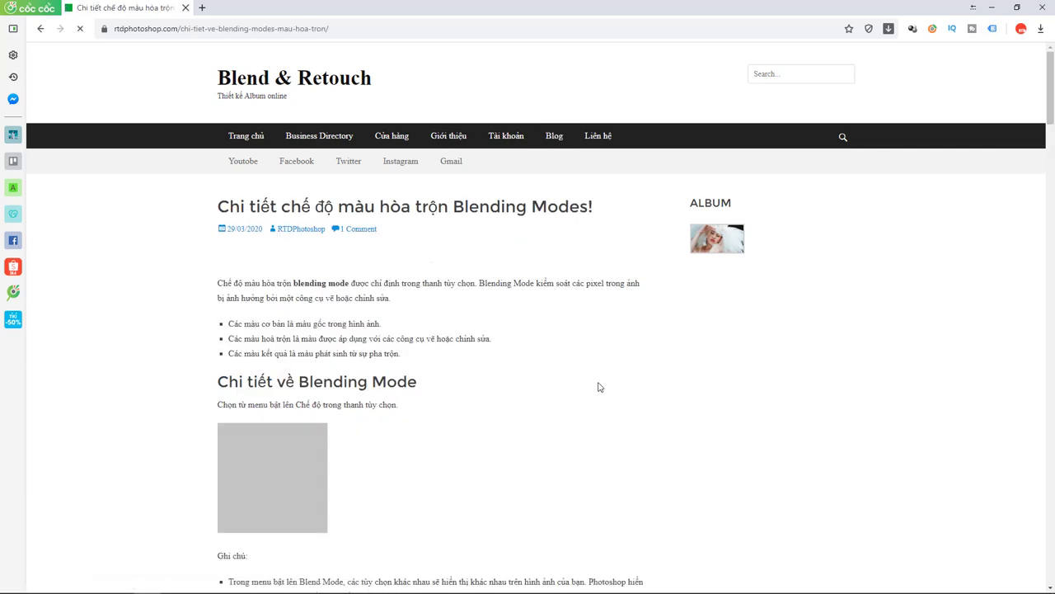
scroll(539, 405, down, 20)
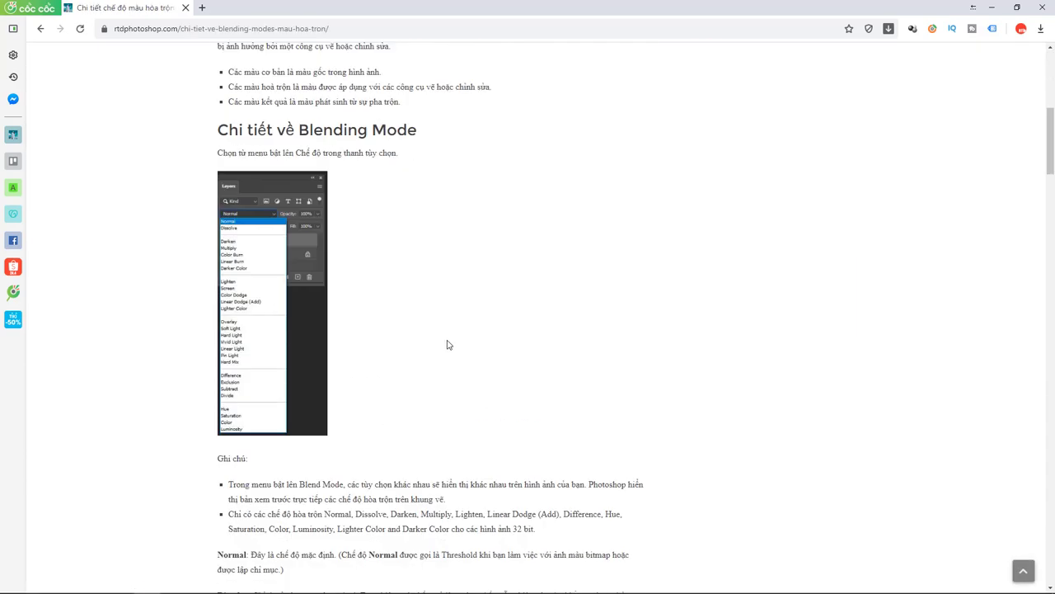
scroll(468, 337, down, 5)
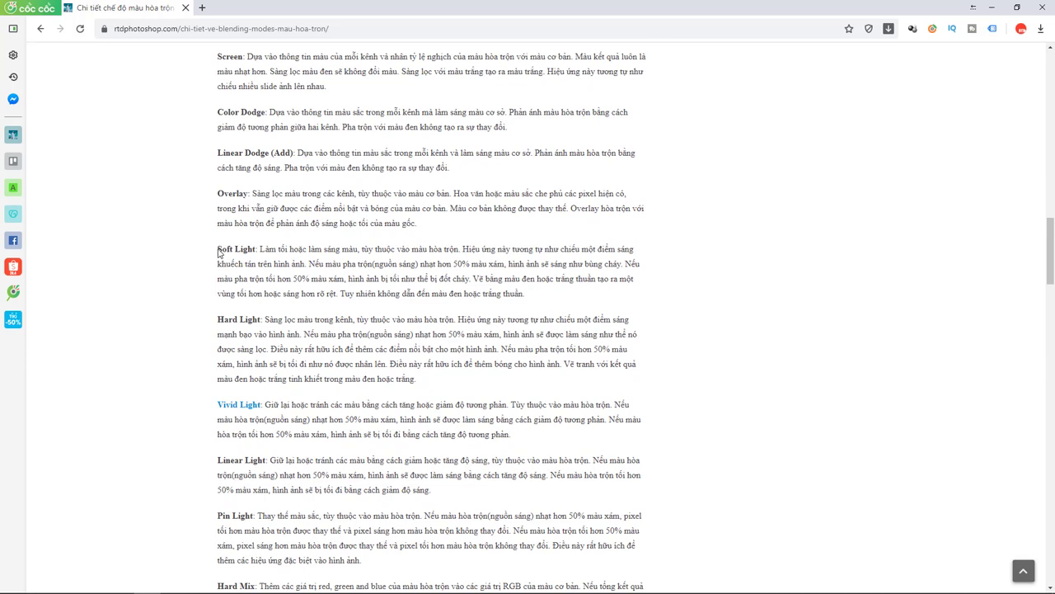
Examine the article's Soft Light description, highlighting the paragraph and its phrase "50% màu xám"
drag(218, 249, 556, 299)
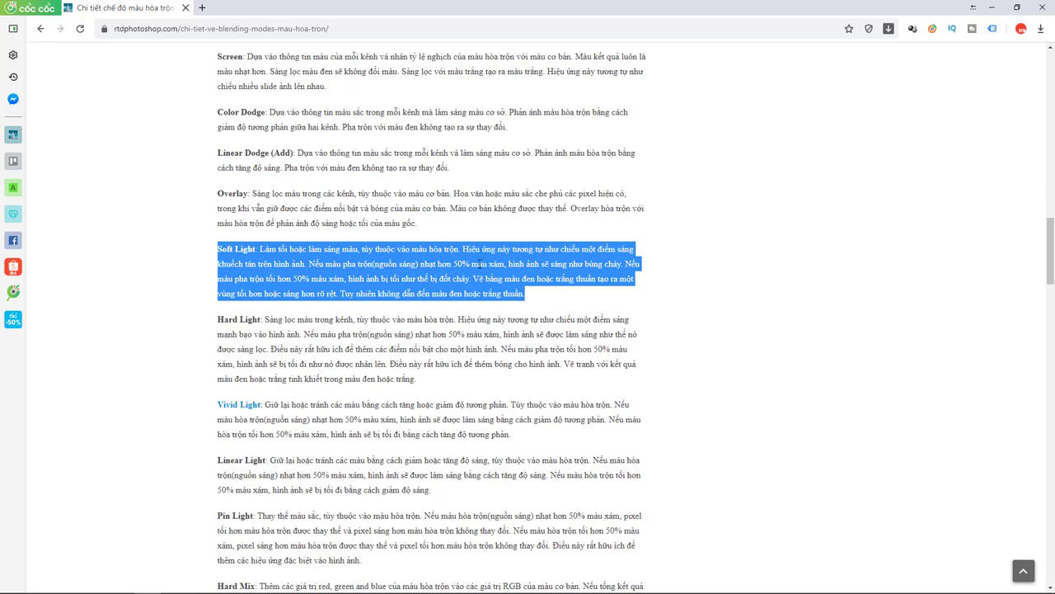
click(491, 265)
drag(473, 263, 504, 264)
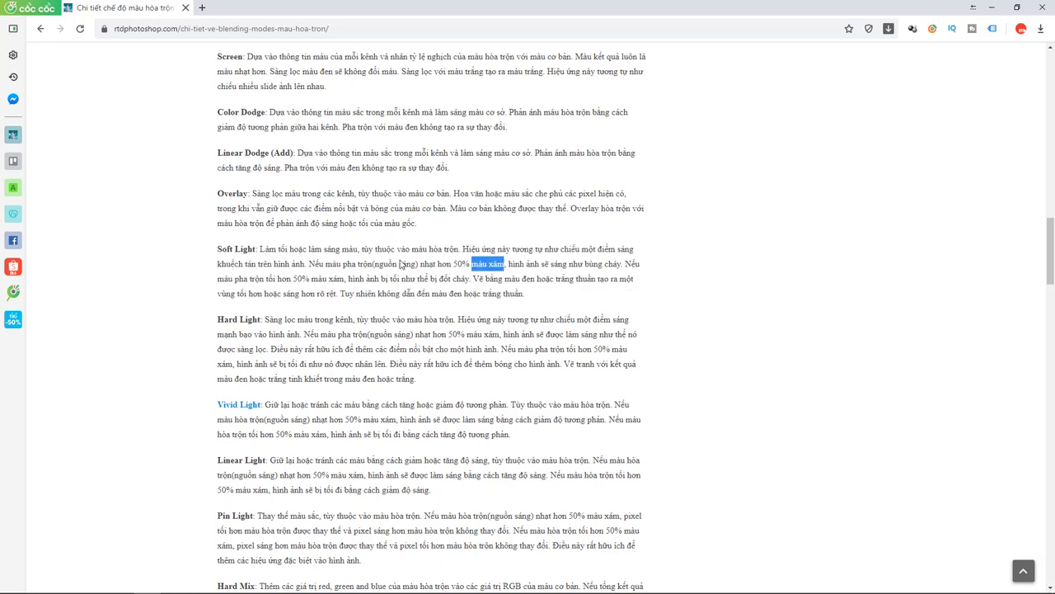
drag(217, 249, 542, 294)
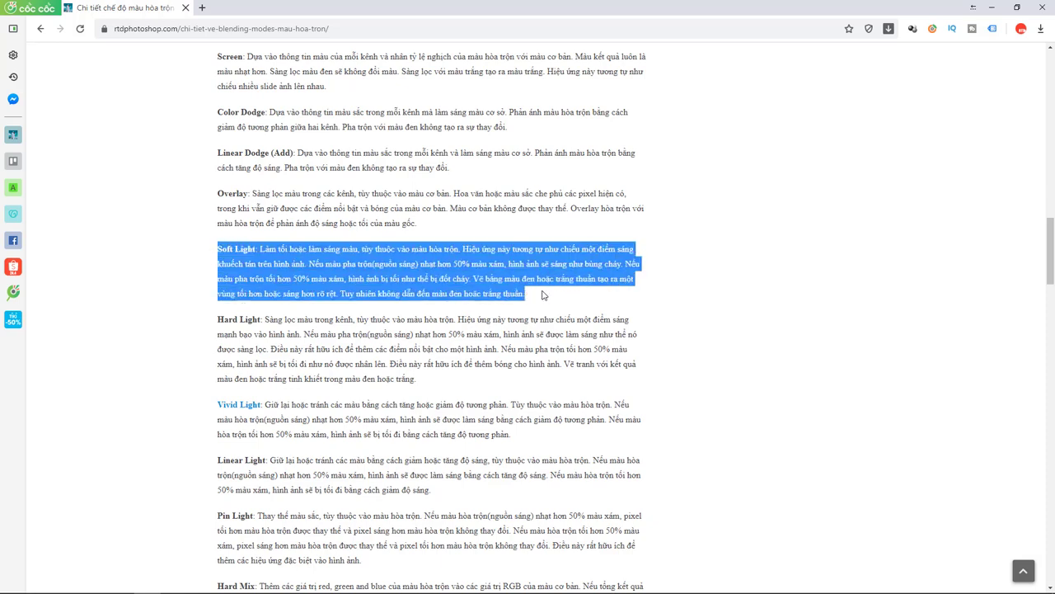
click(472, 266)
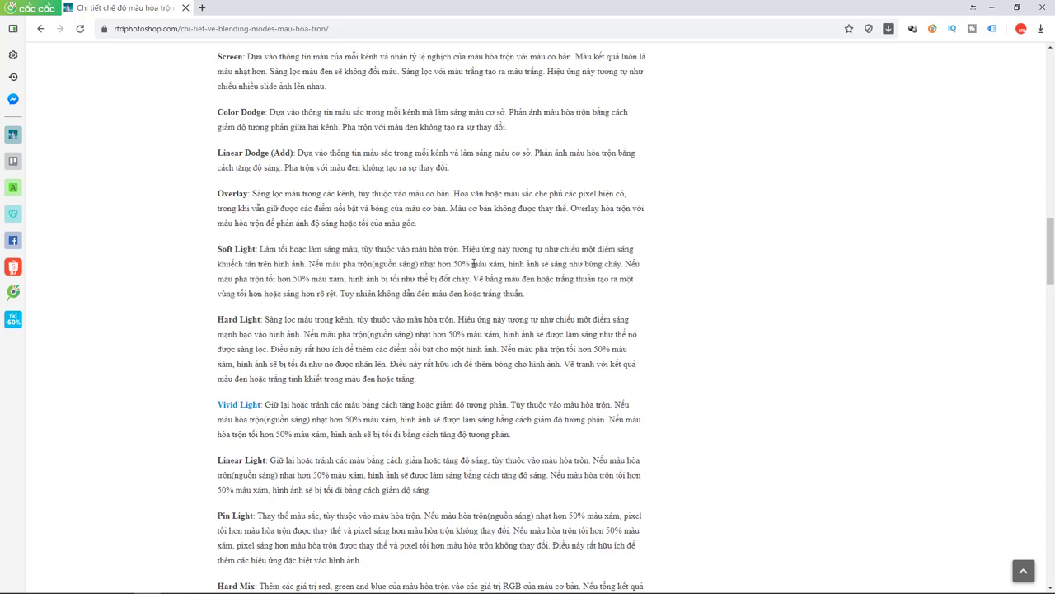
drag(473, 264, 505, 264)
drag(454, 264, 505, 264)
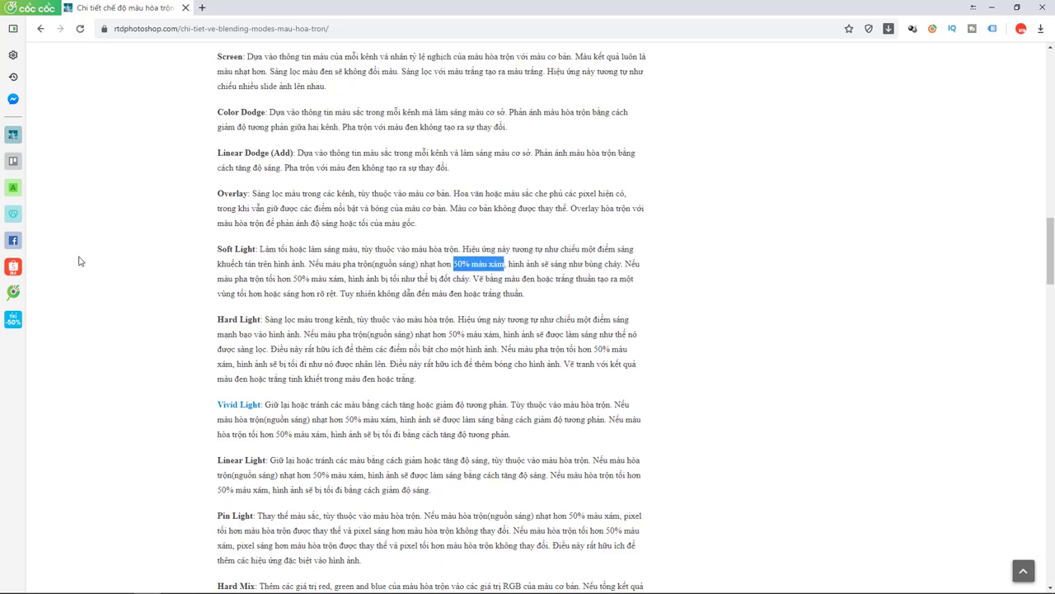
drag(219, 249, 554, 299)
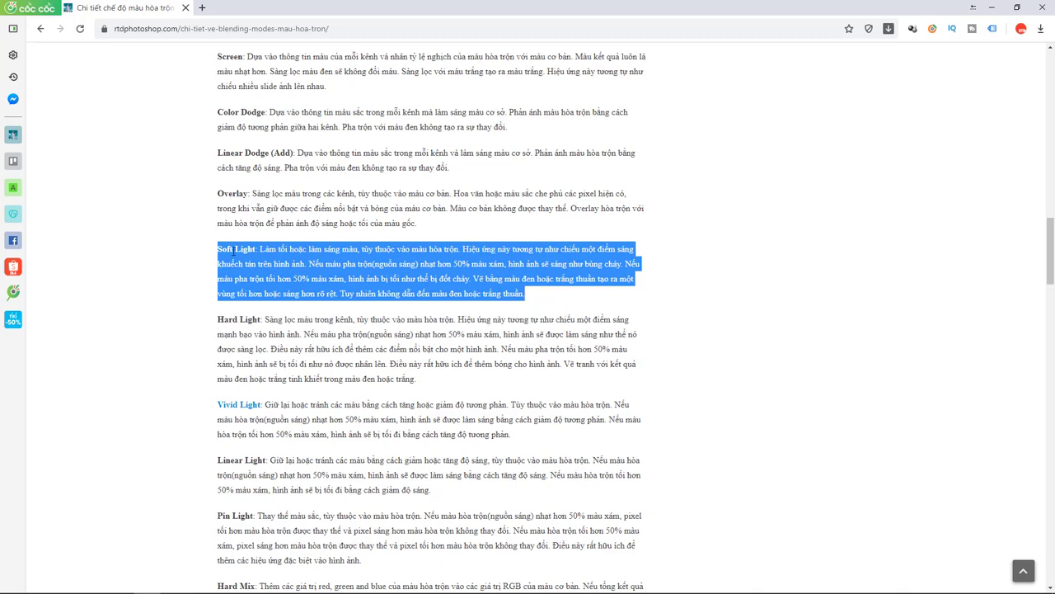
Return to Photoshop and add a Hue/Saturation adjustment layer with Saturation at -100 above the couple photo
click(992, 7)
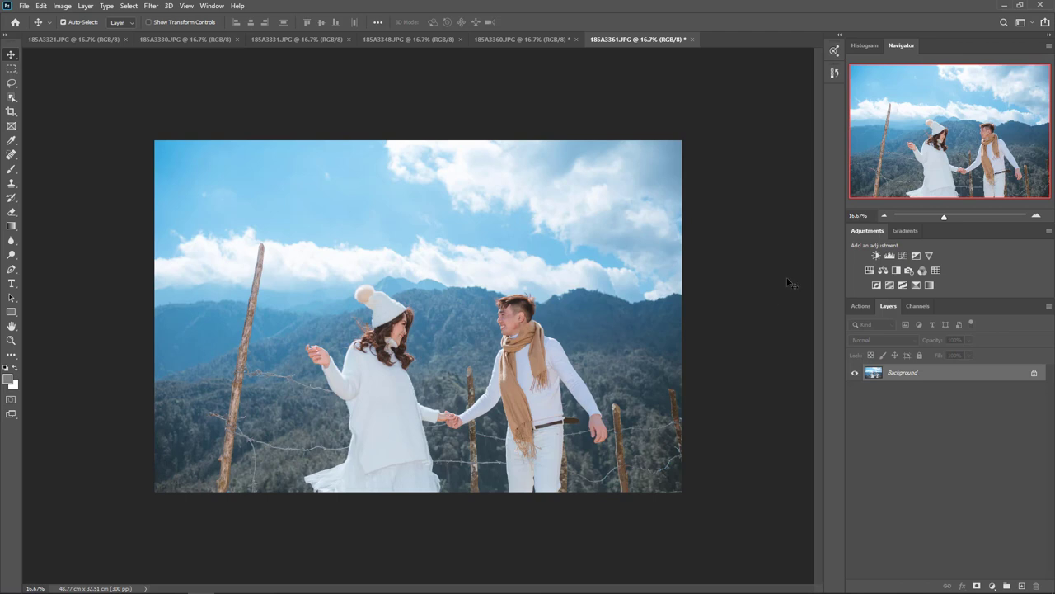
click(870, 272)
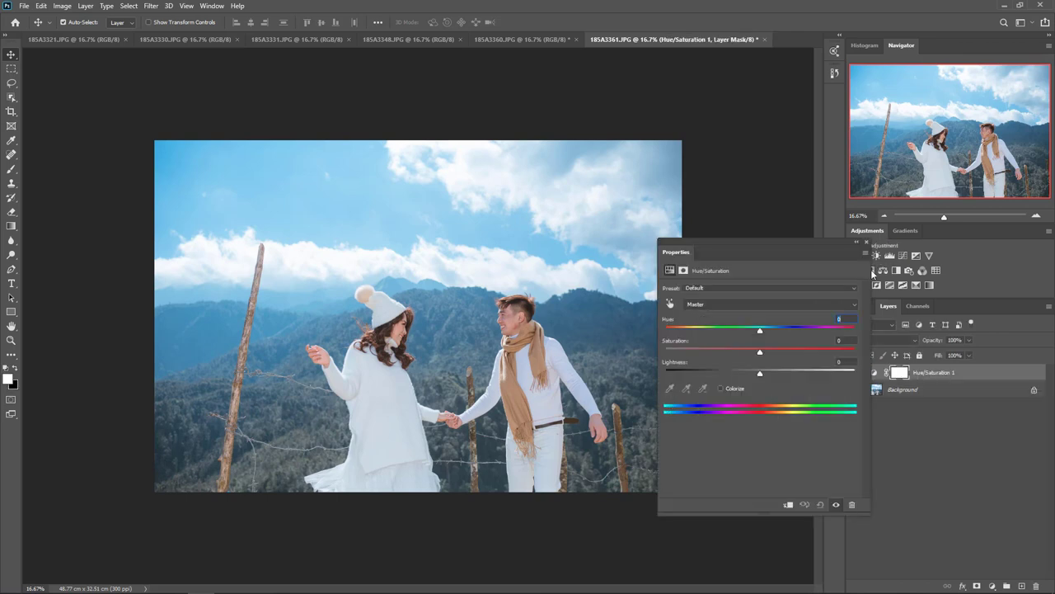
drag(759, 352, 662, 353)
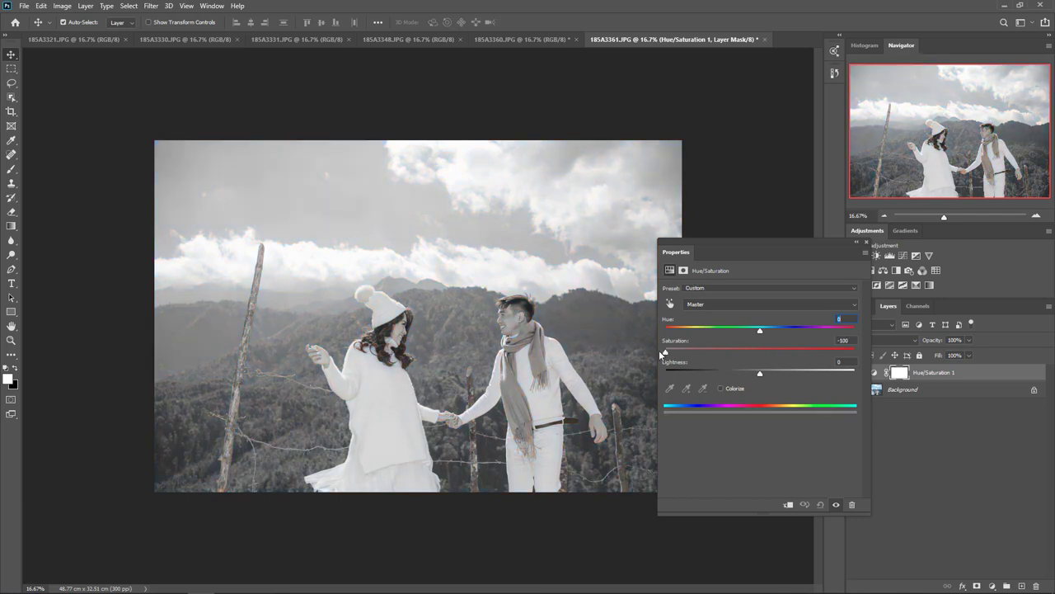
click(866, 243)
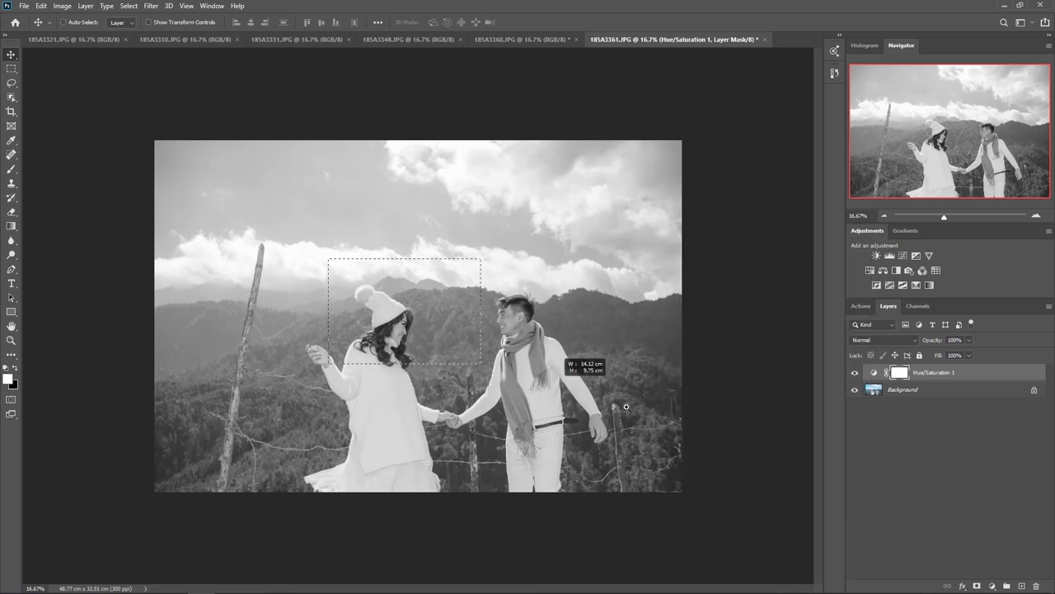
drag(478, 337, 577, 367)
key(ctrl+0)
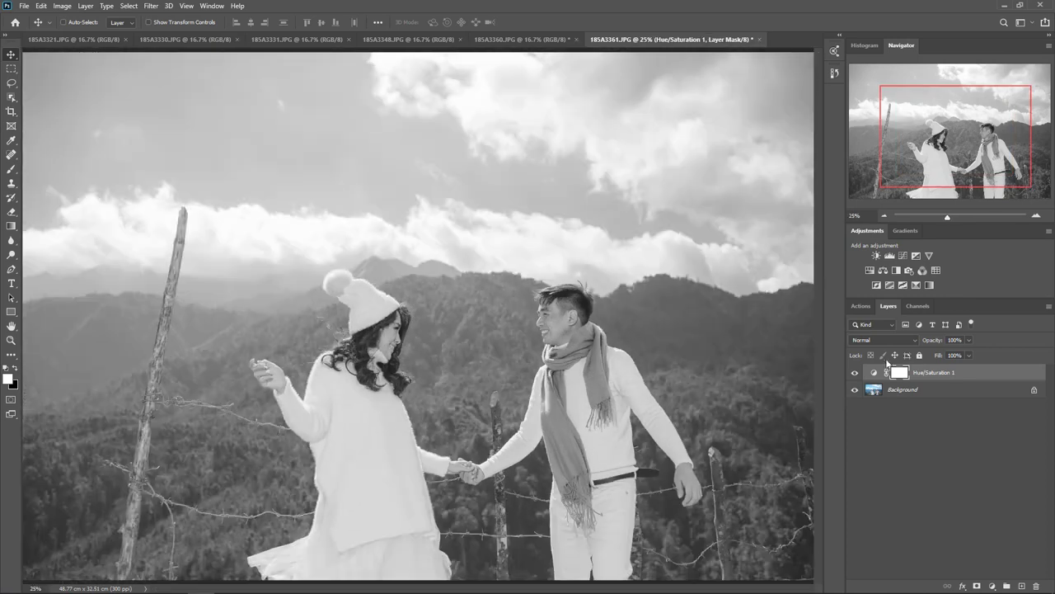
Delete the Hue/Saturation adjustment layer above the couple photo
key(ctrl+minus)
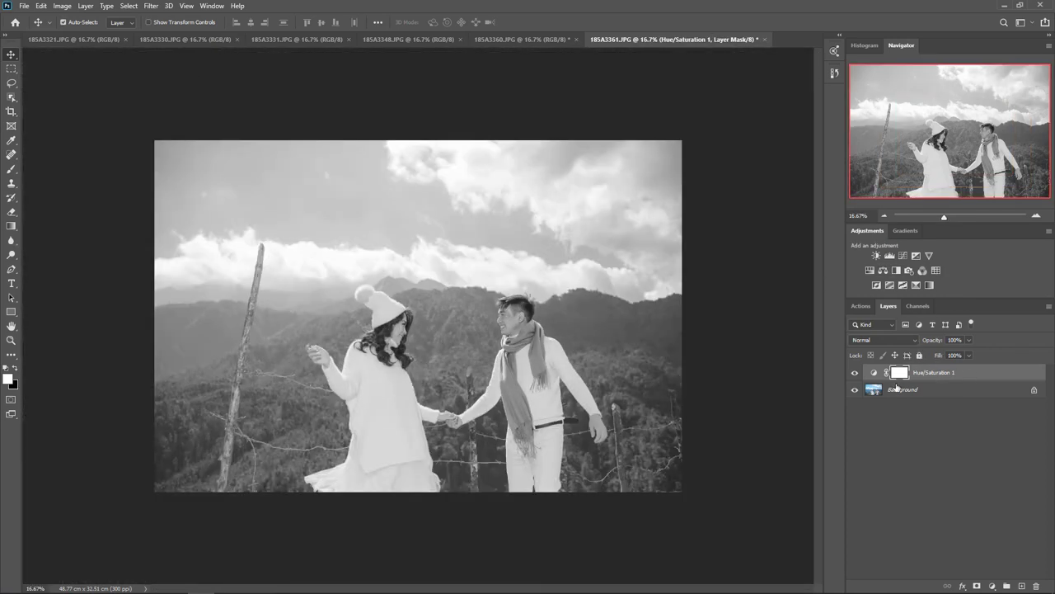
key(ctrl+plus)
key(ctrl+minus)
drag(966, 377, 1037, 583)
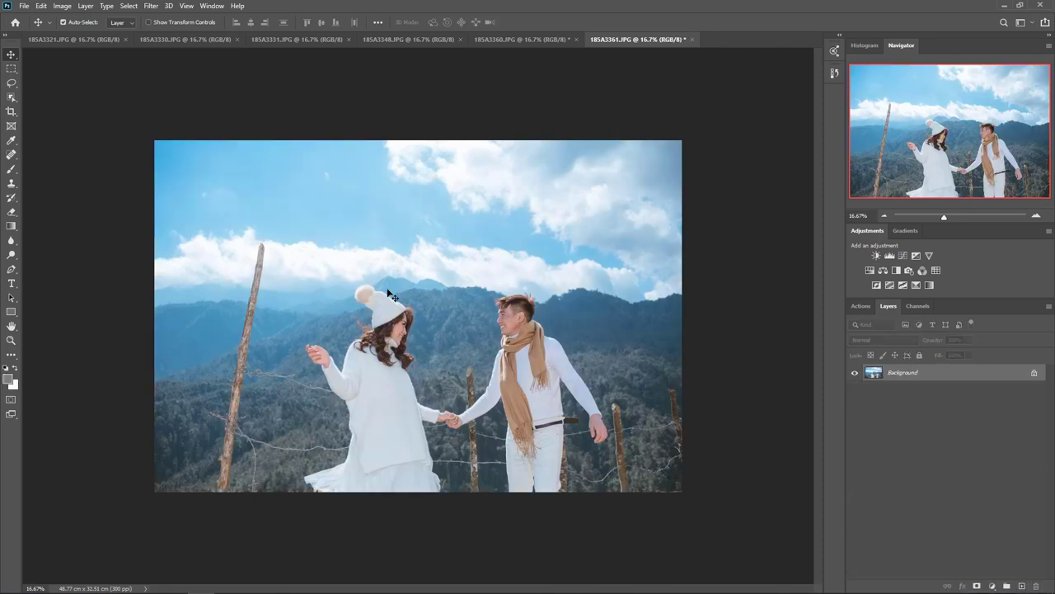
Add a new empty layer above the photo and set the foreground color to 50% gray, hex 808080
click(1022, 586)
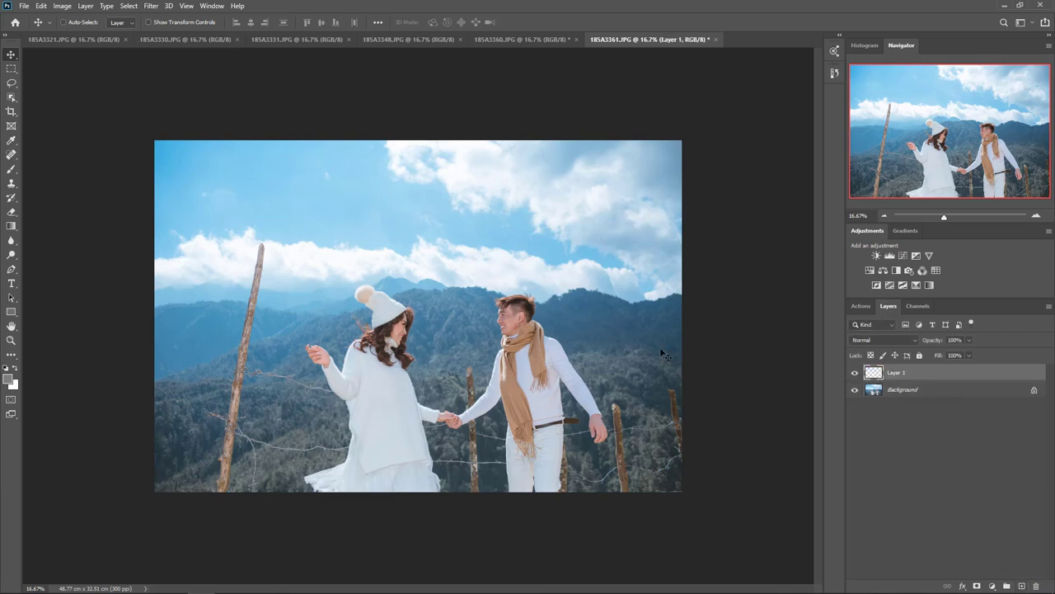
key(ctrl+plus)
key(ctrl+minus)
click(10, 380)
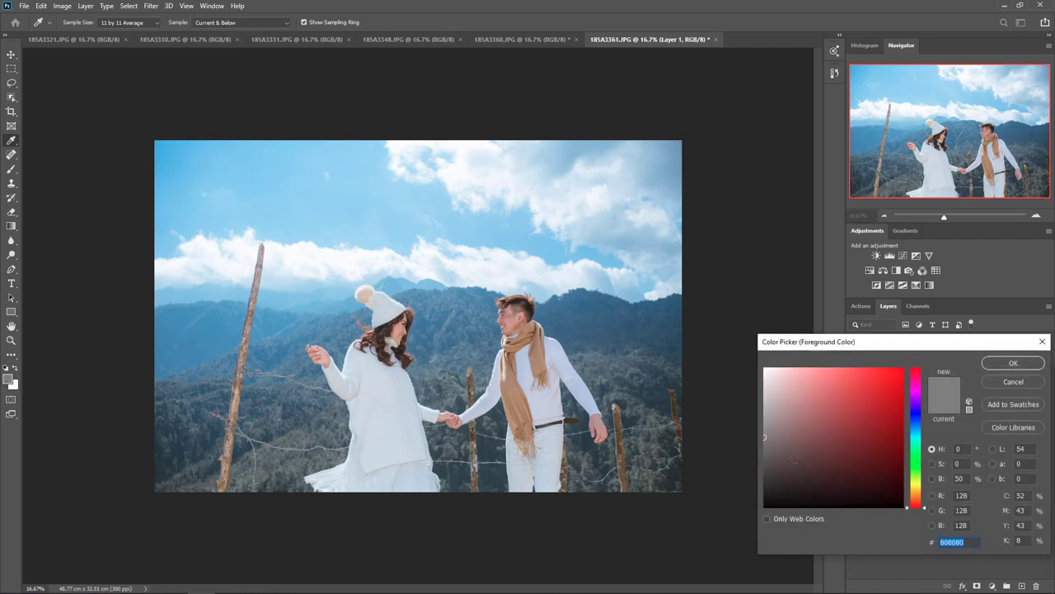
text(B08080808080)
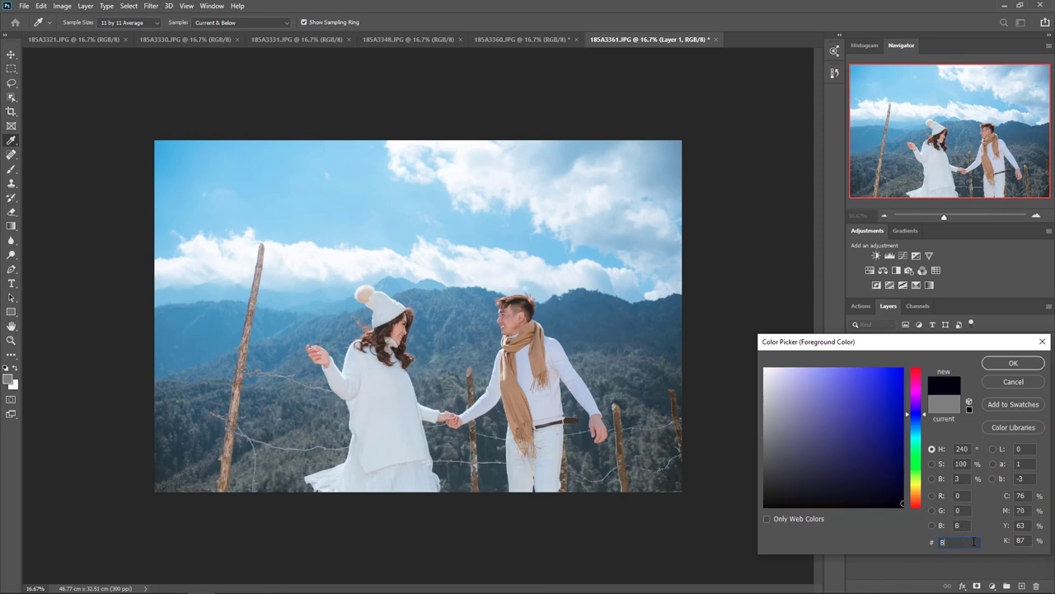
click(1014, 362)
key(v)
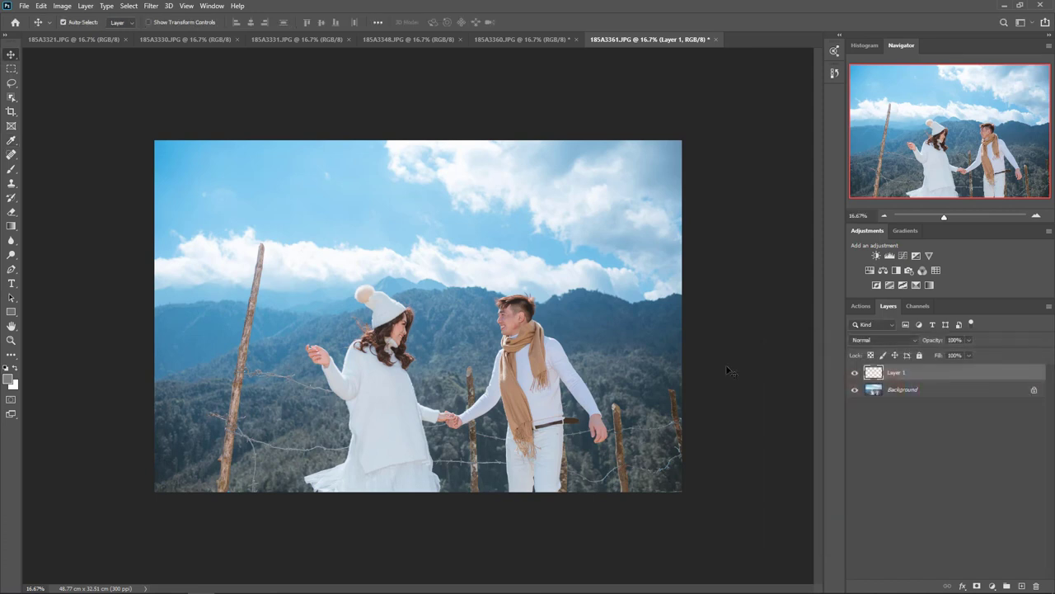
Paint a vertical gray stroke beside the woman using a Hard Round brush of about 306 px
click(11, 170)
right_click(321, 372)
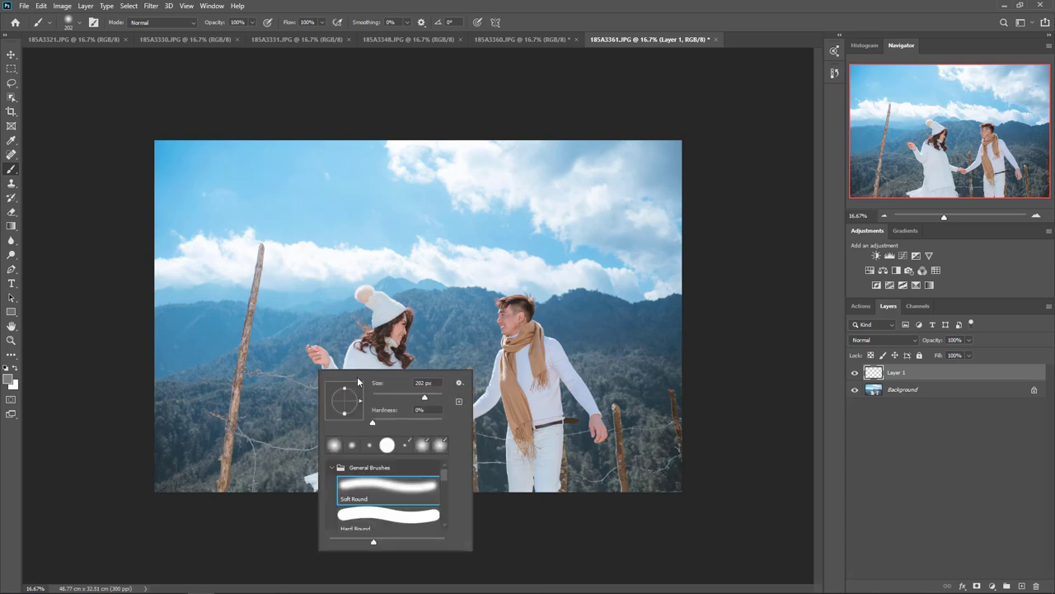
drag(425, 402, 429, 402)
click(384, 512)
mouse_move(321, 323)
mouse_down()
mouse_move(312, 384)
mouse_move(310, 318)
mouse_move(312, 409)
mouse_move(324, 340)
mouse_move(320, 404)
mouse_move(318, 360)
mouse_move(322, 396)
mouse_up()
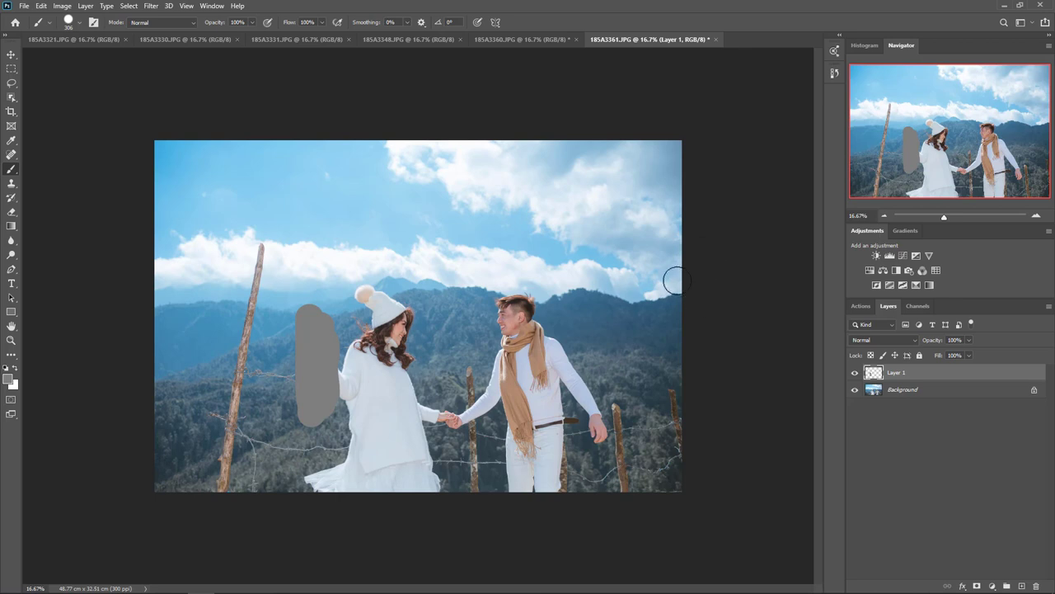
Set the foreground color to black and the brush flow to 22%, then paint a black patch at the gray stroke's lower end
click(9, 382)
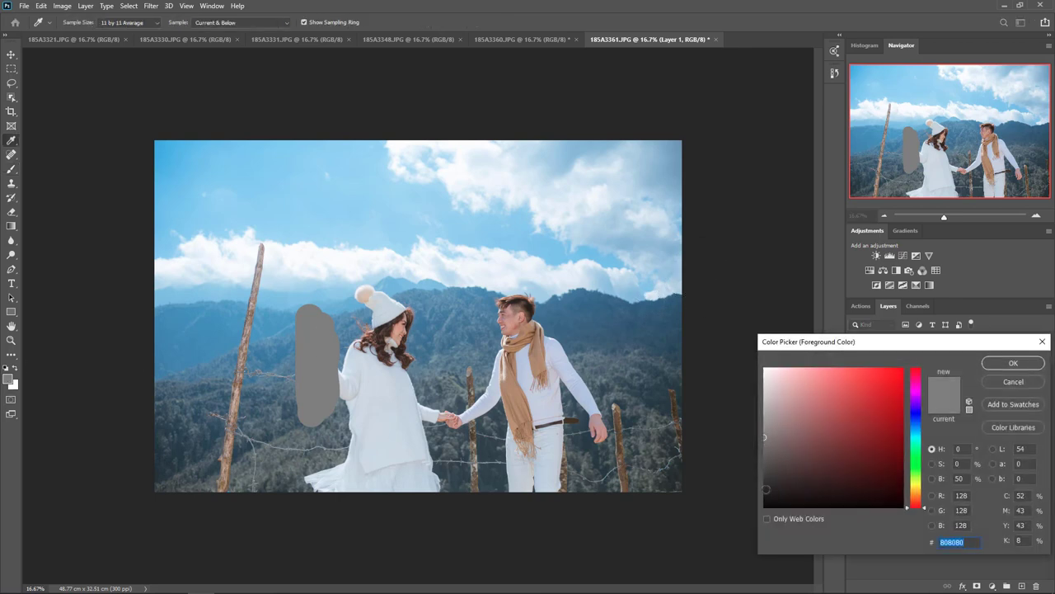
click(764, 505)
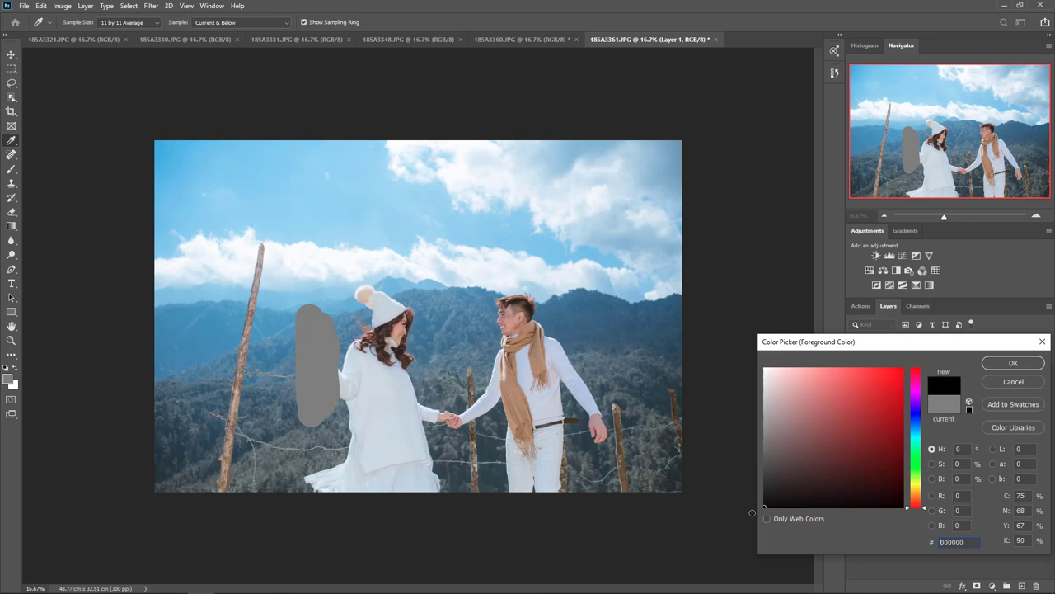
click(1008, 364)
click(321, 22)
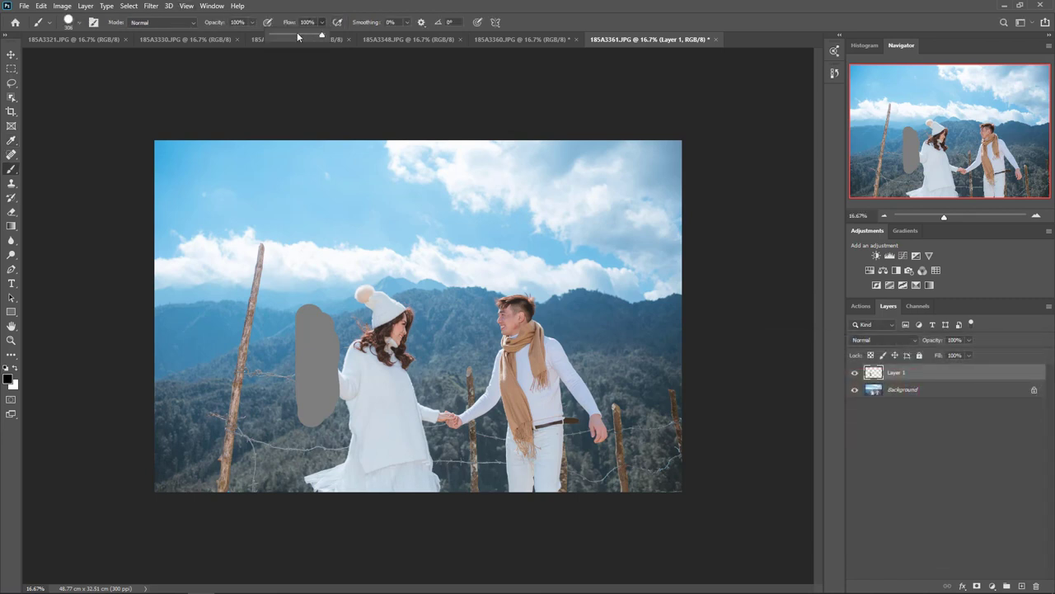
click(371, 490)
mouse_move(330, 404)
mouse_down()
mouse_move(340, 391)
mouse_move(328, 449)
mouse_move(348, 437)
mouse_up()
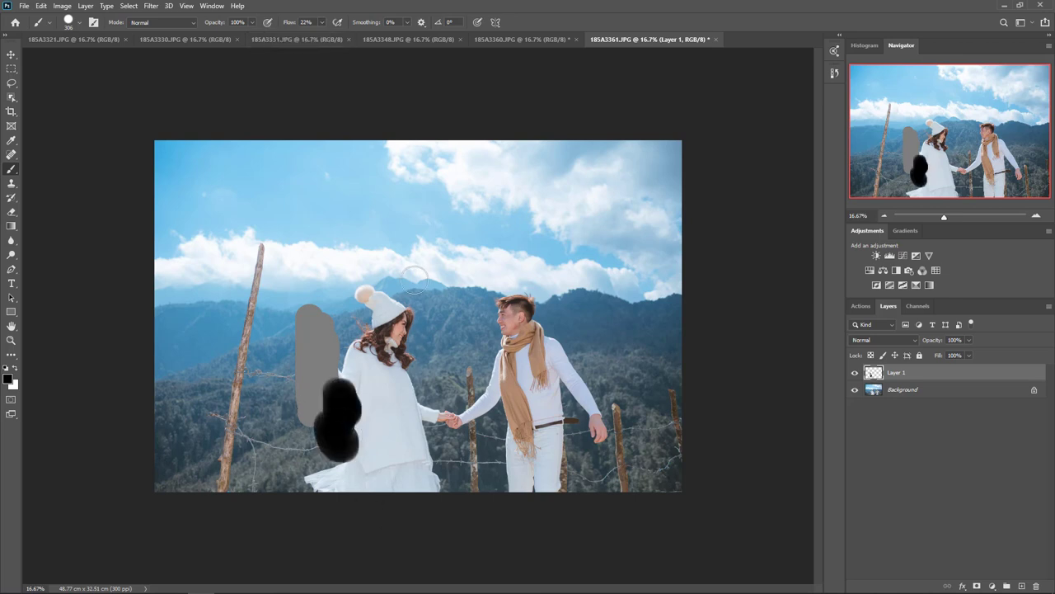
Set the foreground color to white (ffffff) and paint a white stroke beside the gray one, above the black patch
click(10, 380)
click(766, 370)
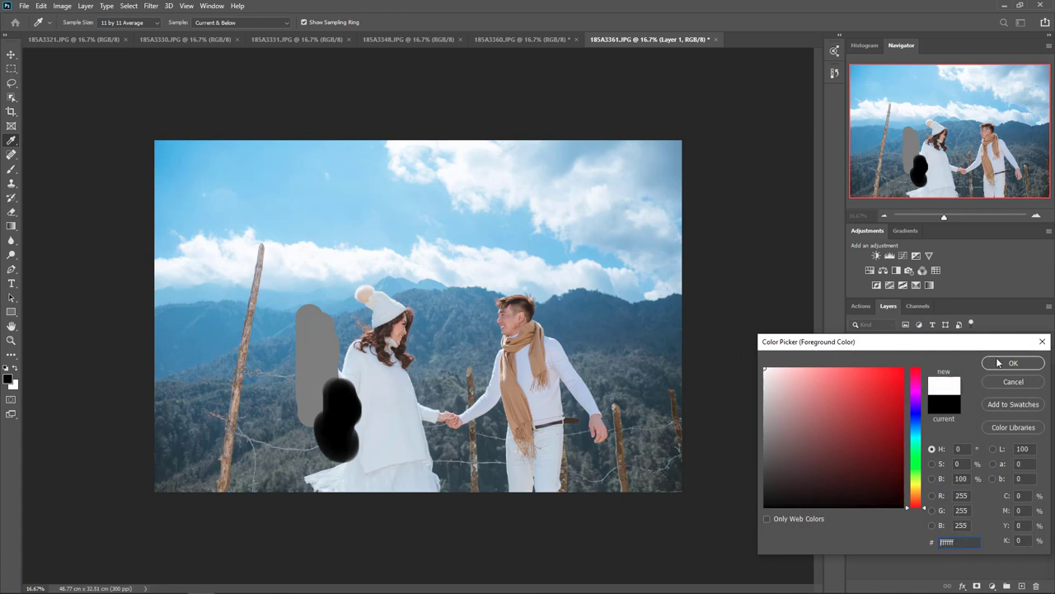
click(1003, 365)
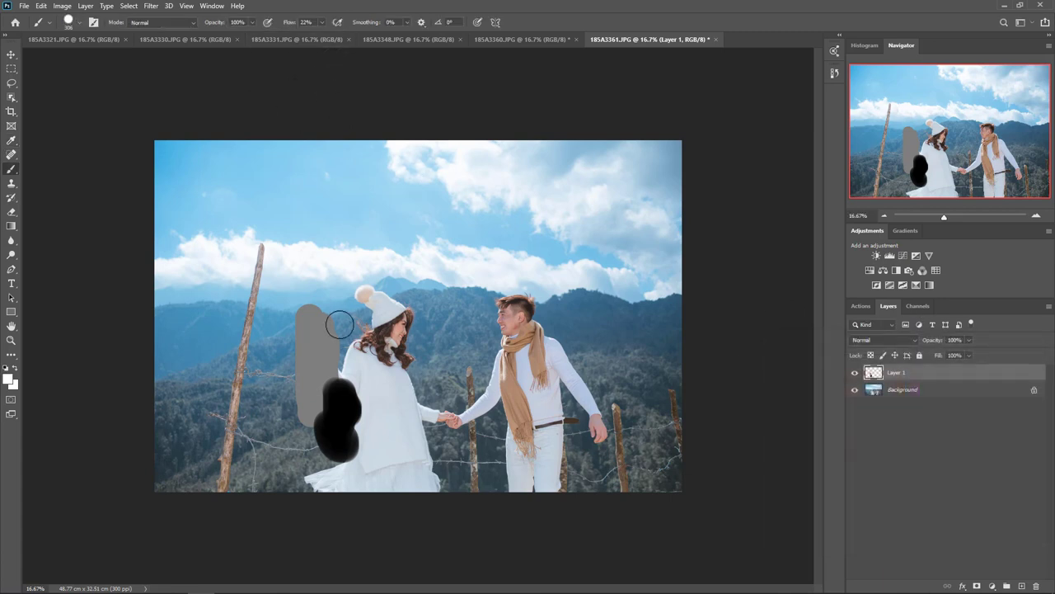
mouse_move(339, 322)
mouse_down()
mouse_move(346, 352)
mouse_move(359, 356)
mouse_move(355, 410)
mouse_move(340, 397)
mouse_move(341, 370)
mouse_move(327, 374)
mouse_move(367, 372)
mouse_up()
Set the painted layer's blending mode to Soft Light and move its strokes around over the woman's shoulder and sweater
key(v)
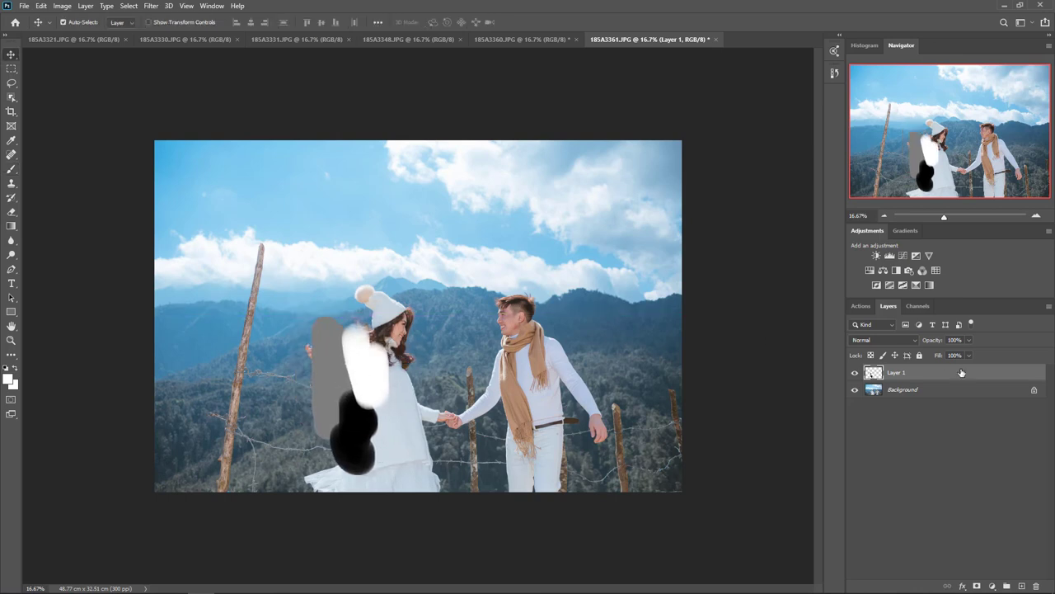
click(899, 341)
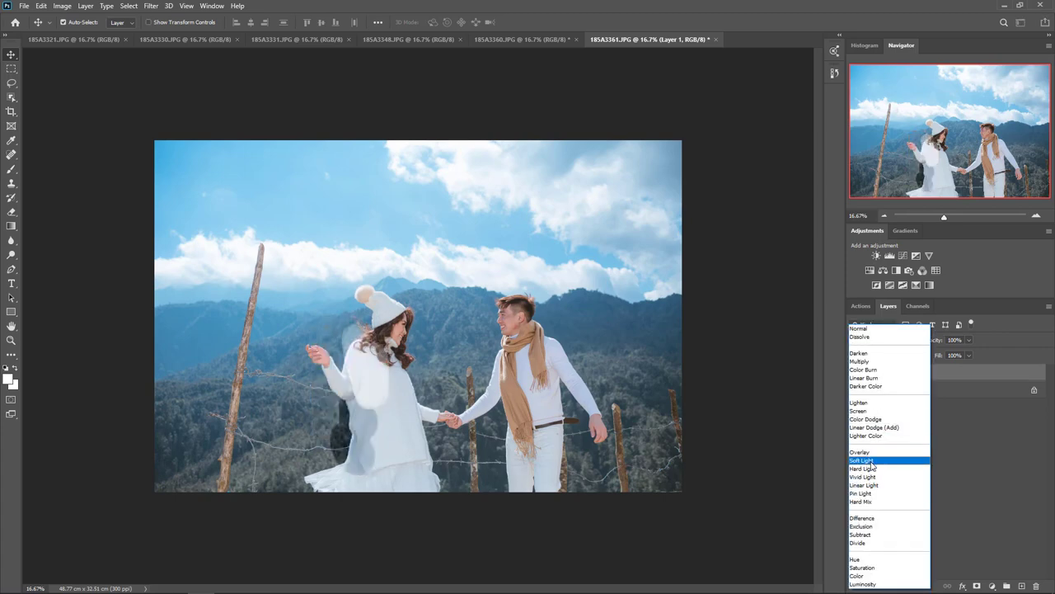
click(871, 464)
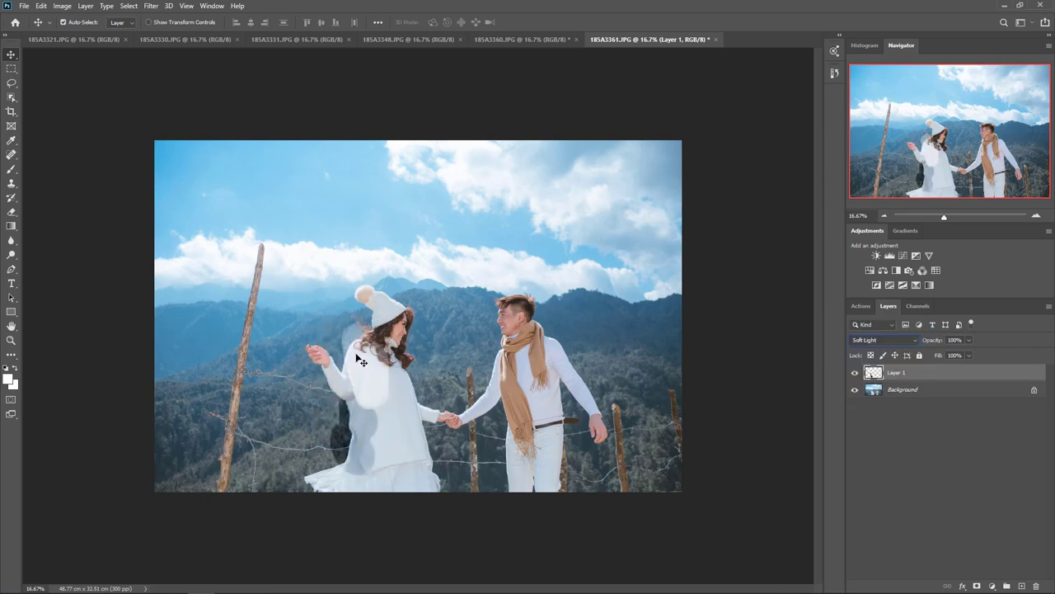
drag(410, 400, 464, 370)
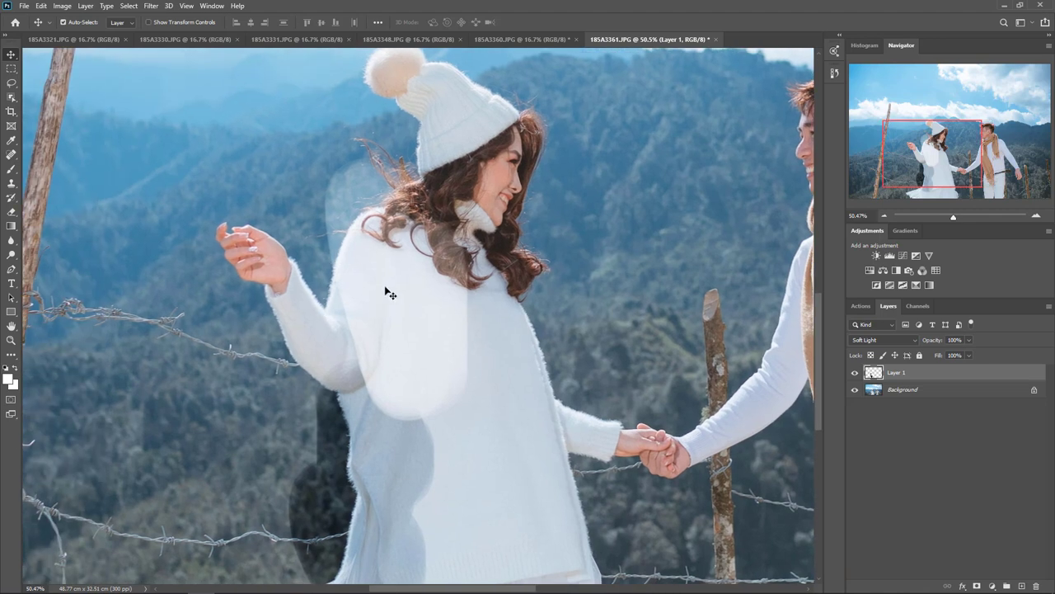
drag(385, 303, 373, 274)
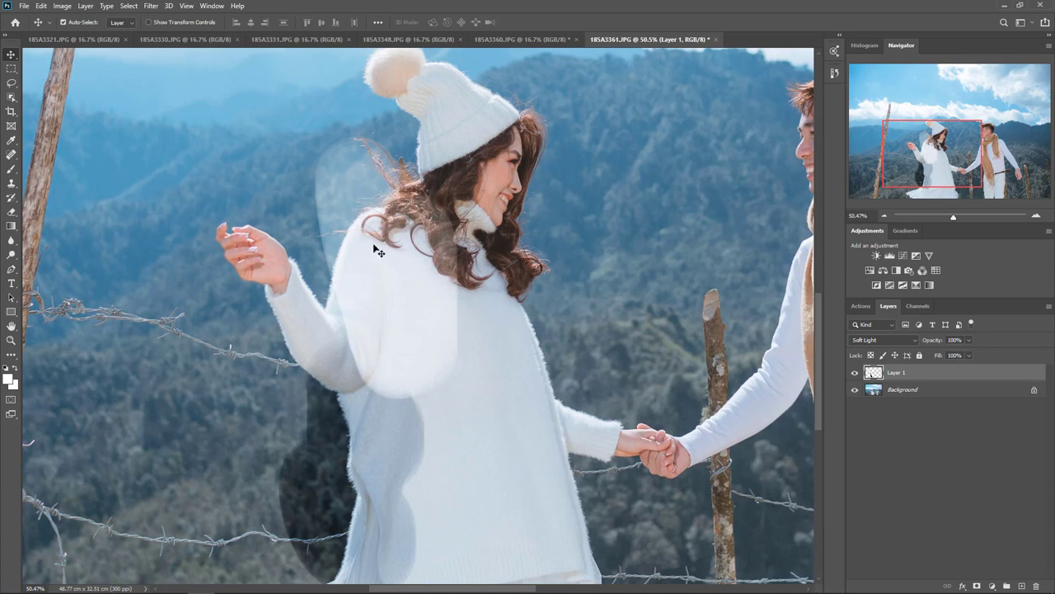
drag(371, 246, 375, 181)
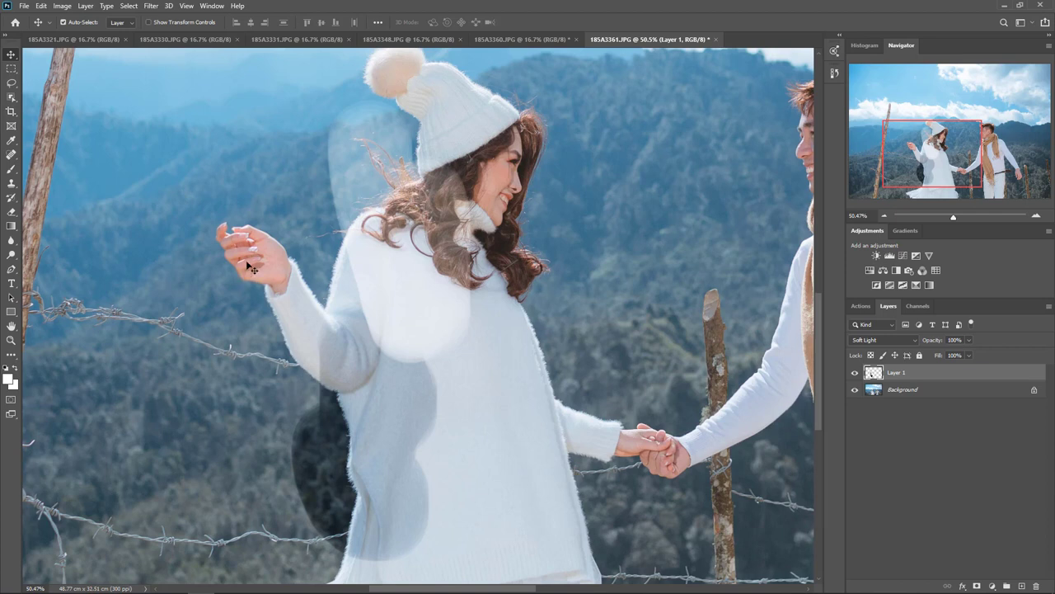
drag(370, 302, 495, 307)
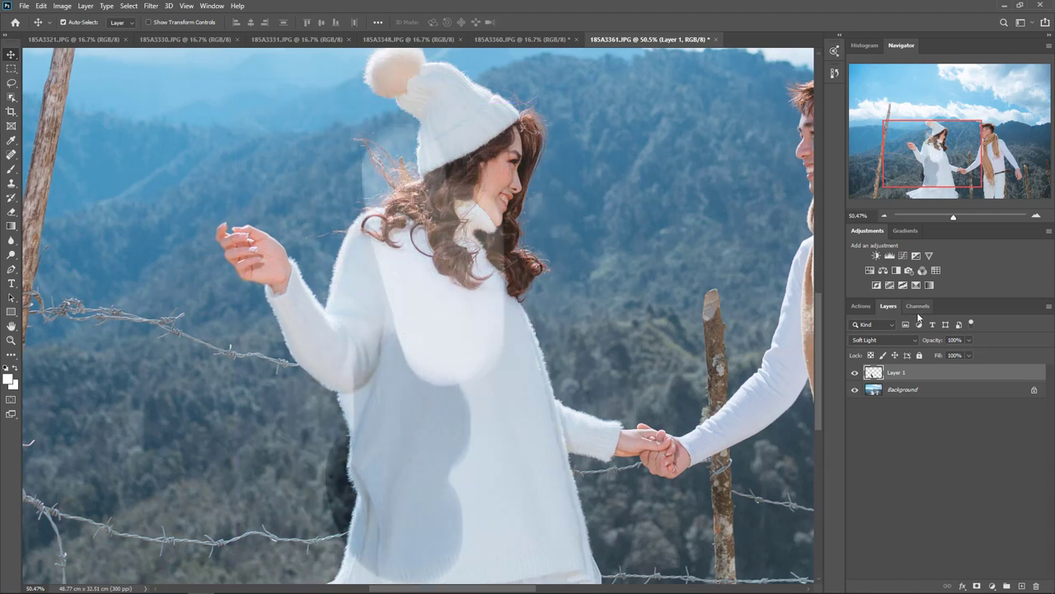
Compare the painted layer in Normal and back in Soft Light mode, moving the strokes beside and again over the woman
click(884, 340)
click(862, 325)
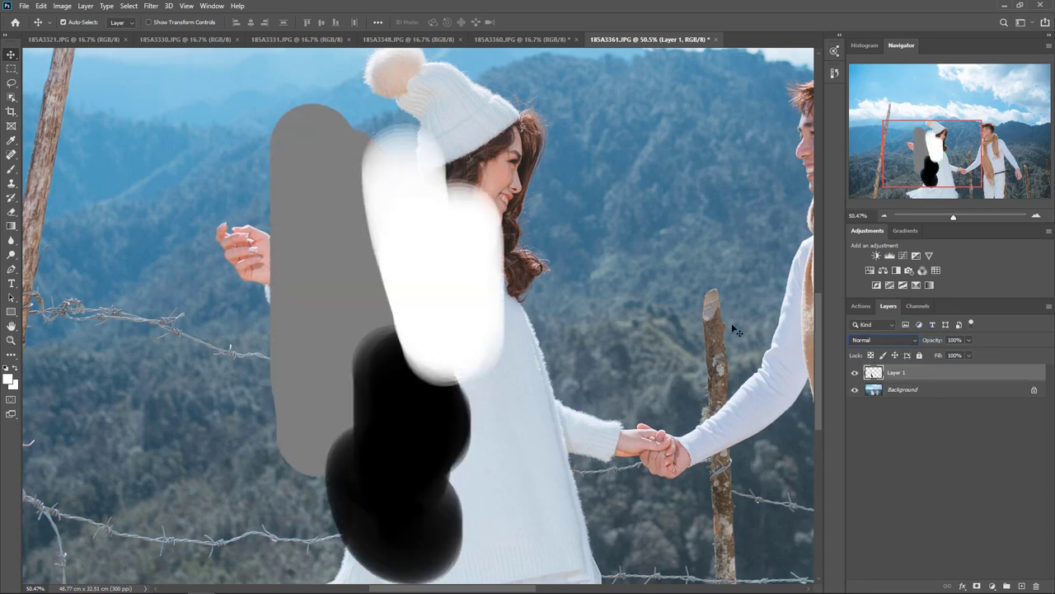
drag(302, 270, 216, 269)
click(891, 339)
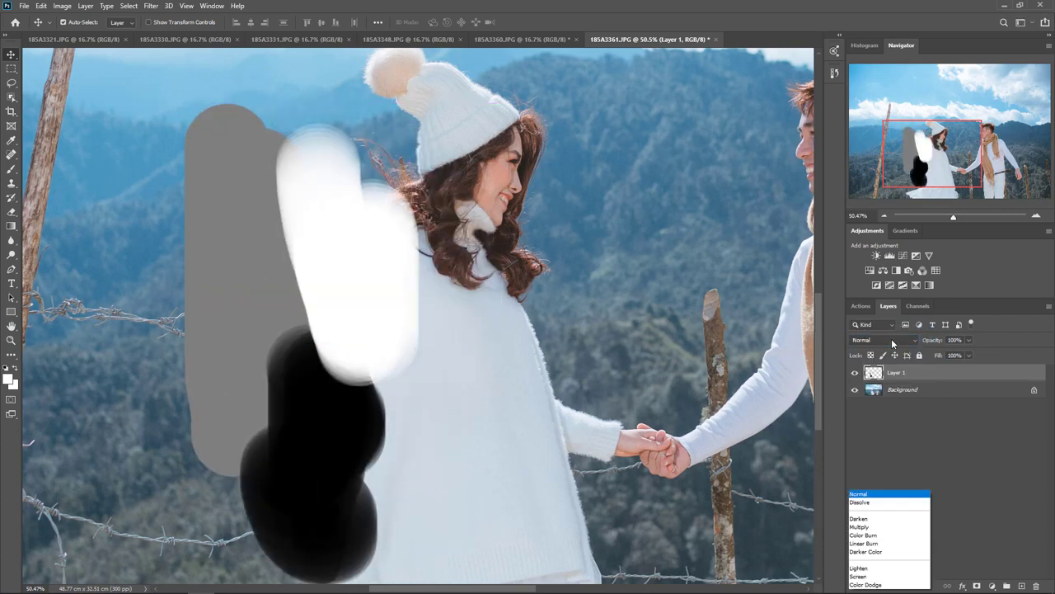
click(874, 459)
drag(348, 307, 388, 292)
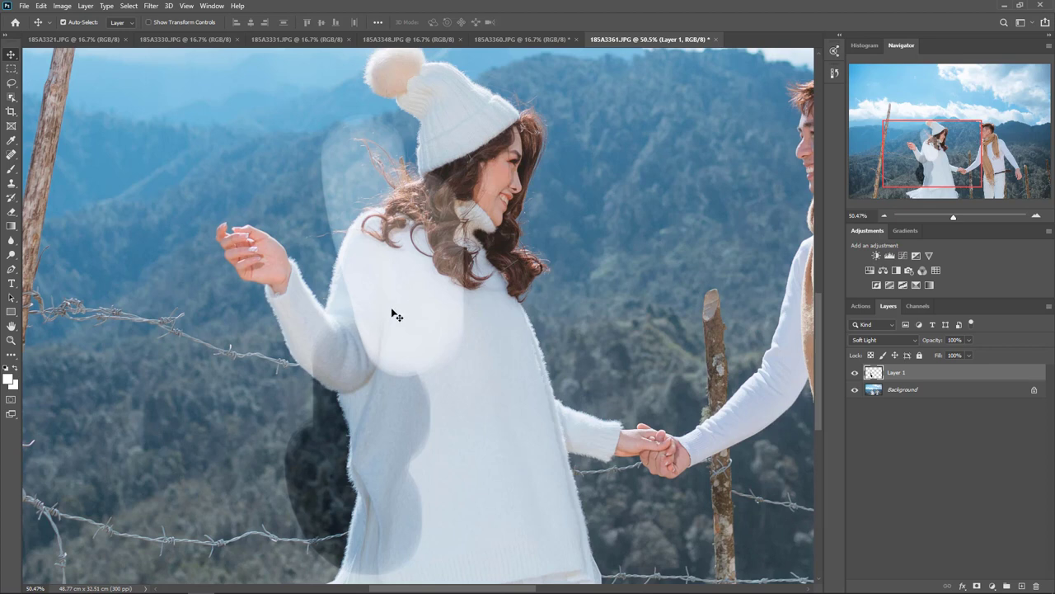
Delete the painted layer, leaving only the background photo
scroll(416, 324, down, 1)
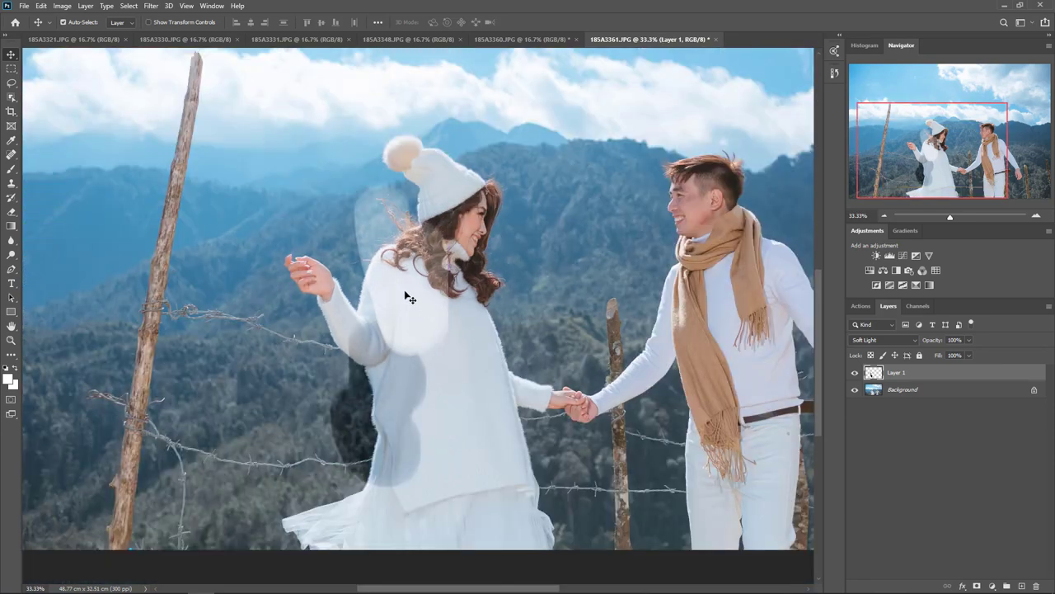
key(ctrl+0)
drag(982, 378, 1036, 586)
scroll(312, 310, down, 1)
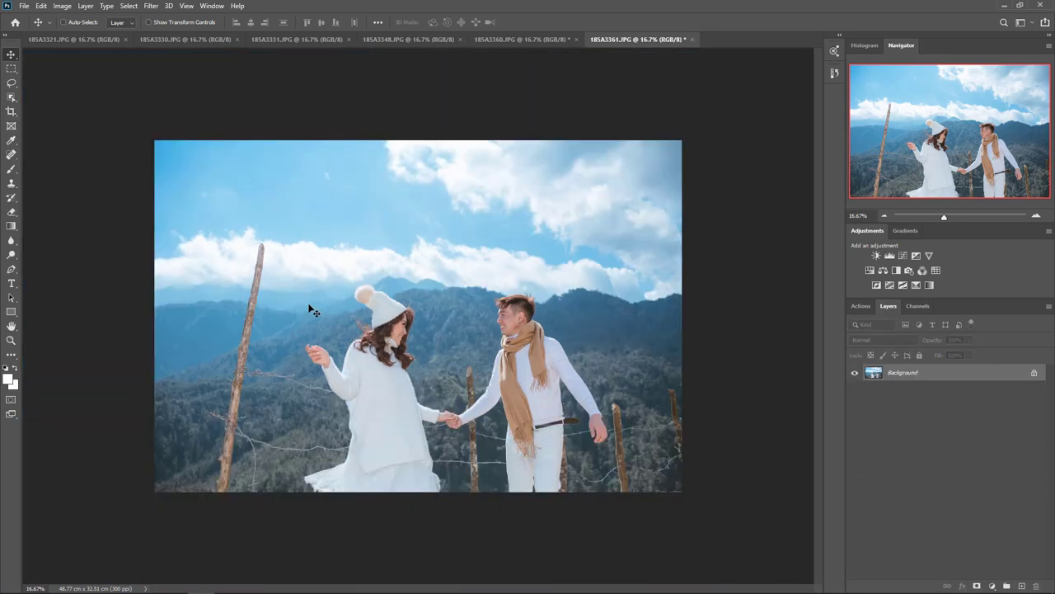
scroll(312, 309, up, 1)
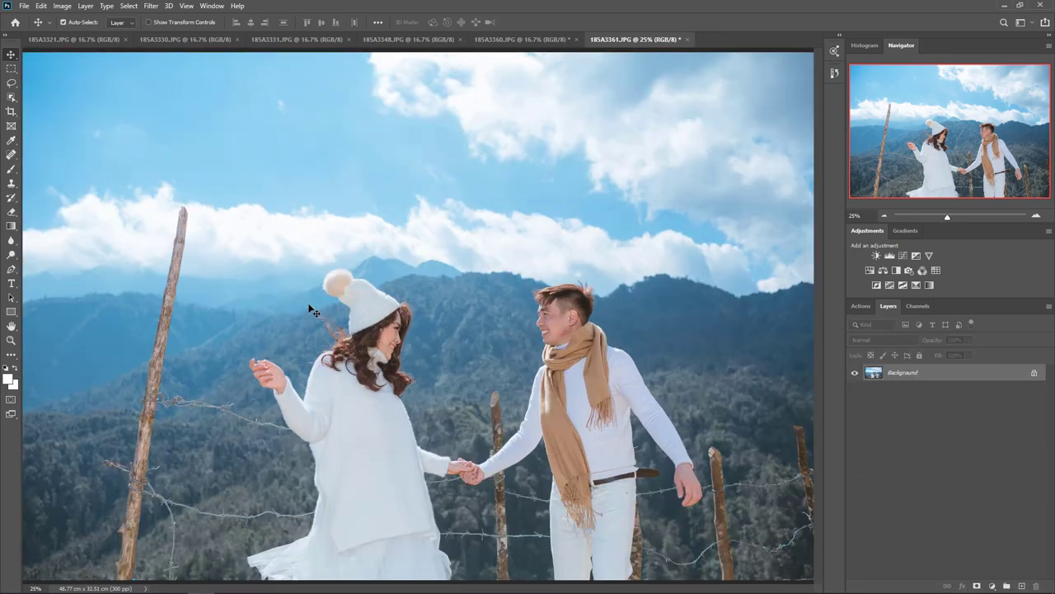
scroll(312, 309, down, 1)
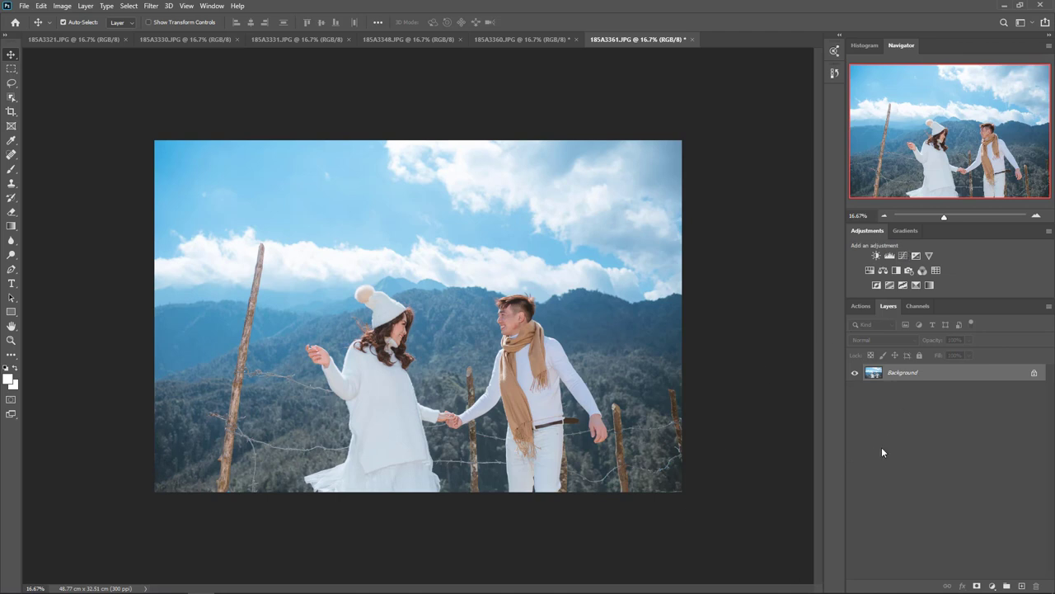
Add a Hue/Saturation adjustment layer above the photo with Saturation at -100
click(870, 271)
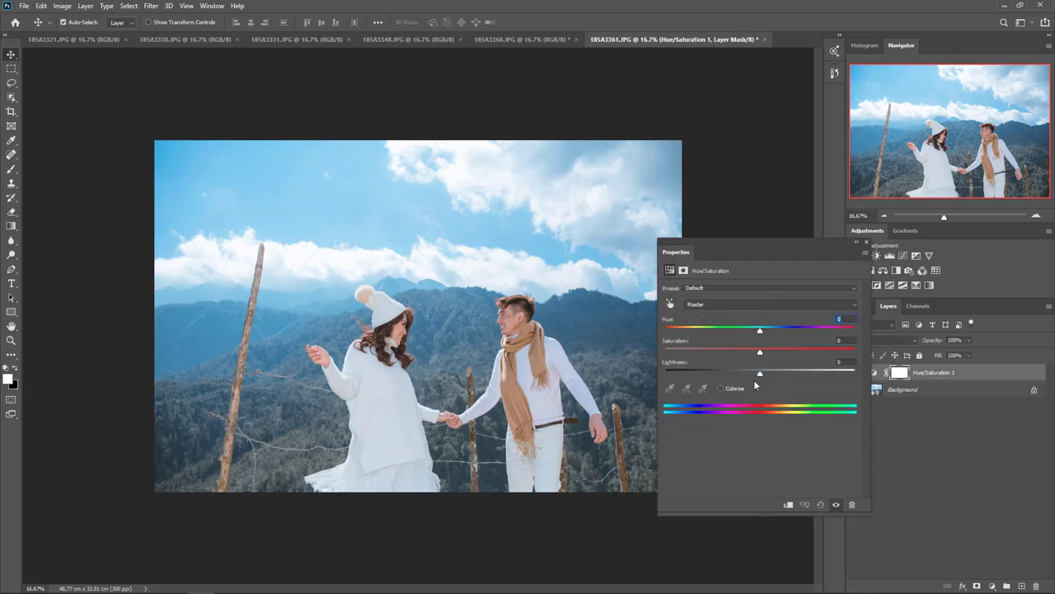
drag(762, 352, 631, 350)
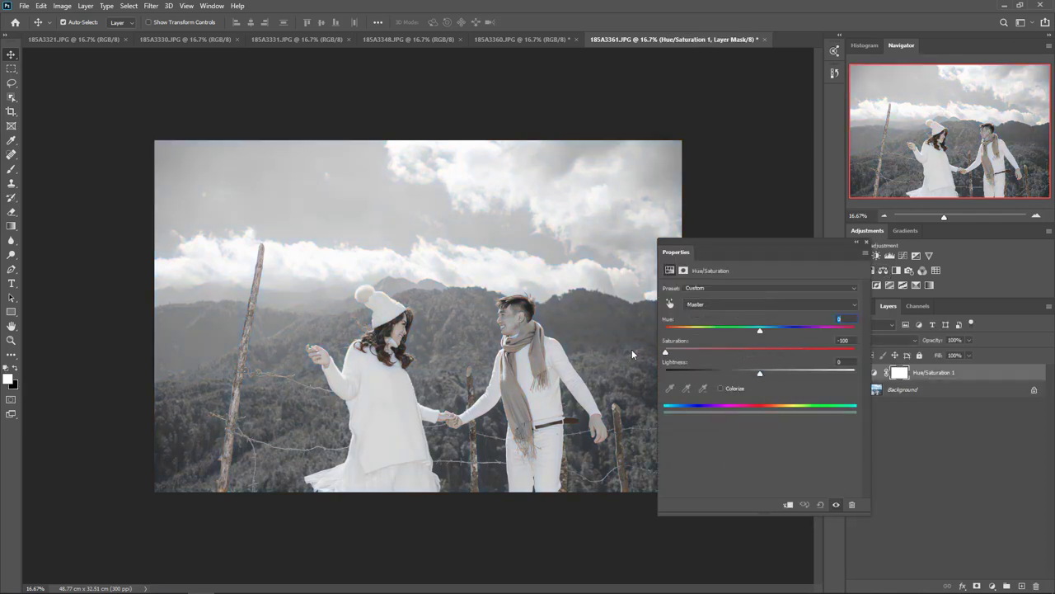
click(869, 244)
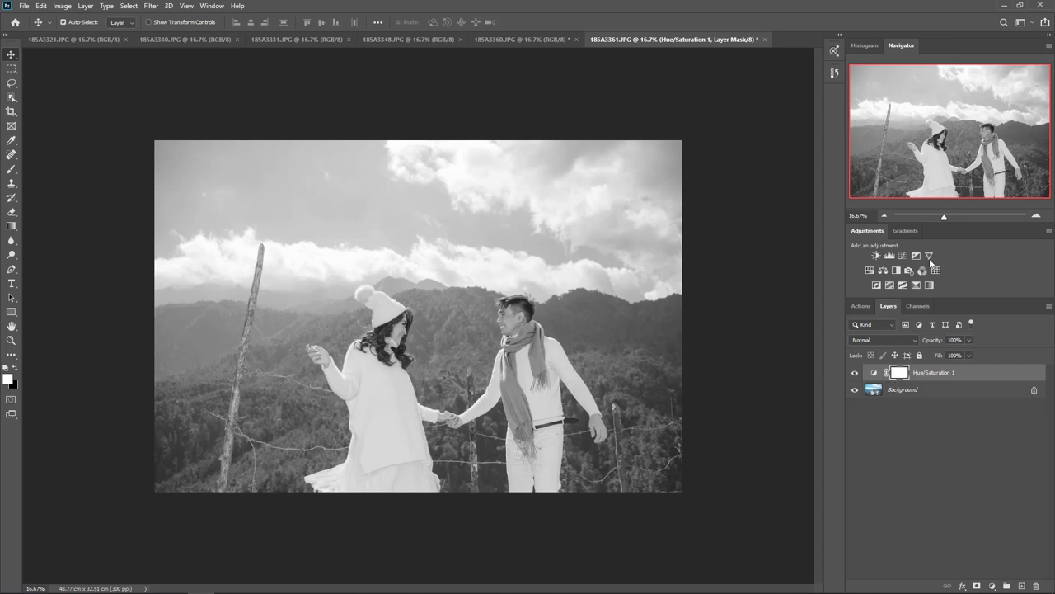
Add a Curves adjustment layer on top and clip it to the Hue/Saturation layer
click(904, 256)
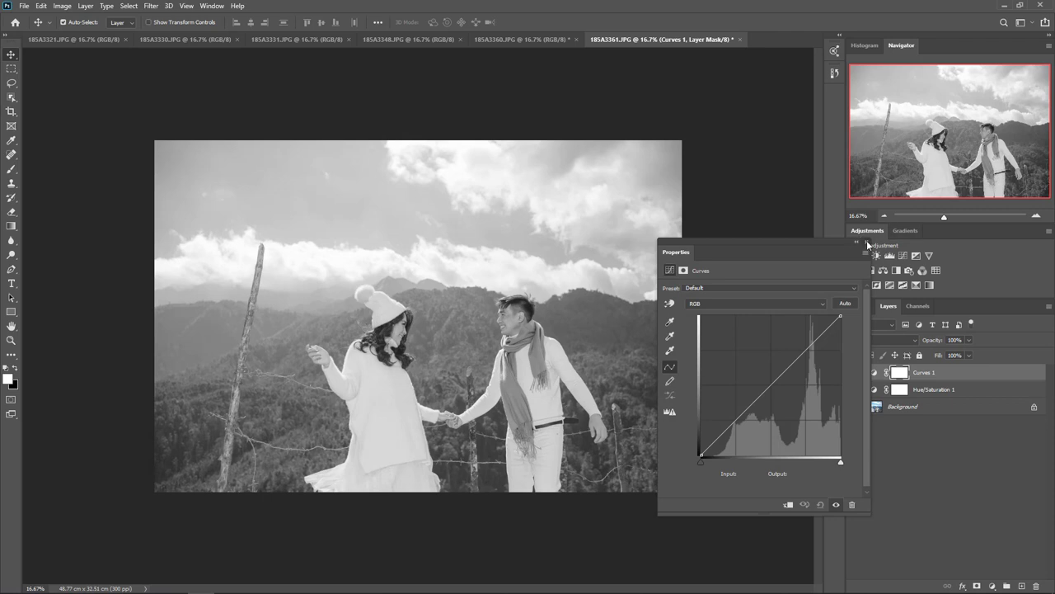
click(865, 242)
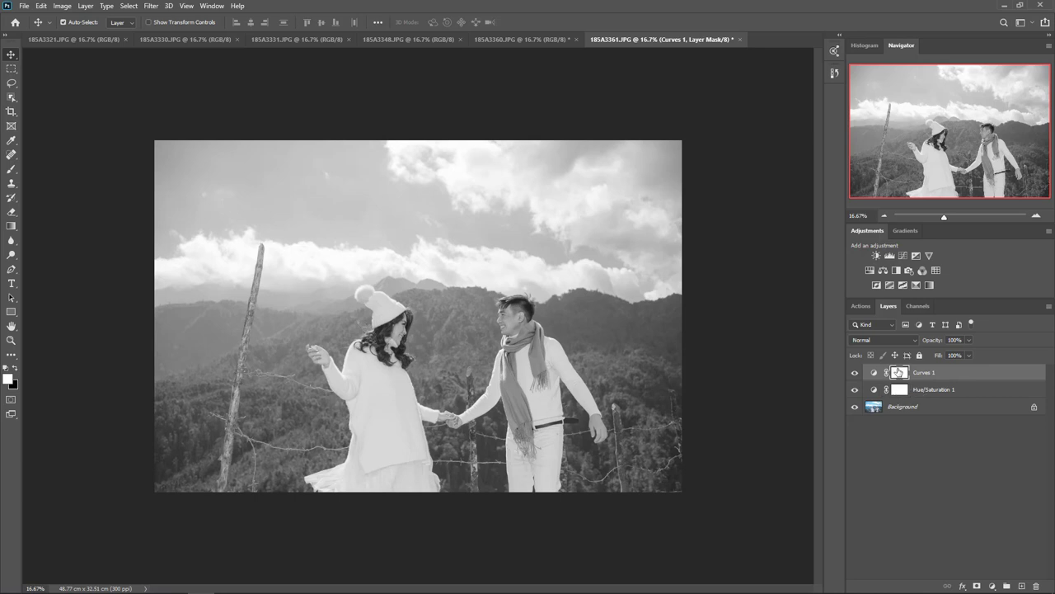
double_click(874, 374)
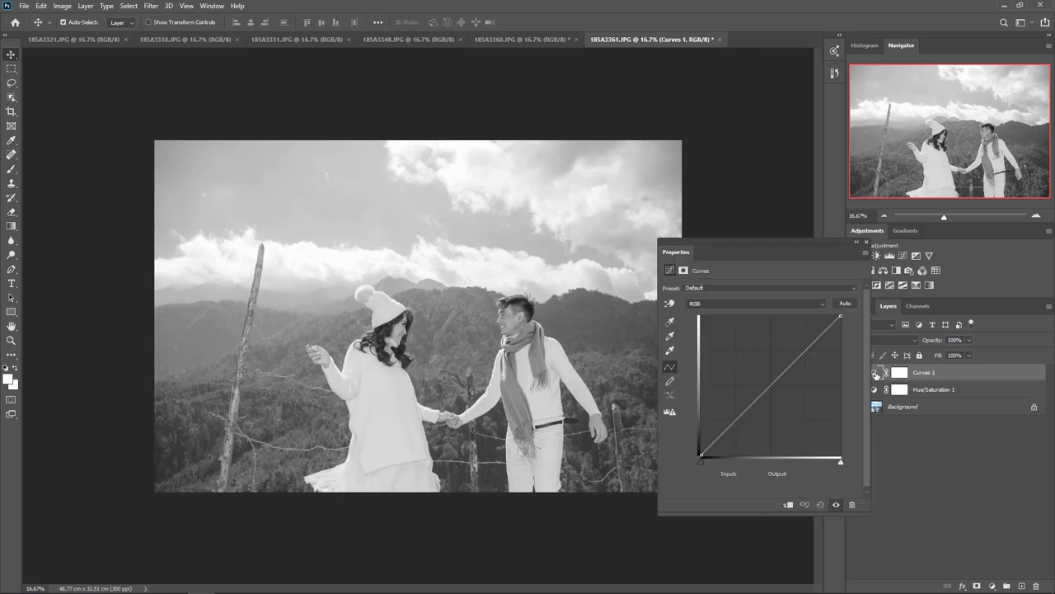
click(788, 504)
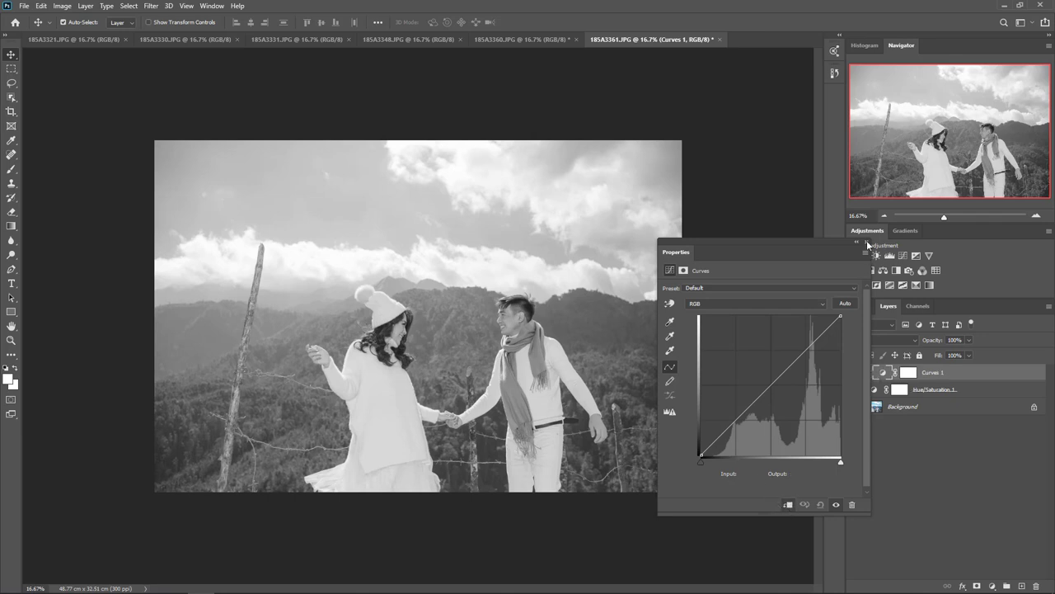
Flatten the clipped Curves adjustment to mid-gray by setting both the white and black endpoints to Output 128
drag(796, 249, 723, 102)
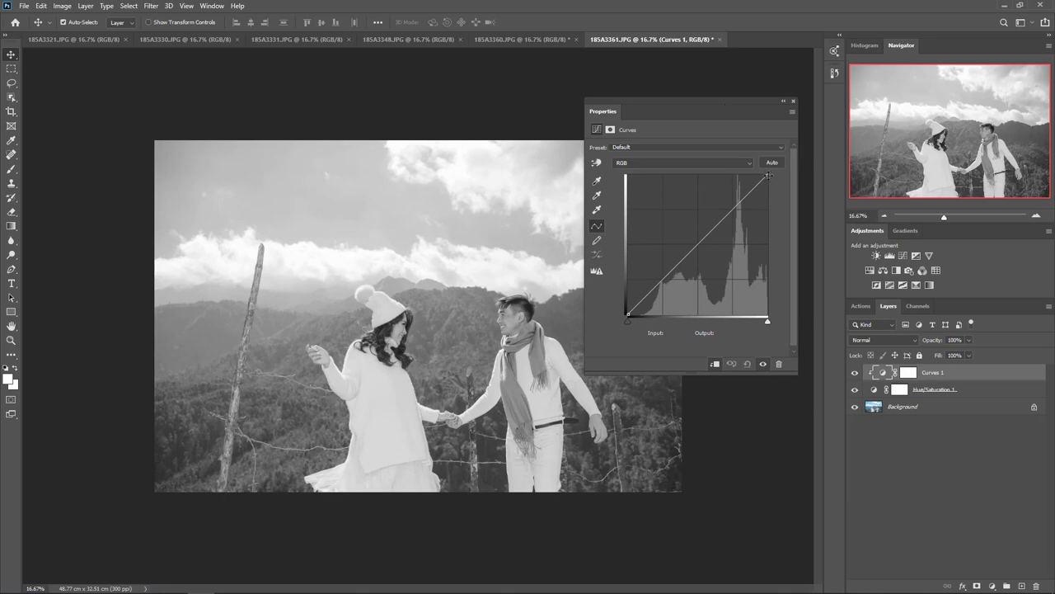
drag(769, 175, 779, 244)
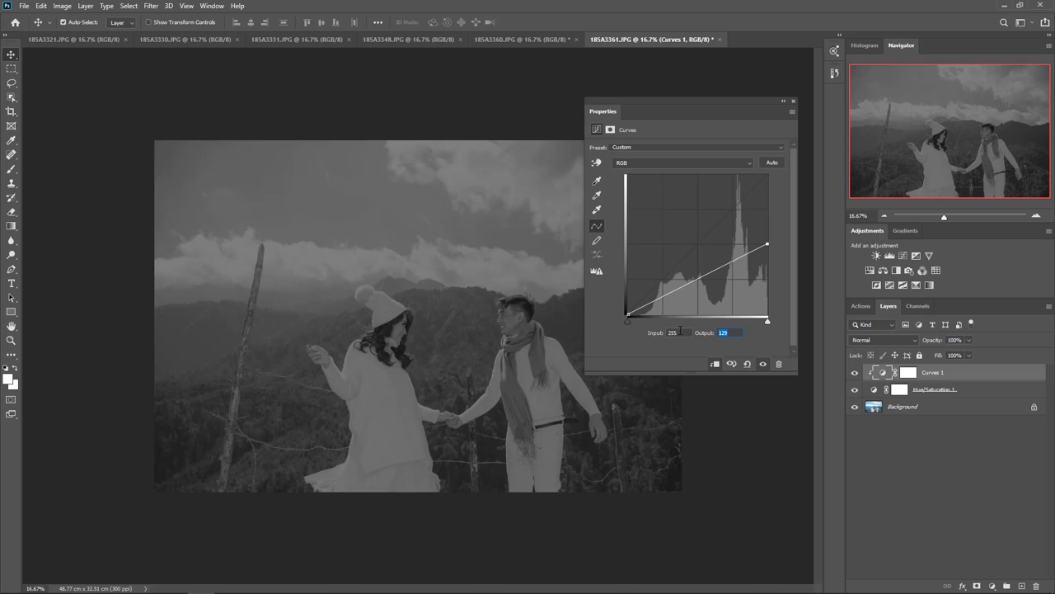
text(128)
drag(627, 314, 629, 244)
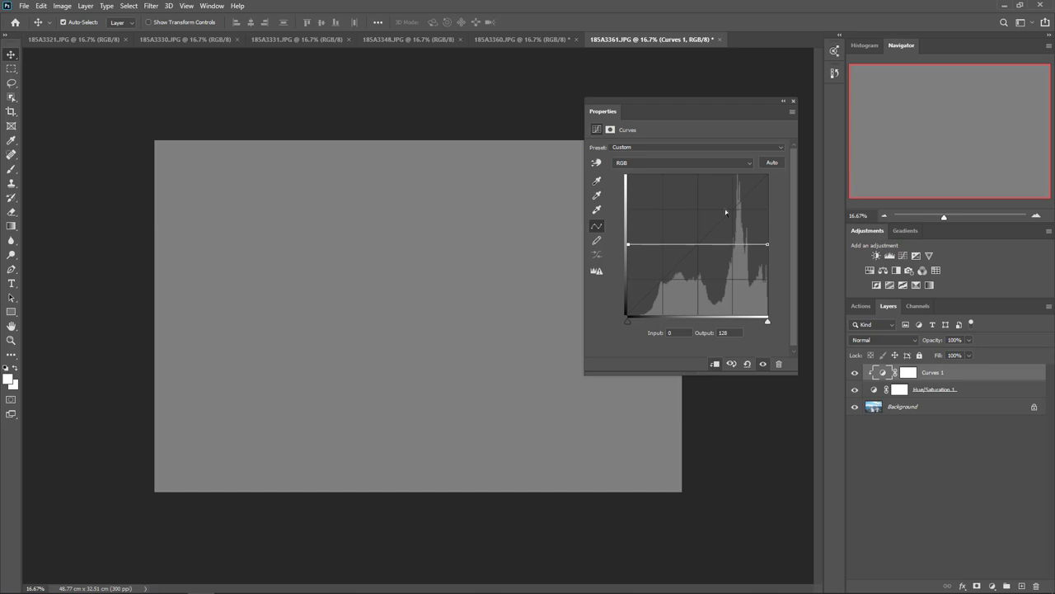
click(794, 102)
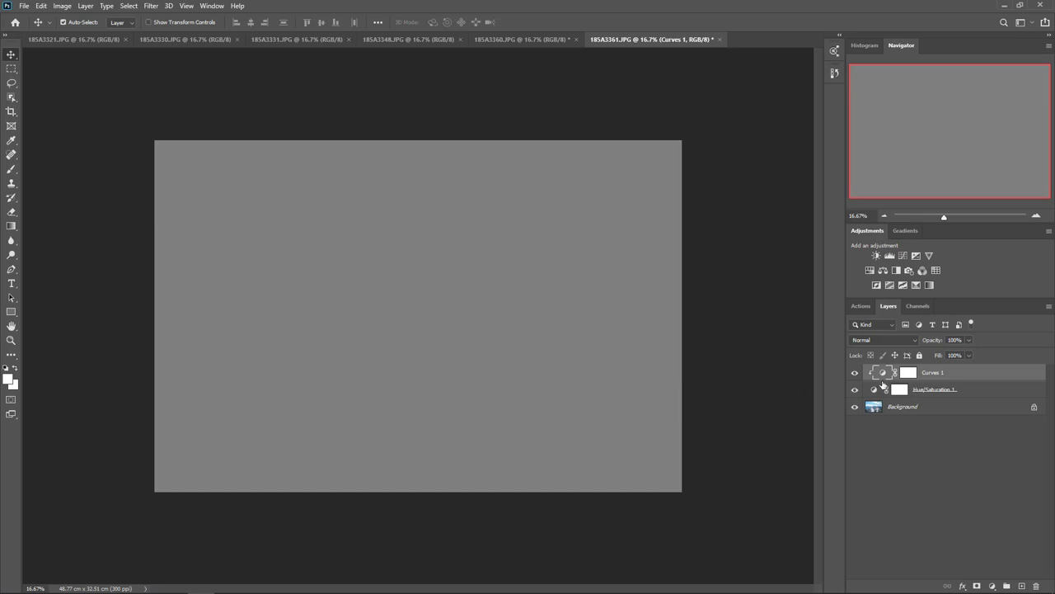
Set the Hue/Saturation layer's blend mode to Soft Light
click(988, 395)
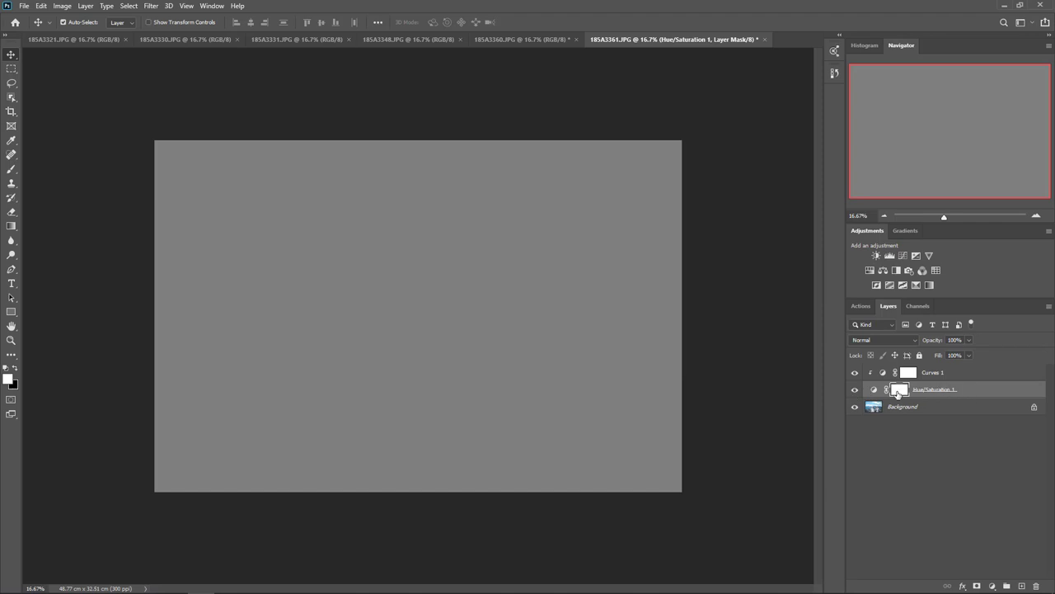
click(883, 338)
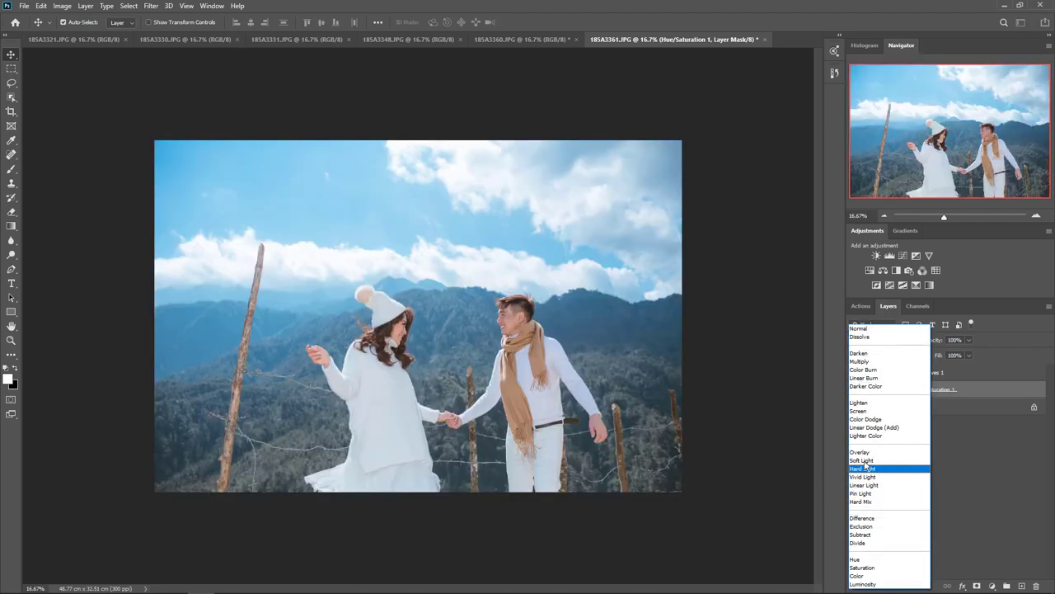
click(864, 460)
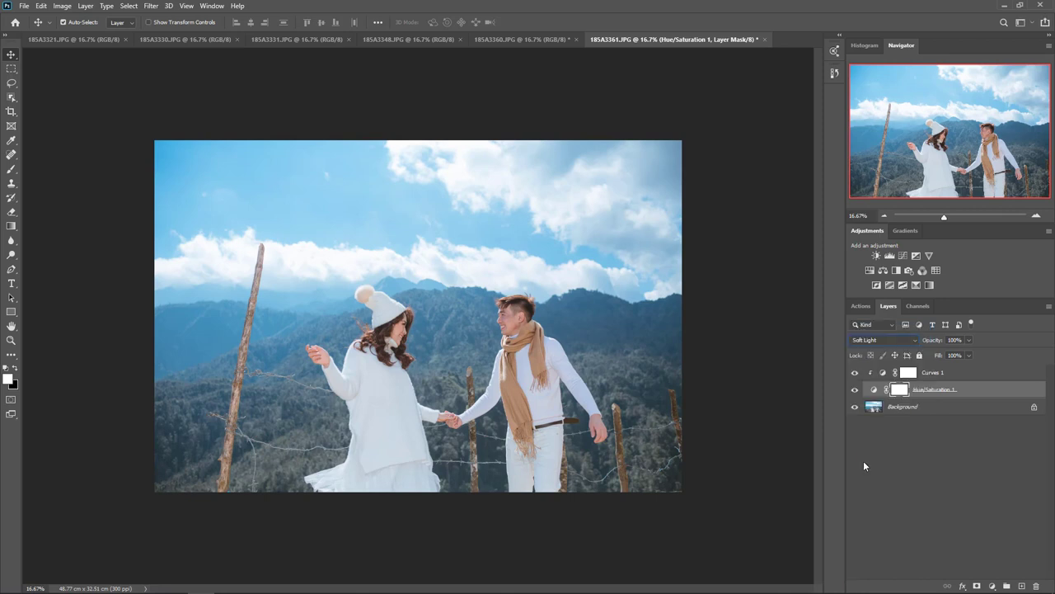
Compare the photo with the Hue/Saturation layer hidden and shown, both close up and as a whole
click(856, 392)
click(856, 393)
click(856, 393)
key(ctrl+plus)
key(ctrl+plus)
key(ctrl+plus)
click(856, 392)
click(856, 392)
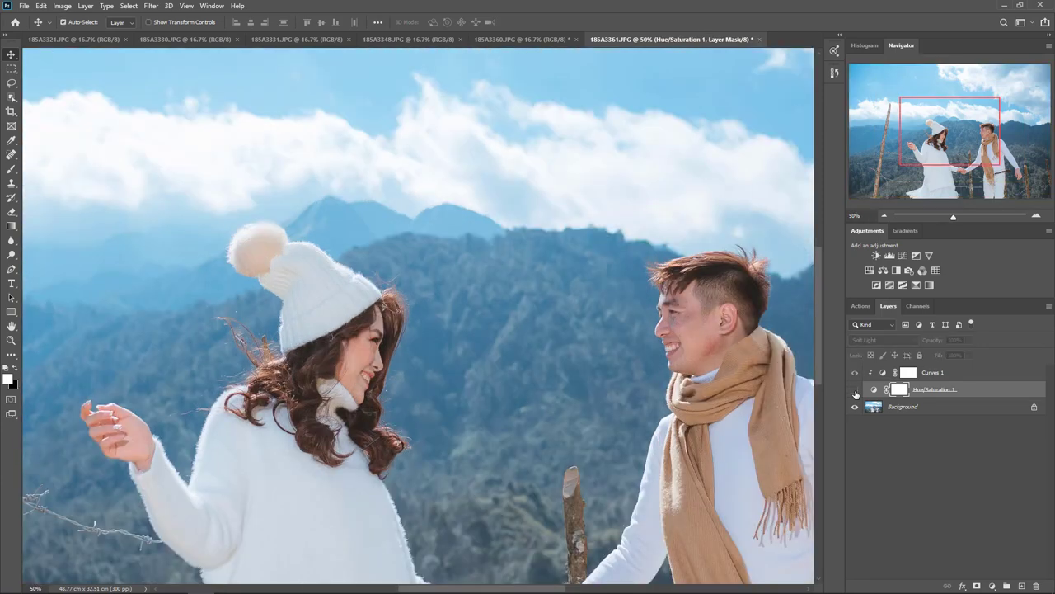
click(856, 393)
click(856, 393)
click(855, 392)
click(856, 393)
click(856, 393)
key(ctrl+minus)
key(ctrl+minus)
key(ctrl+plus)
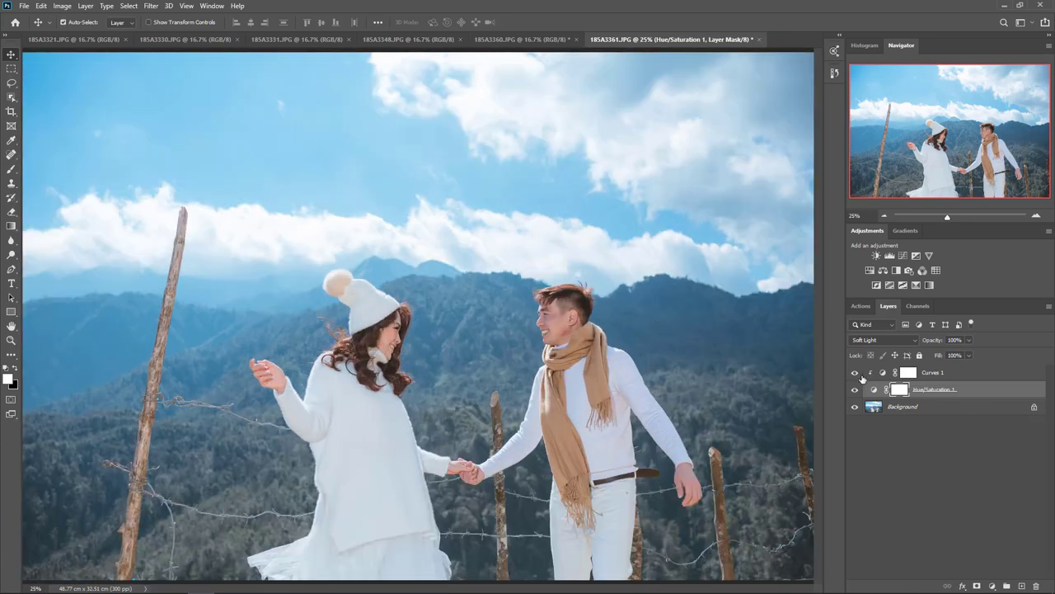
key(ctrl+minus)
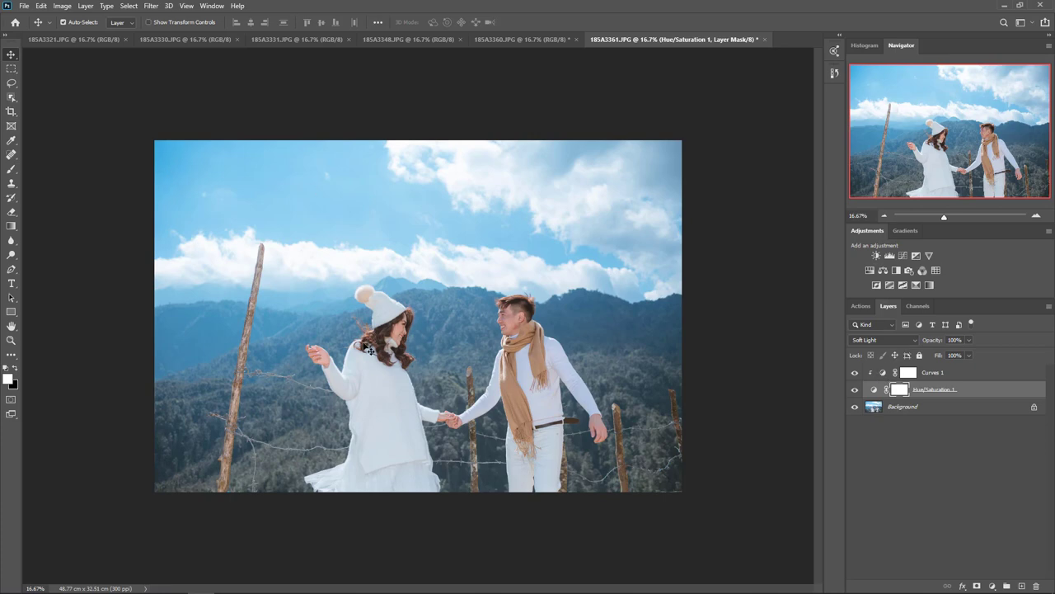
key(ctrl+plus)
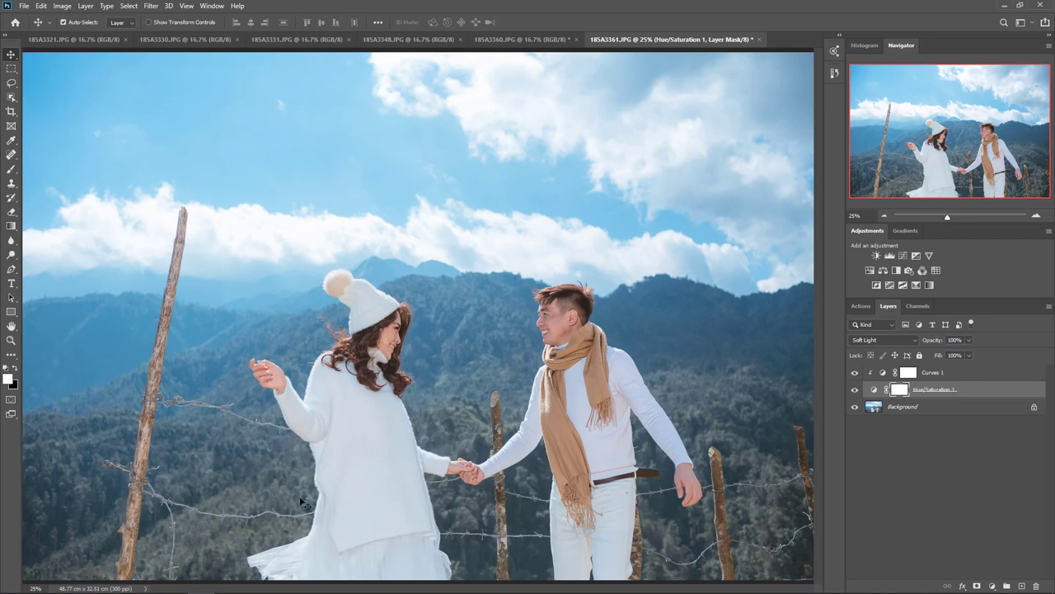
key(ctrl+minus)
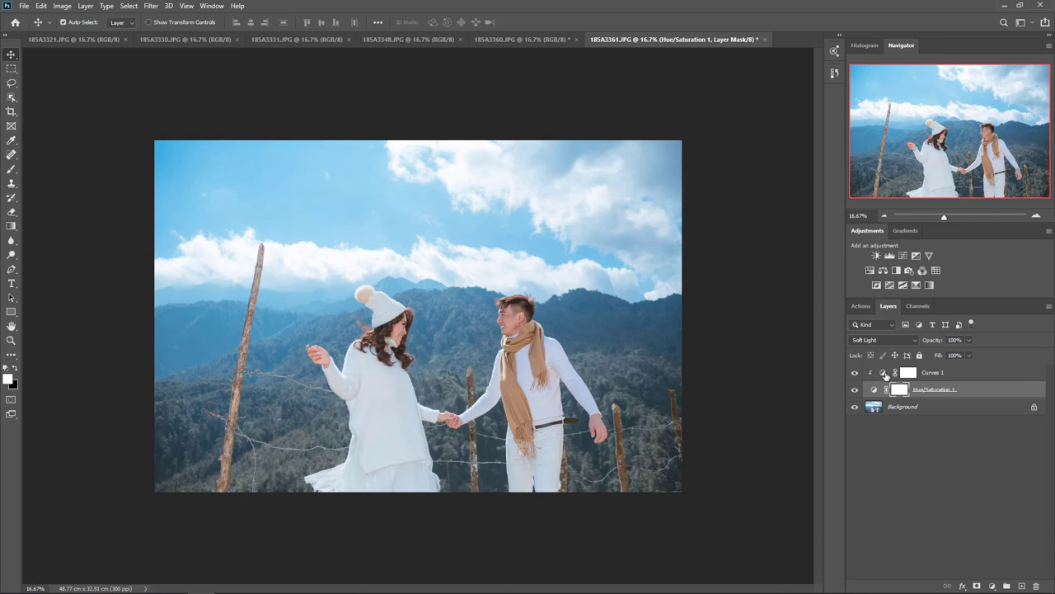
Reopen the Curves adjustment and brighten the woman's skin tone with on-image adjustment, raising the curve at Input 172 to Output 147
double_click(883, 376)
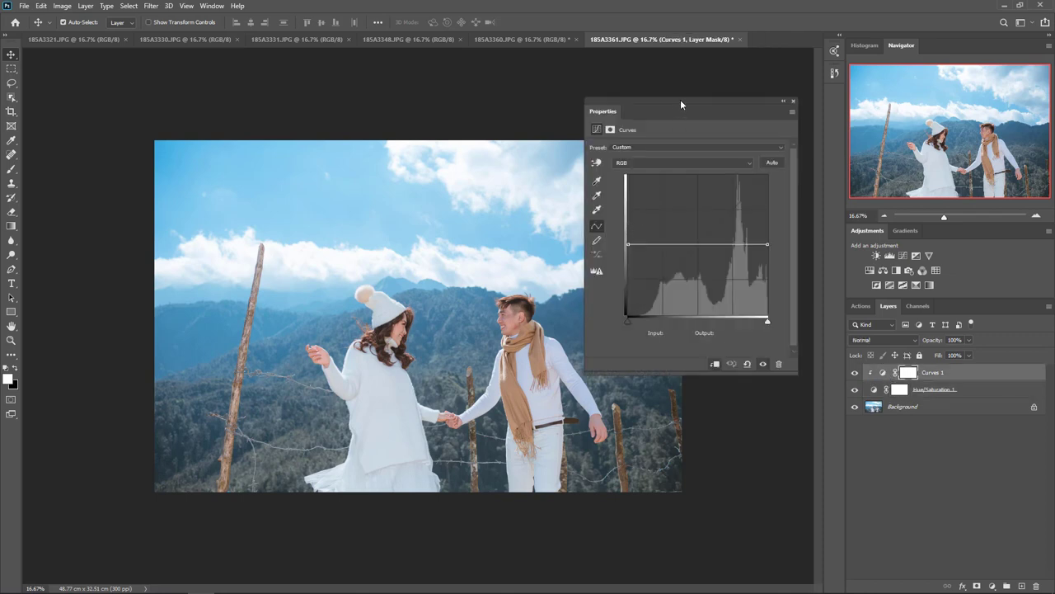
drag(681, 99, 762, 167)
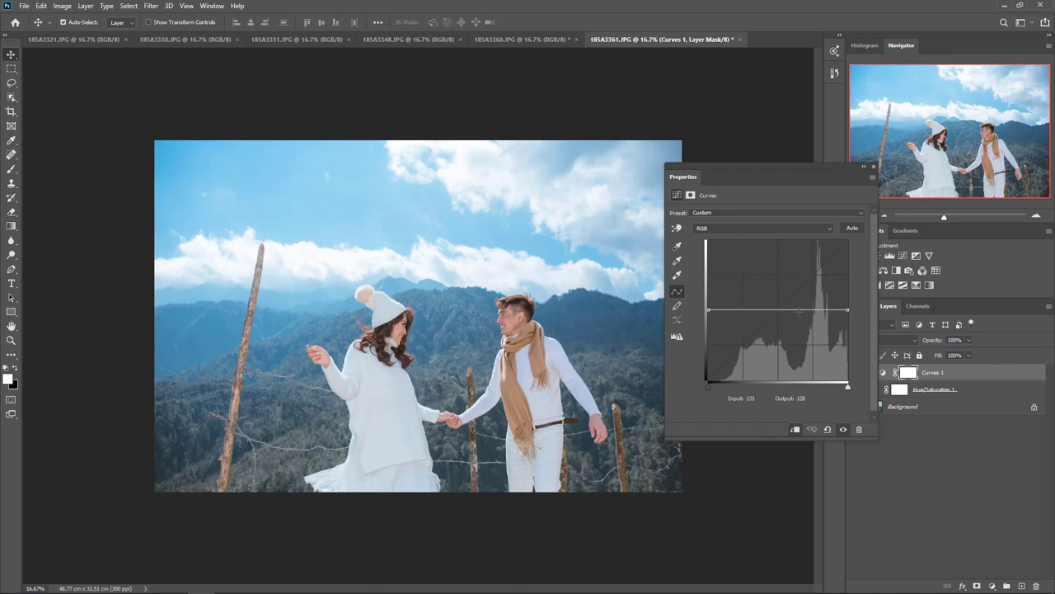
key(ctrl+plus)
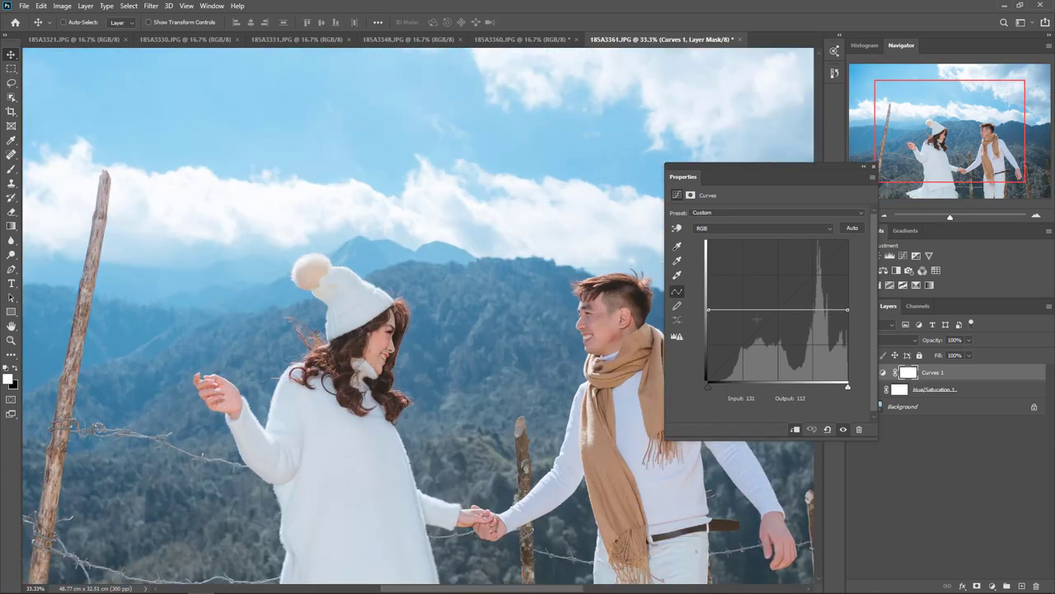
drag(404, 326, 525, 335)
key(ctrl+plus)
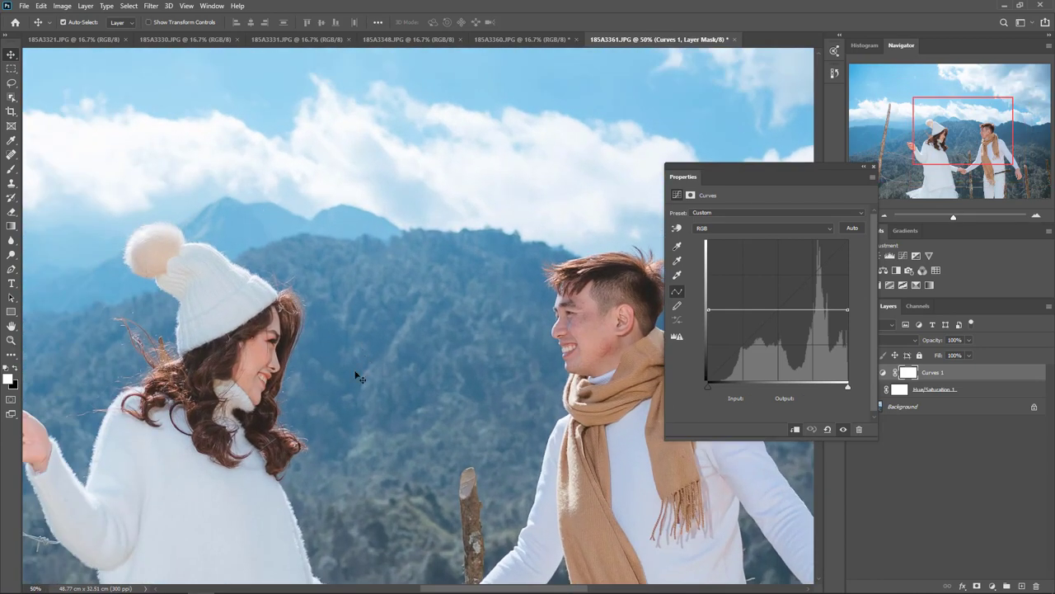
key(ctrl+minus)
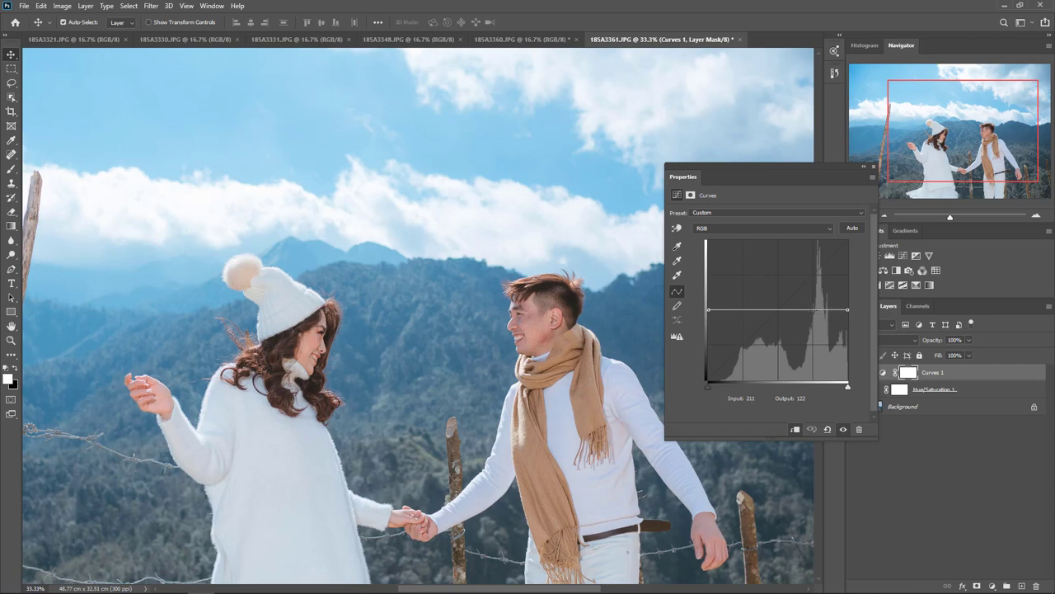
key(ctrl+plus)
click(676, 227)
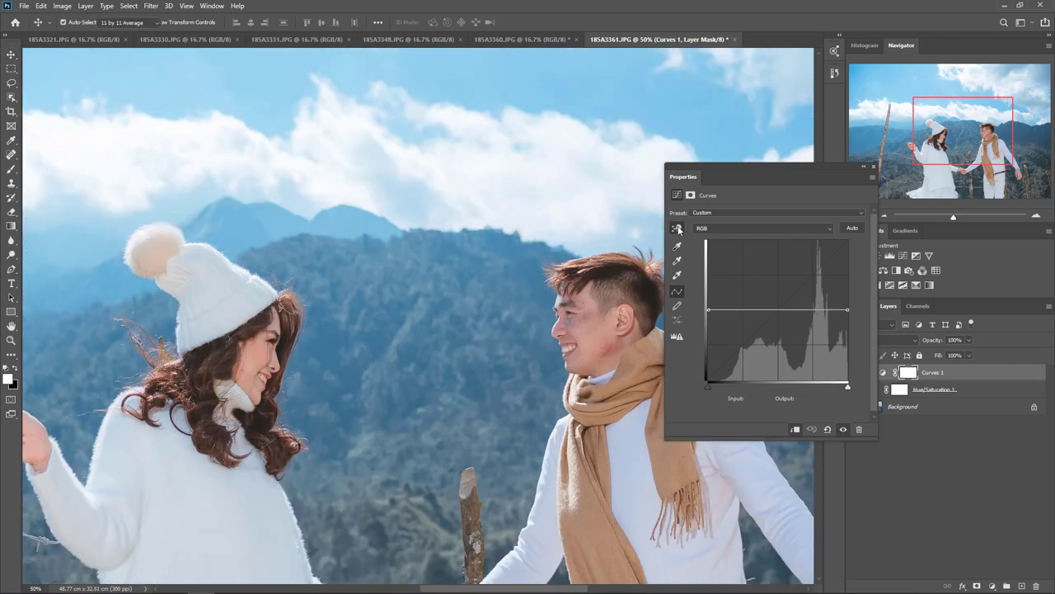
drag(256, 363, 260, 352)
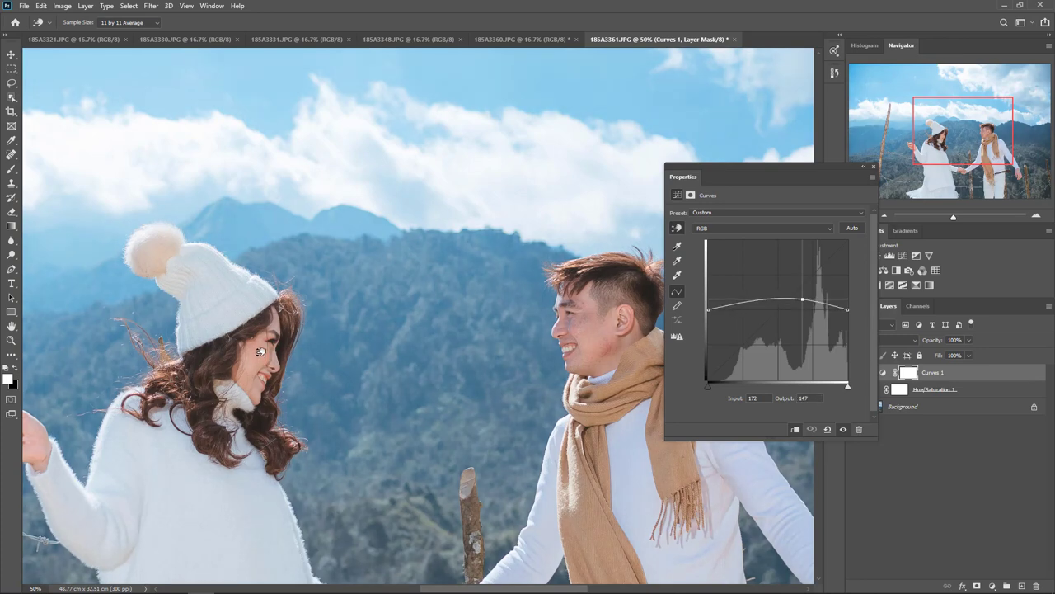
Darken the forest between the couple with on-image adjustment, lowering the curve at Input 80 to Output 113
key(ctrl+minus)
key(ctrl+minus)
key(ctrl+minus)
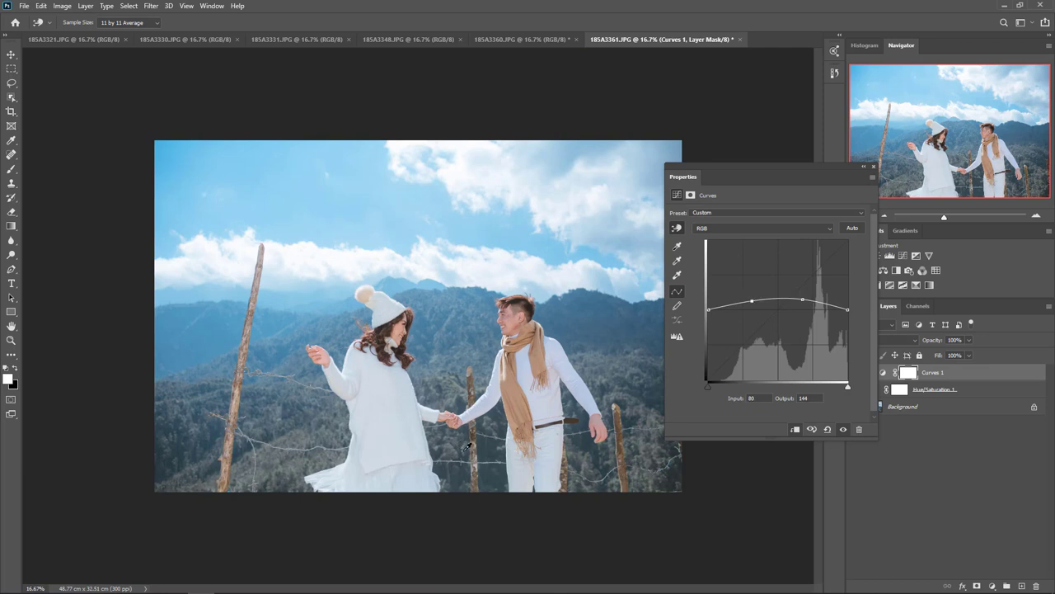
drag(467, 445, 467, 467)
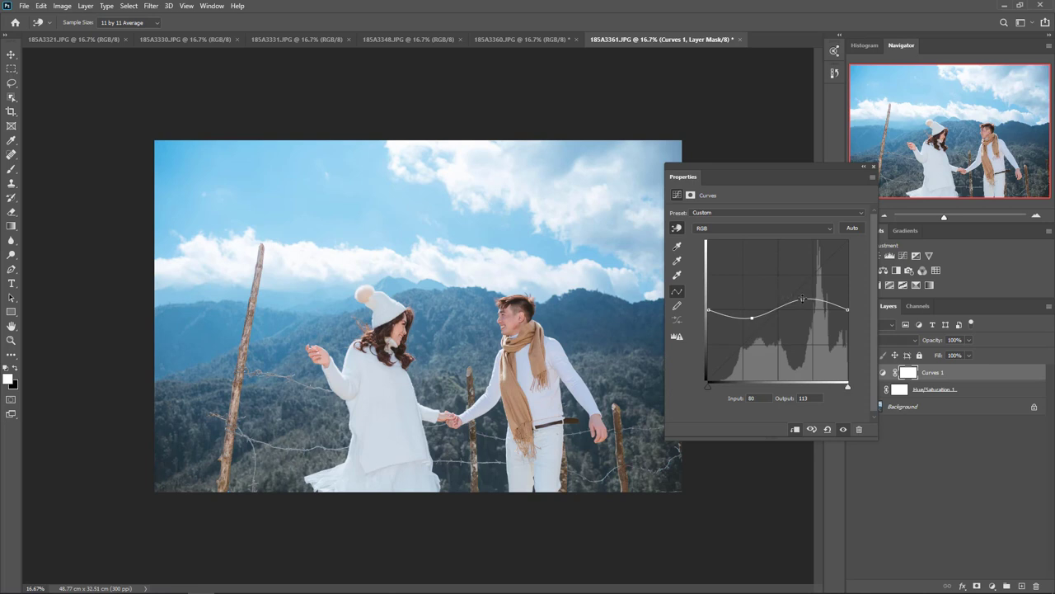
Strengthen the S-curve by raising its highlight point and lowering its shadow point to about Input 65, Output 77
drag(802, 299, 805, 291)
drag(746, 321, 744, 337)
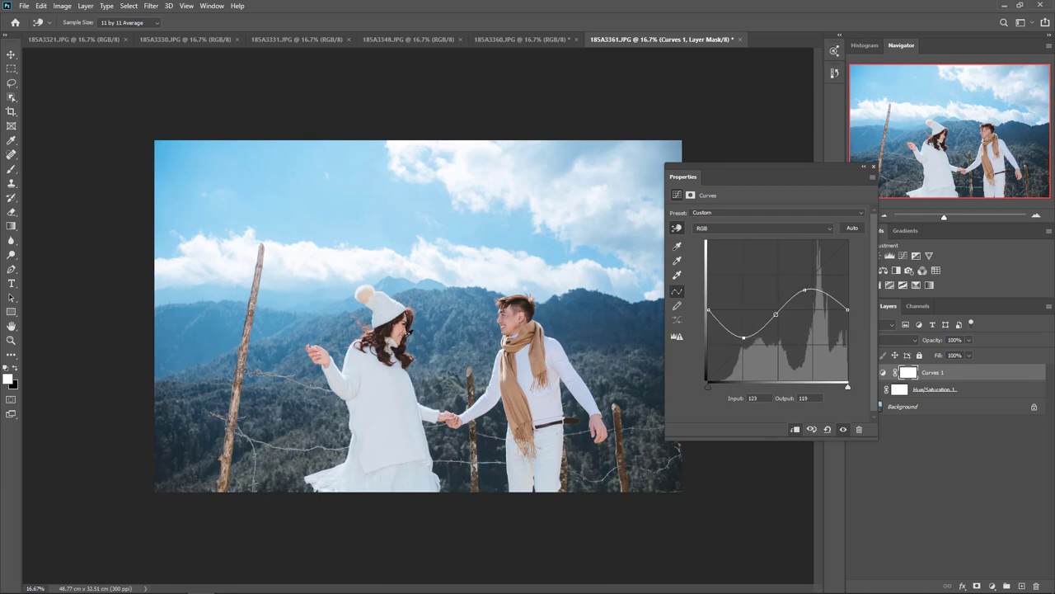
key(ctrl+plus)
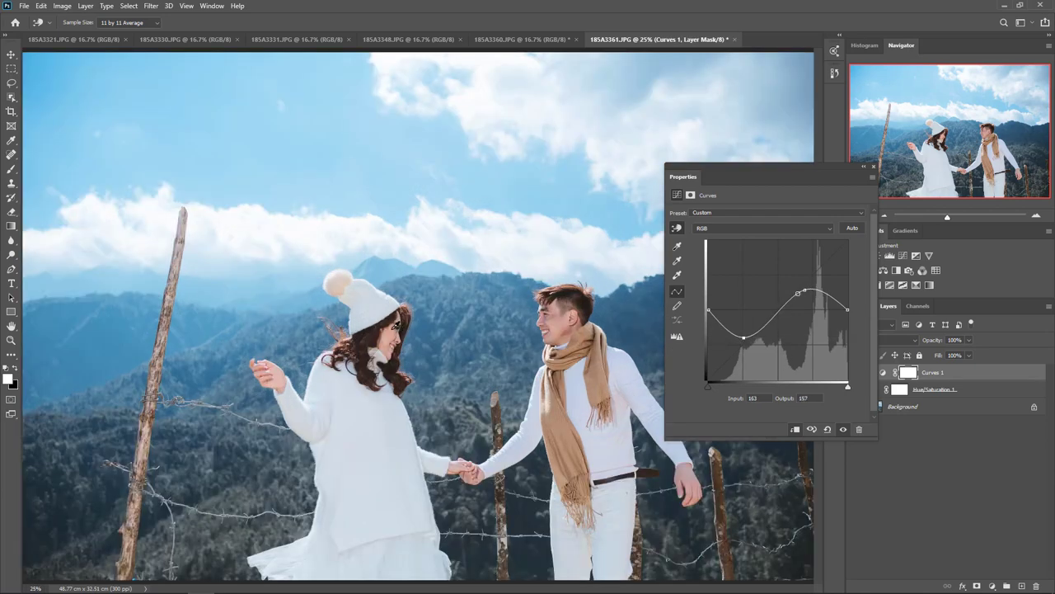
key(ctrl+minus)
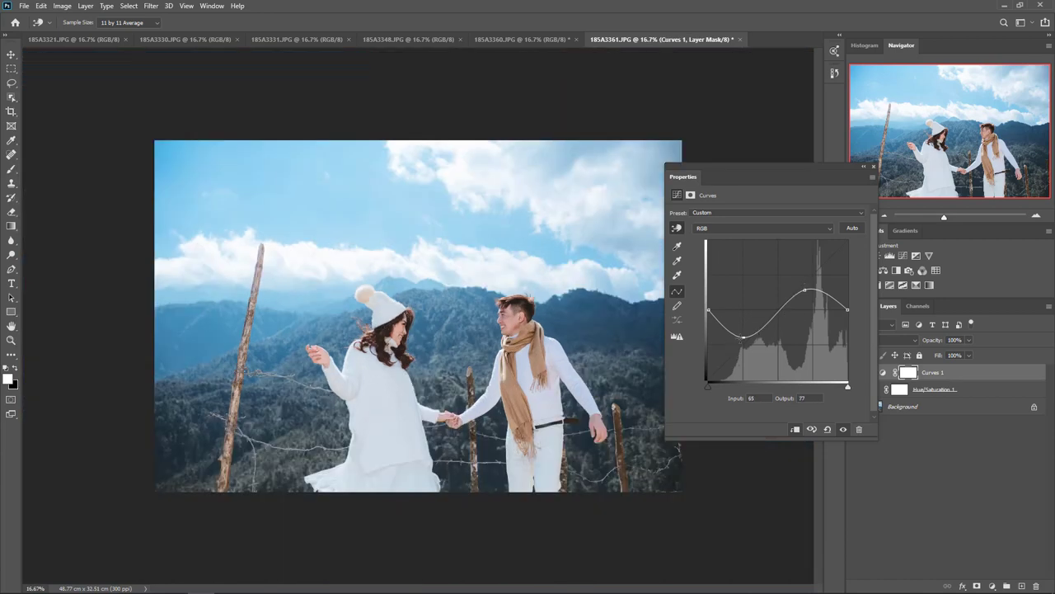
click(873, 168)
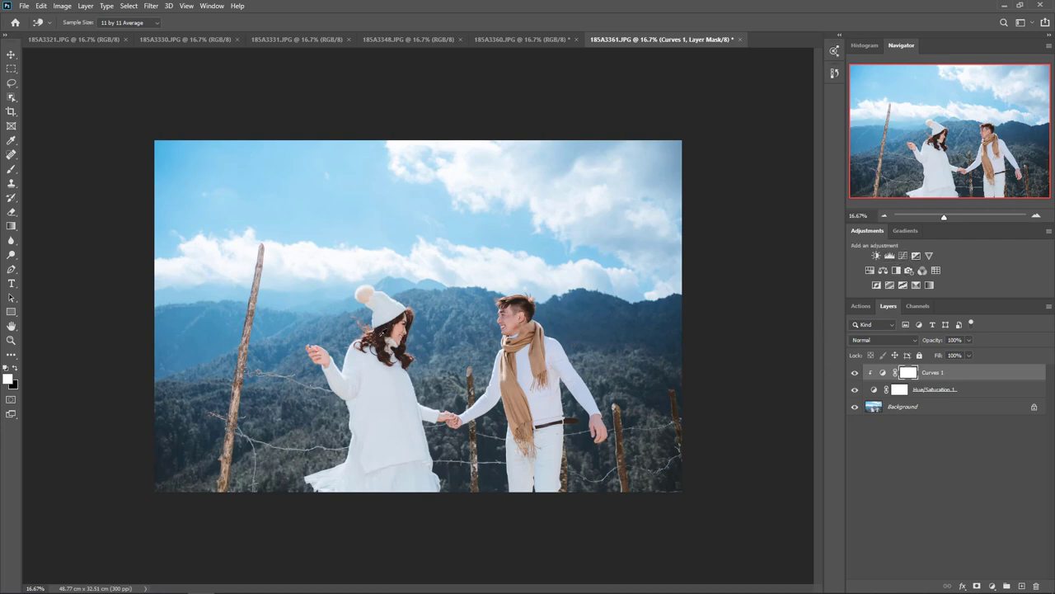
Compare the photo with and without the Soft Light contrast layers and examine the couple up close
key(ctrl+plus)
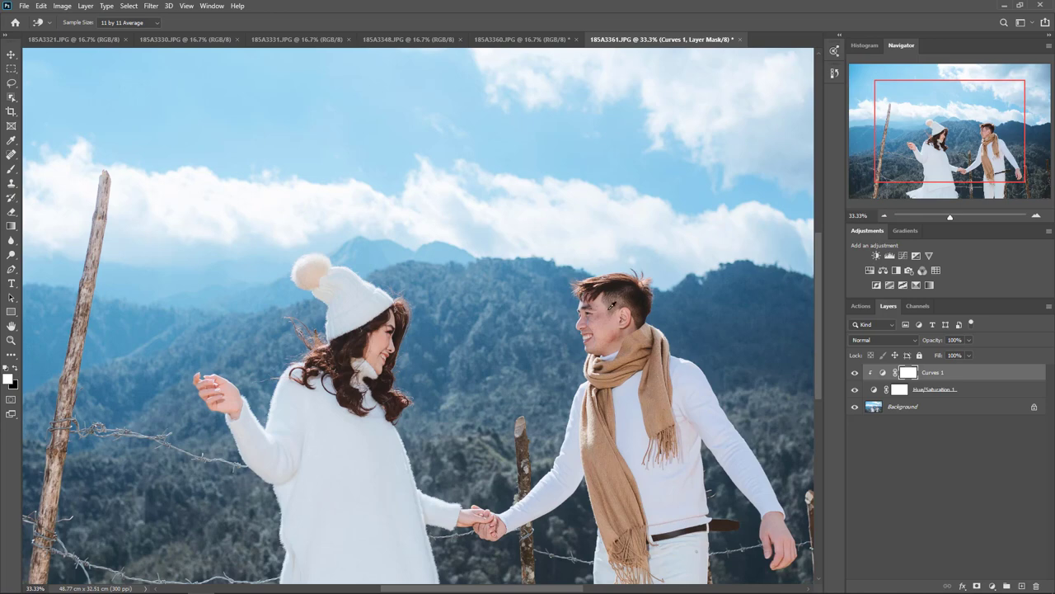
key(ctrl+minus)
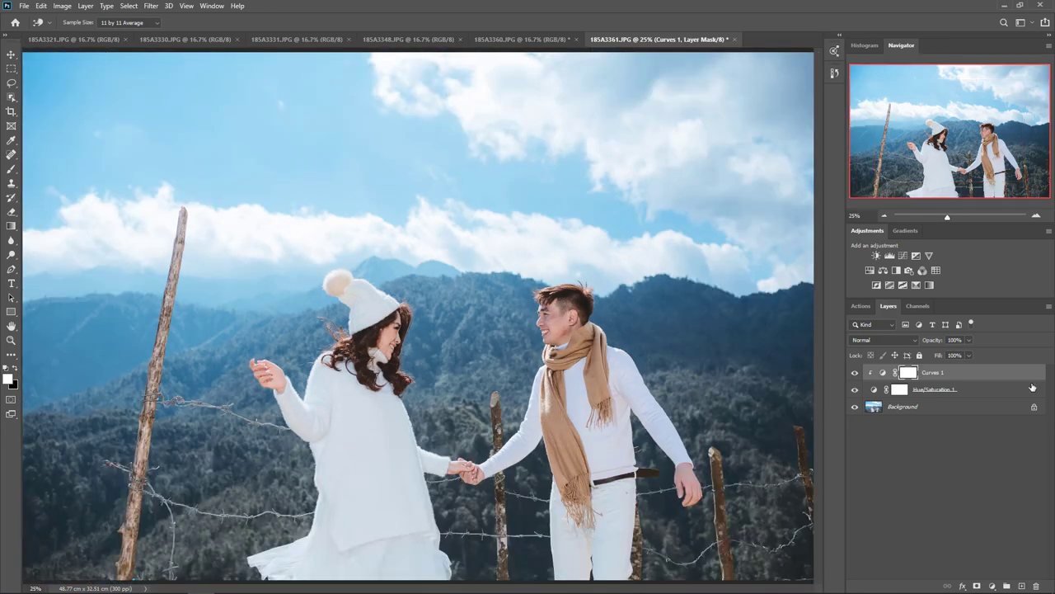
alt+click(854, 408)
alt+click(854, 407)
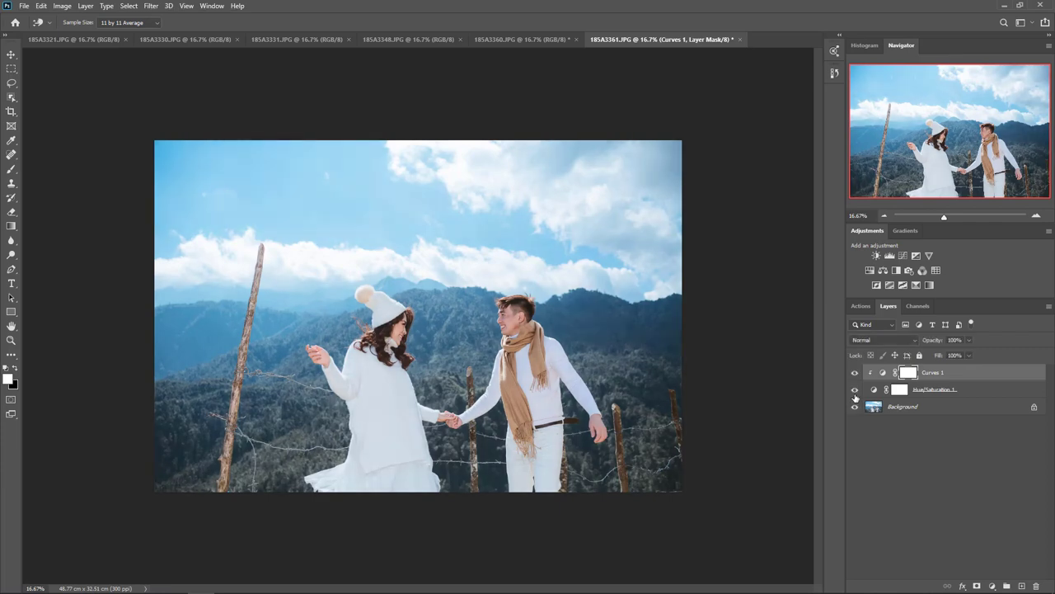
click(856, 392)
click(856, 392)
click(856, 393)
click(856, 392)
click(856, 392)
click(856, 392)
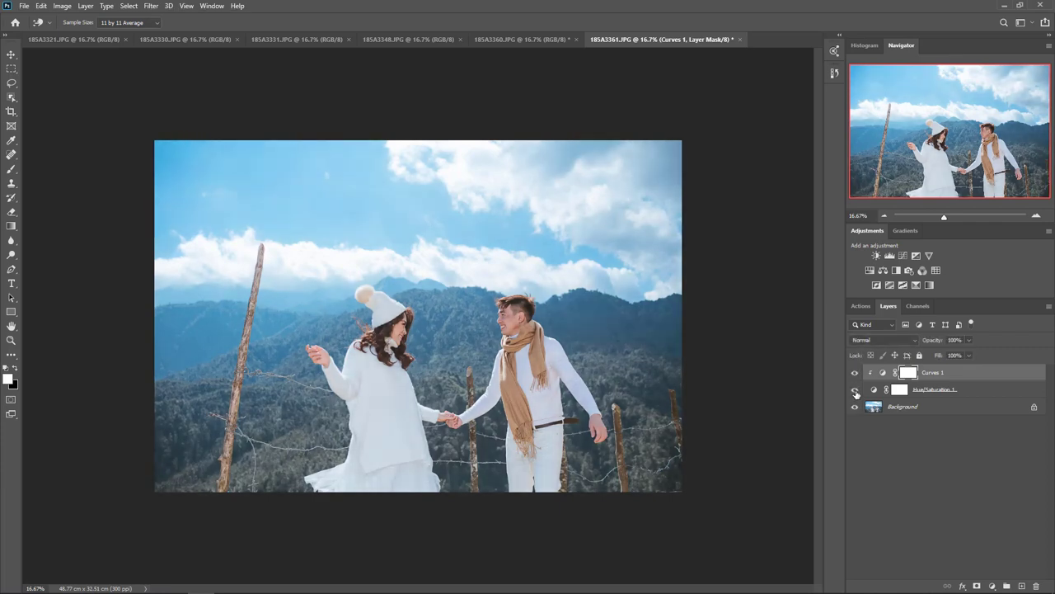
click(856, 393)
click(856, 393)
click(856, 392)
click(856, 393)
click(856, 392)
click(856, 393)
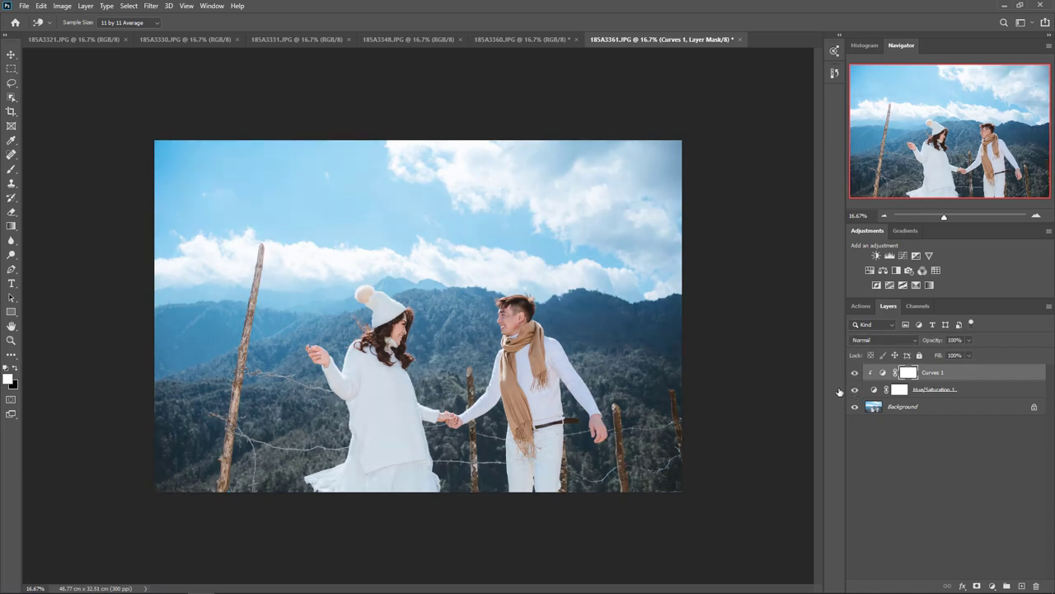
key(ctrl+plus)
key(ctrl+plus)
key(ctrl+plus)
drag(530, 476, 542, 328)
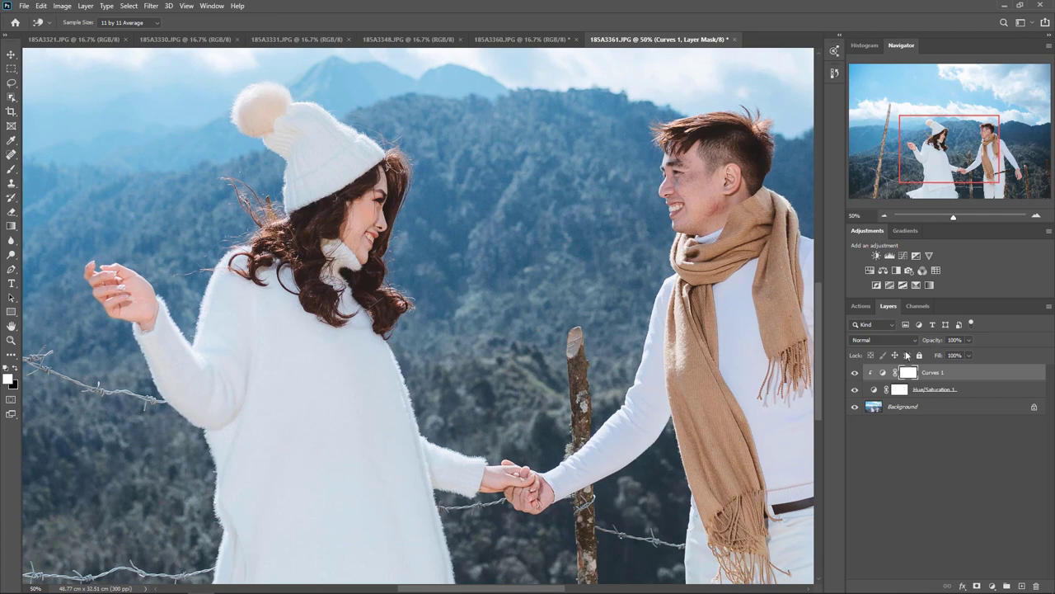
Refine the Curves adjustment with points at Input 58 / Output 70, Input 189 / Output 168 and a midtone point at Input 113 / Output 106
key(ctrl+minus)
key(v)
double_click(885, 376)
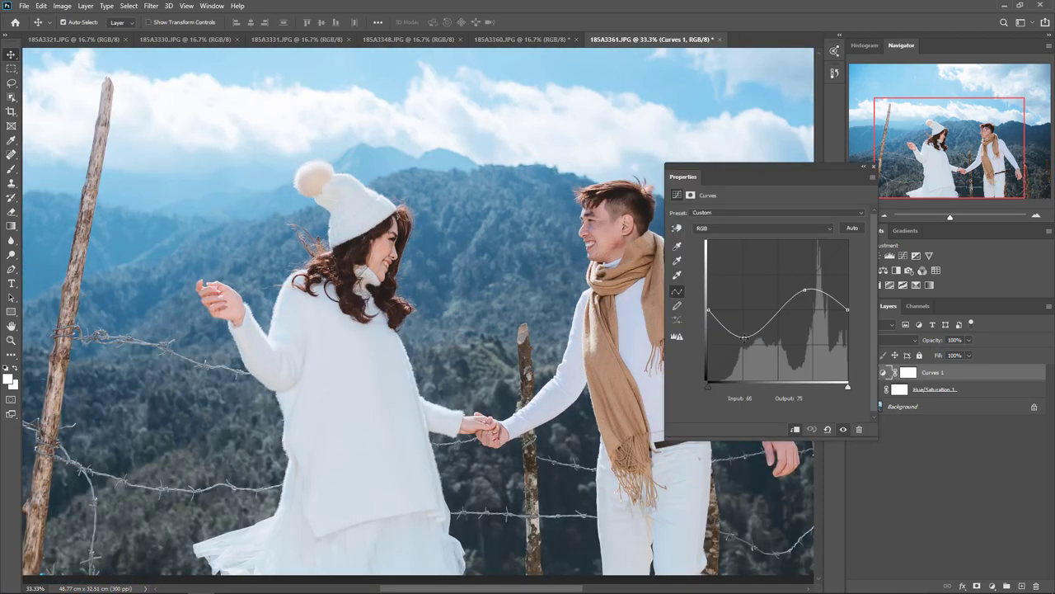
drag(744, 338, 741, 341)
key(ctrl+minus)
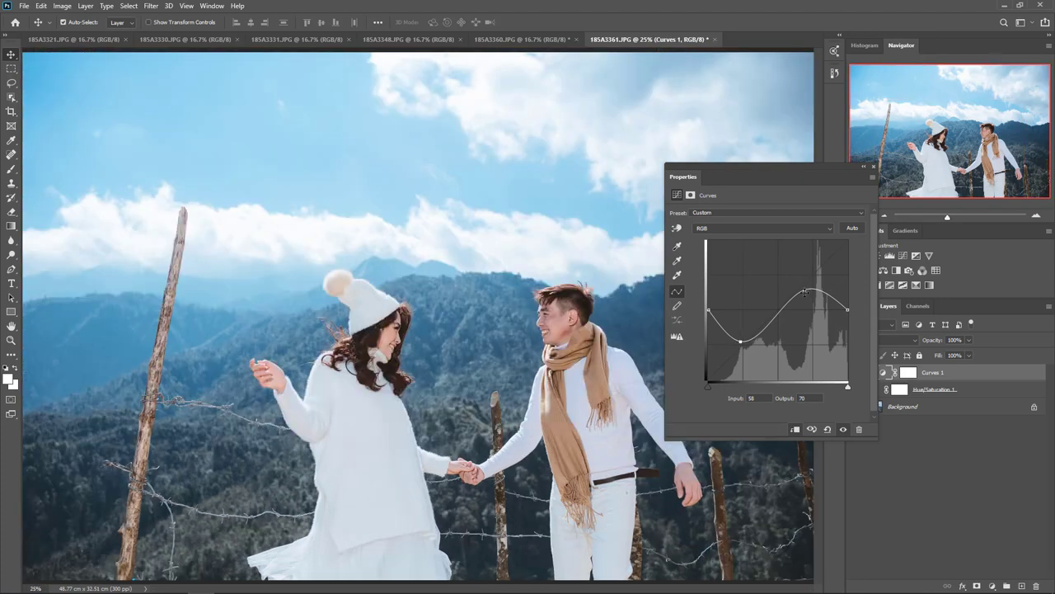
drag(807, 290, 812, 288)
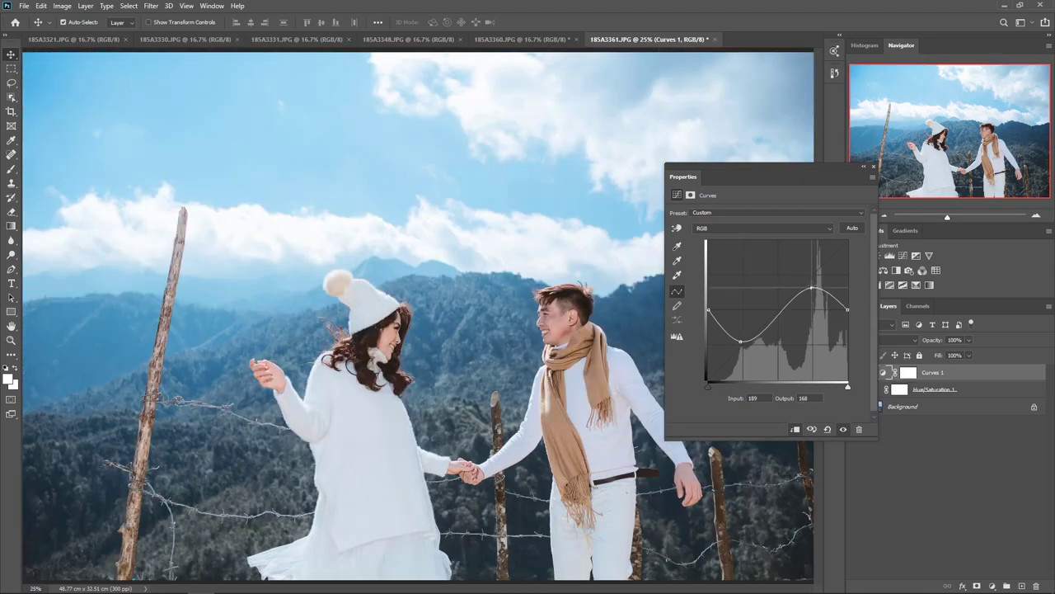
click(776, 325)
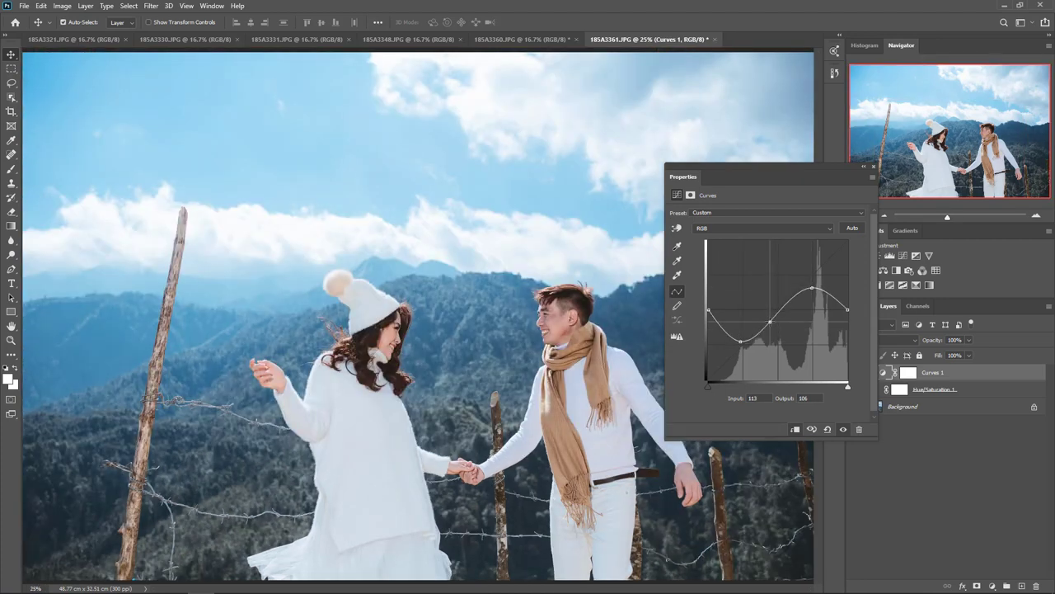
Fine-tune the Curves midtone point to Input 118, Output 112 and shift the shadow point slightly toward the darker tones
drag(777, 325, 774, 322)
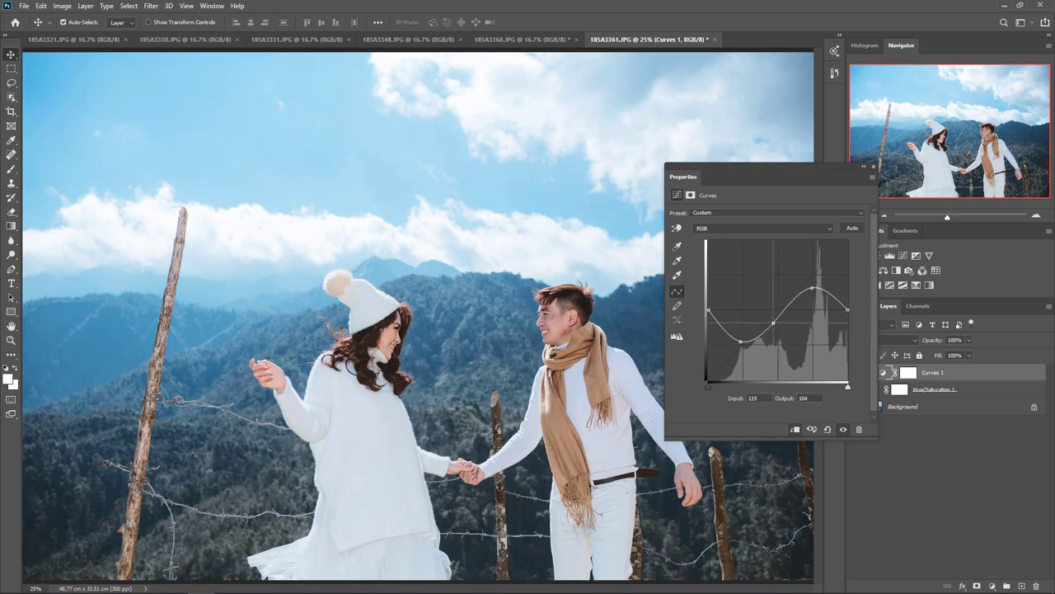
key(ctrl+minus)
key(ctrl+minus)
key(ctrl+0)
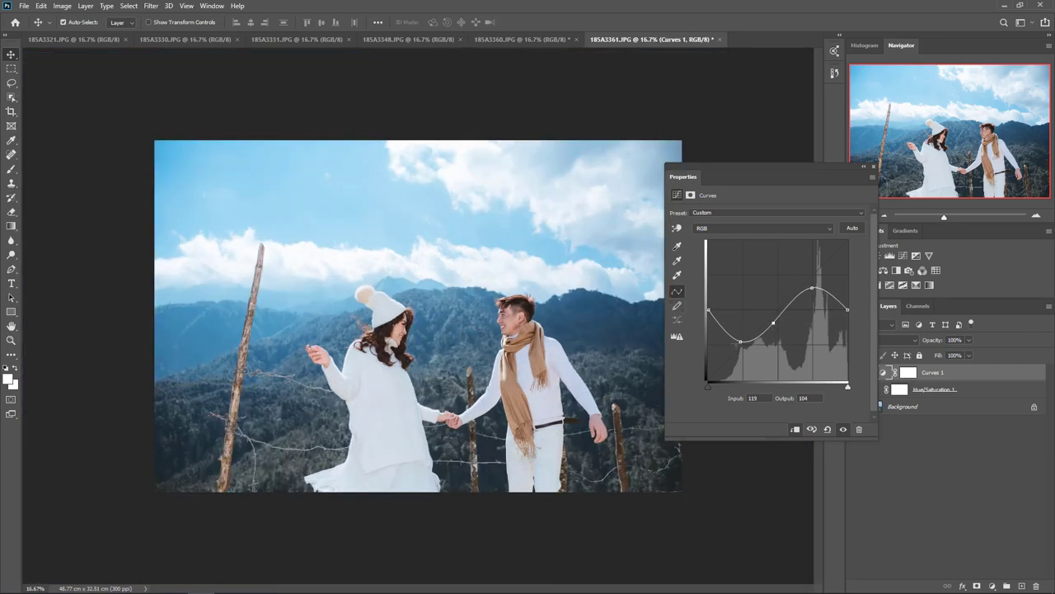
drag(741, 340, 772, 319)
key(ctrl+minus)
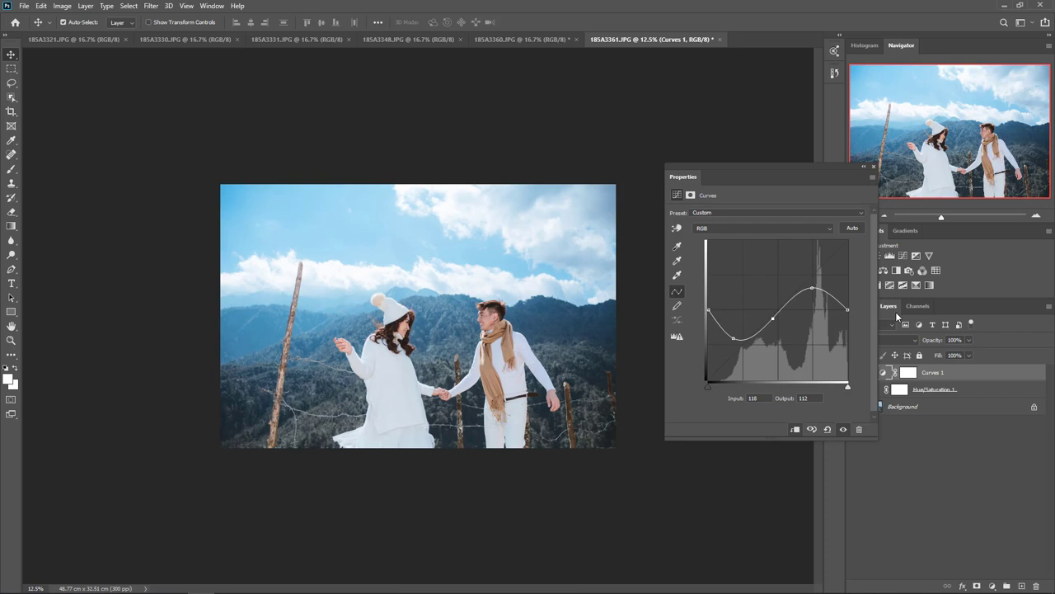
click(874, 168)
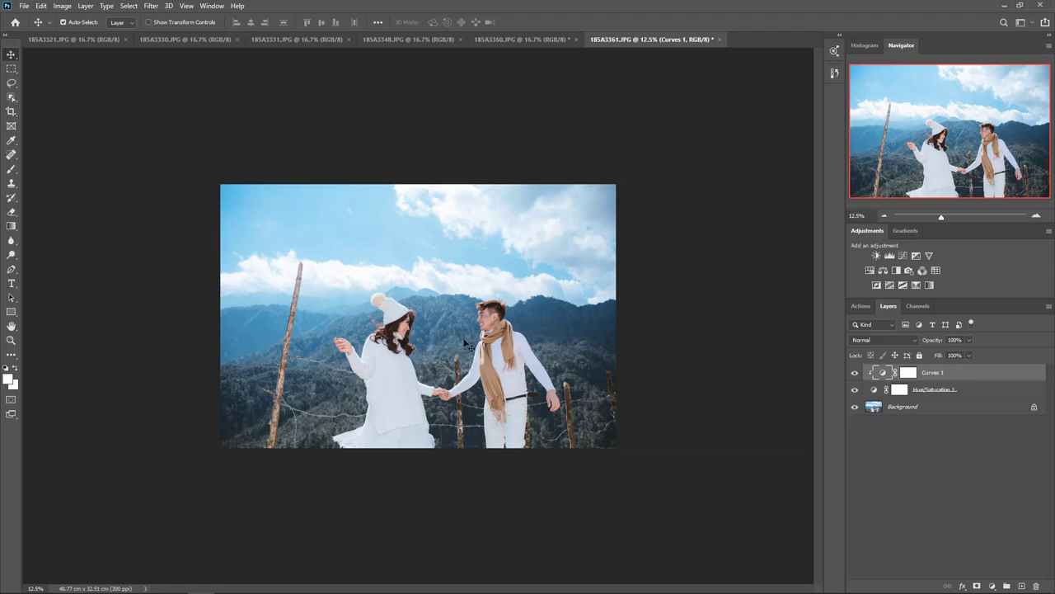
Examine the woman up close and compare the photo with and without the contrast adjustment layers
ctrl+click(350, 310)
drag(350, 310, 467, 310)
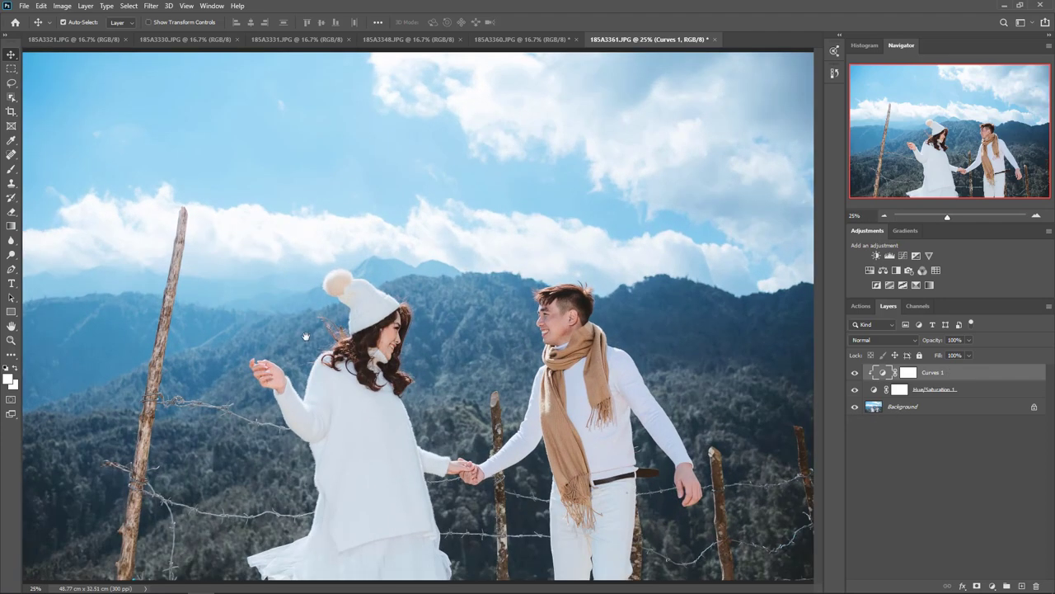
drag(445, 423, 379, 347)
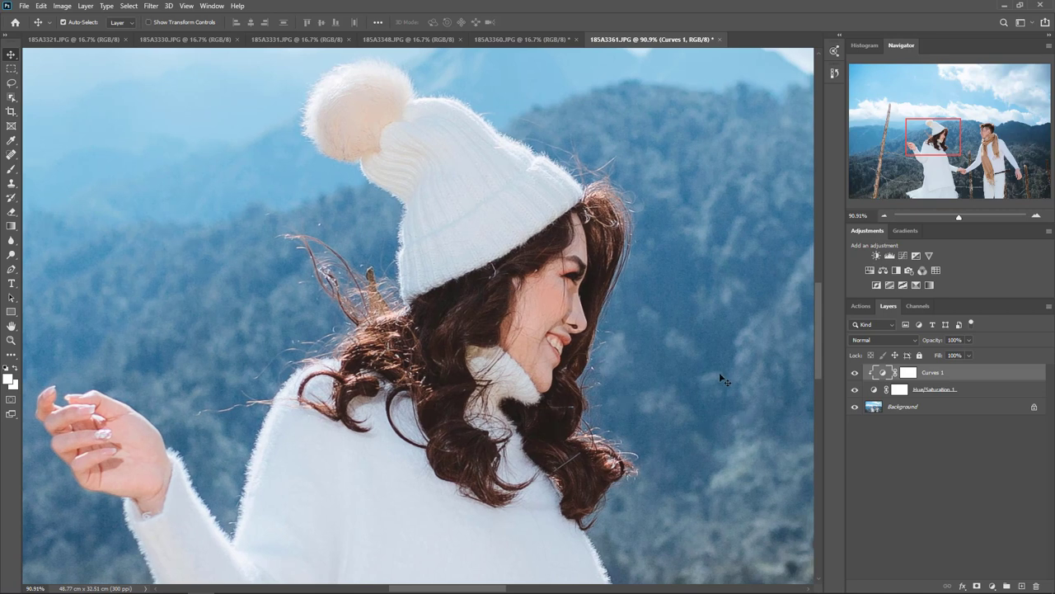
key(ctrl+minus)
drag(472, 298, 511, 270)
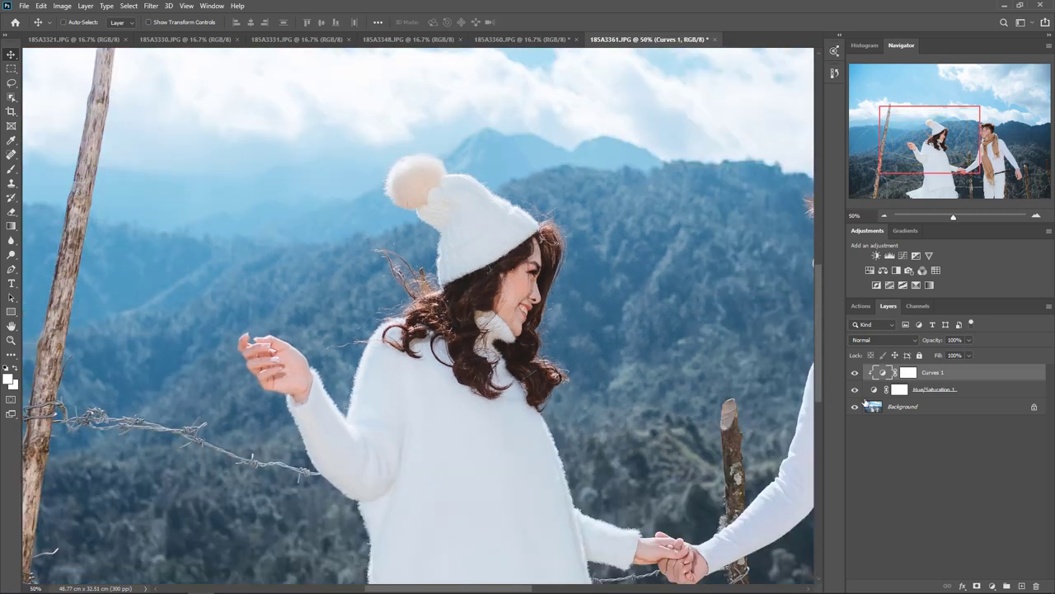
key(ctrl+minus)
alt+click(855, 407)
alt+click(855, 406)
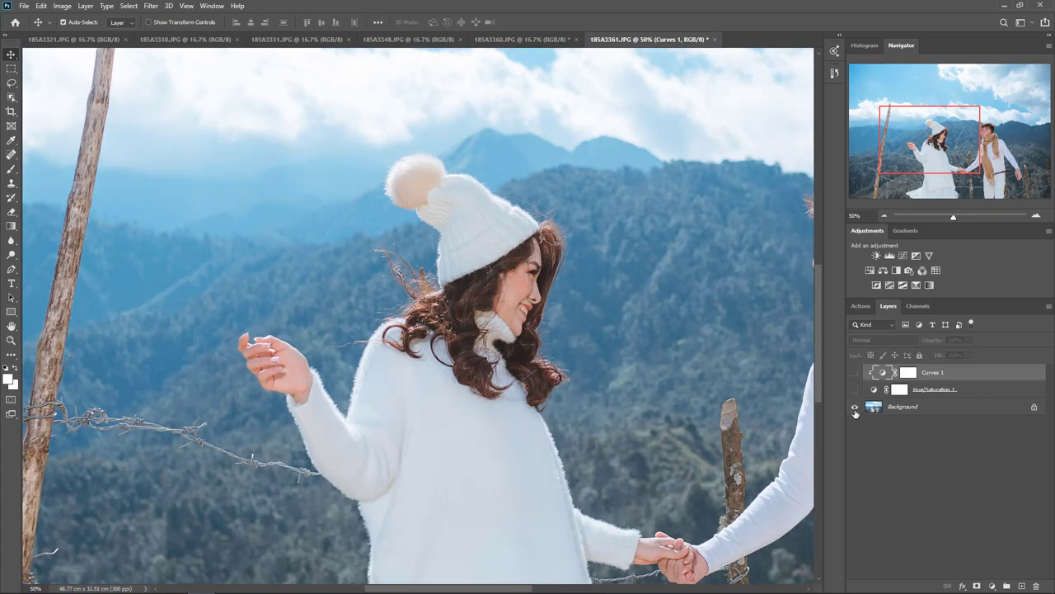
alt+click(855, 407)
alt+click(855, 406)
key(ctrl+minus)
key(ctrl+minus)
key(ctrl+minus)
key(ctrl+minus)
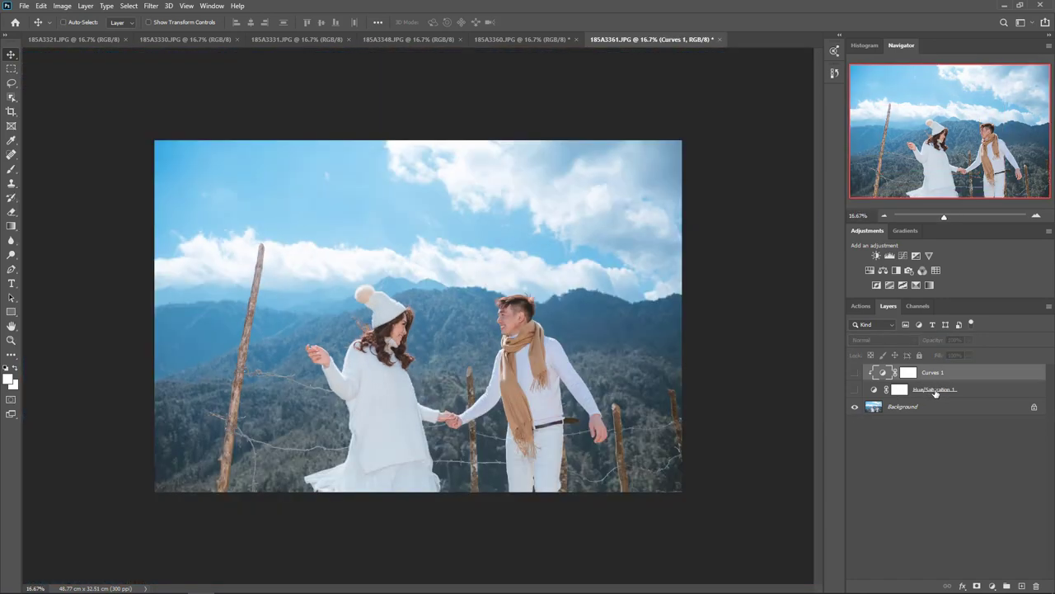
Delete the Hue/Saturation and Curves adjustment layers together, leaving only the Background layer
click(935, 392)
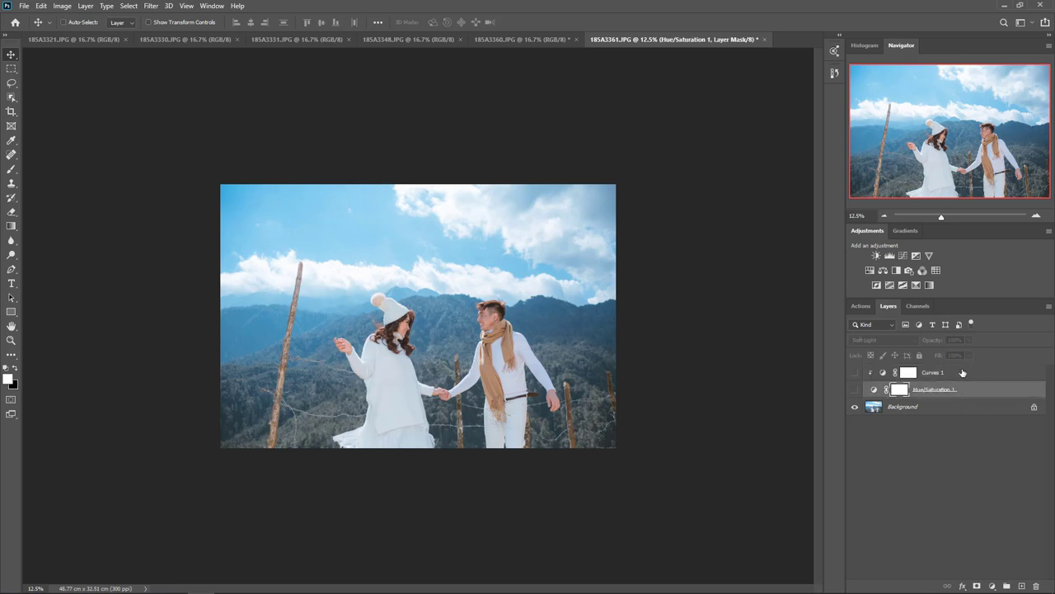
shift+click(962, 372)
drag(993, 376, 1038, 586)
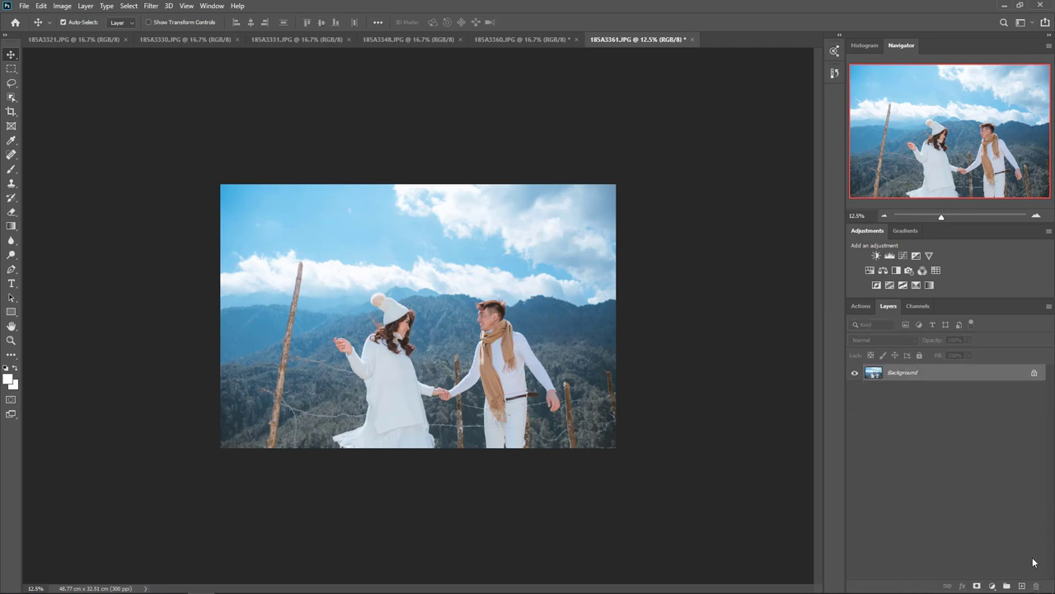
Duplicate the Background layer as Background copy and desaturate the copy
right_click(940, 377)
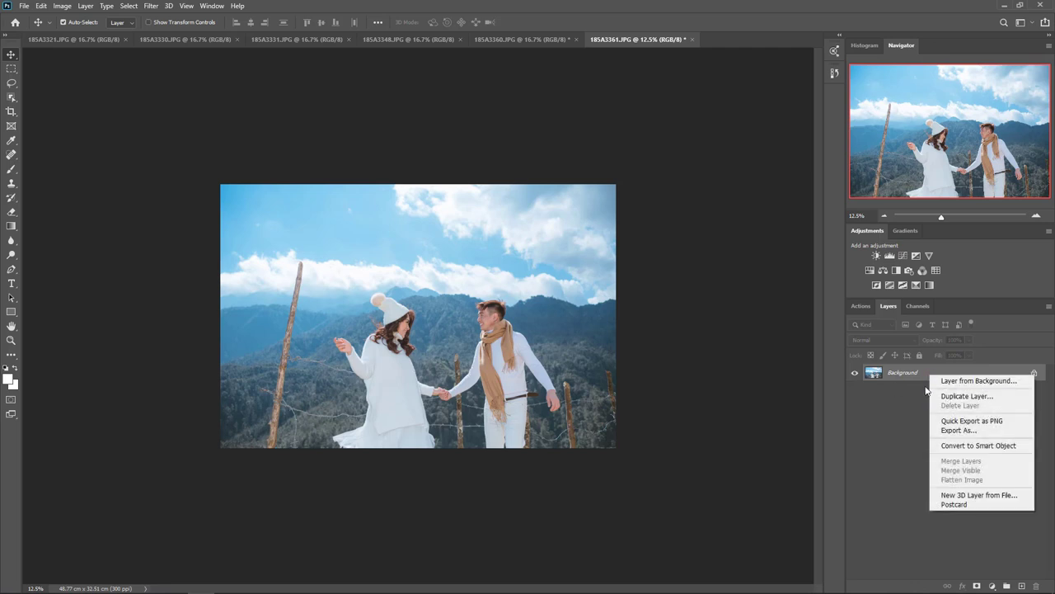
click(966, 397)
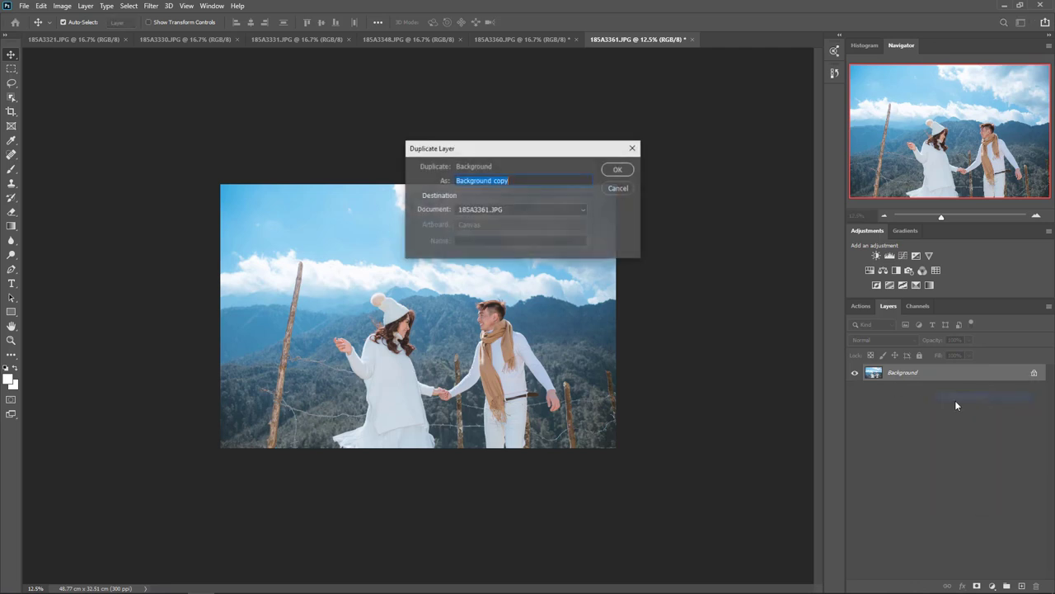
click(618, 170)
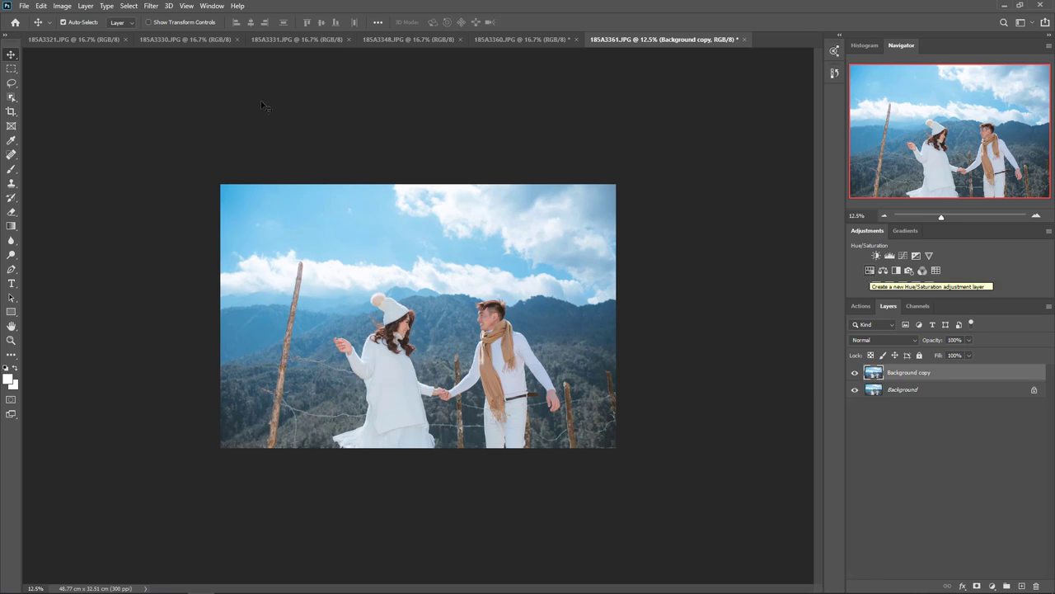
click(62, 6)
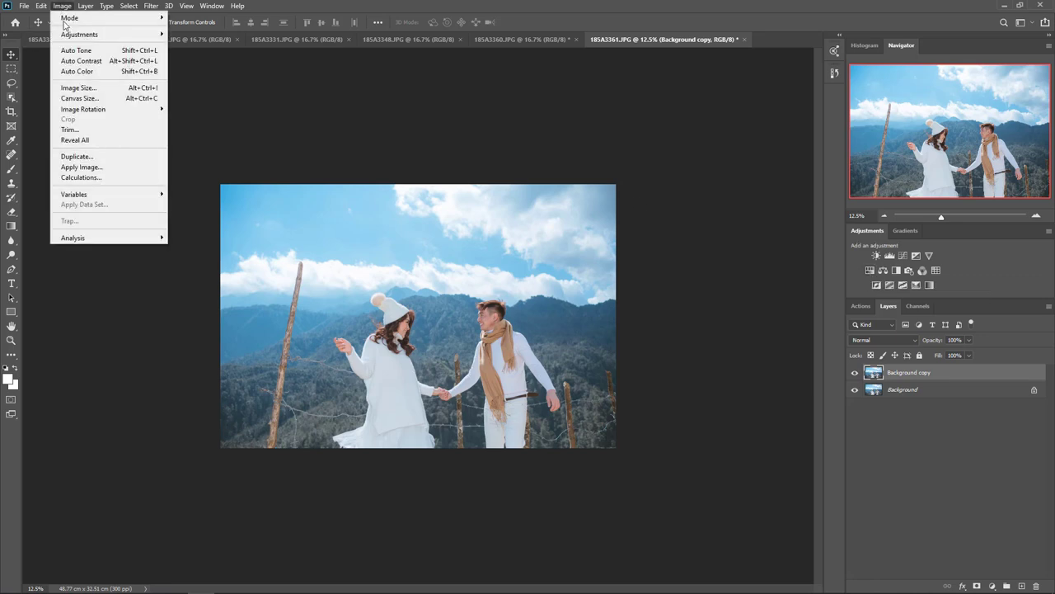
mouse_move(102, 38)
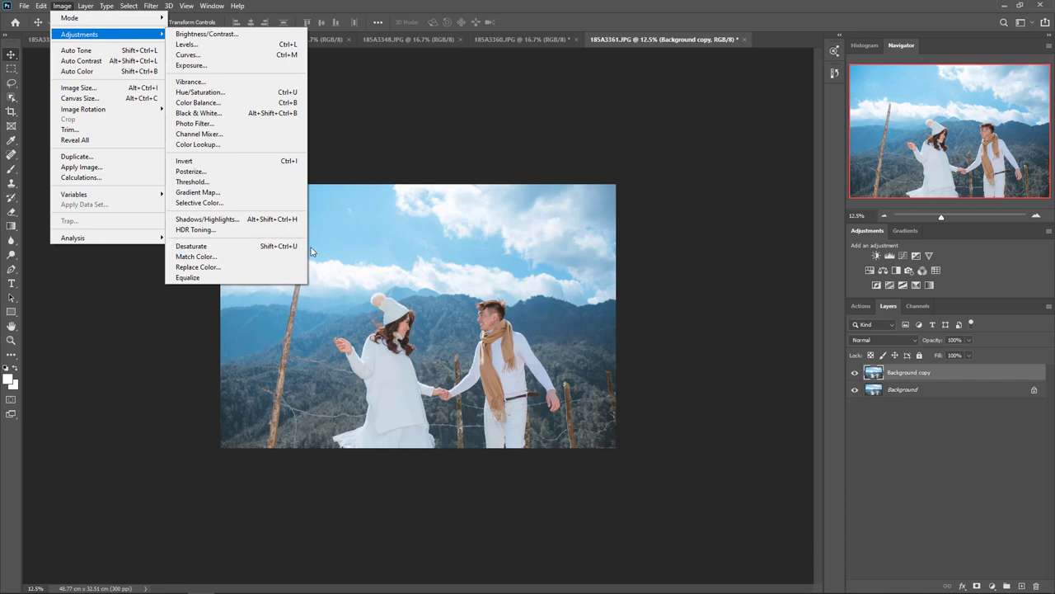
click(213, 252)
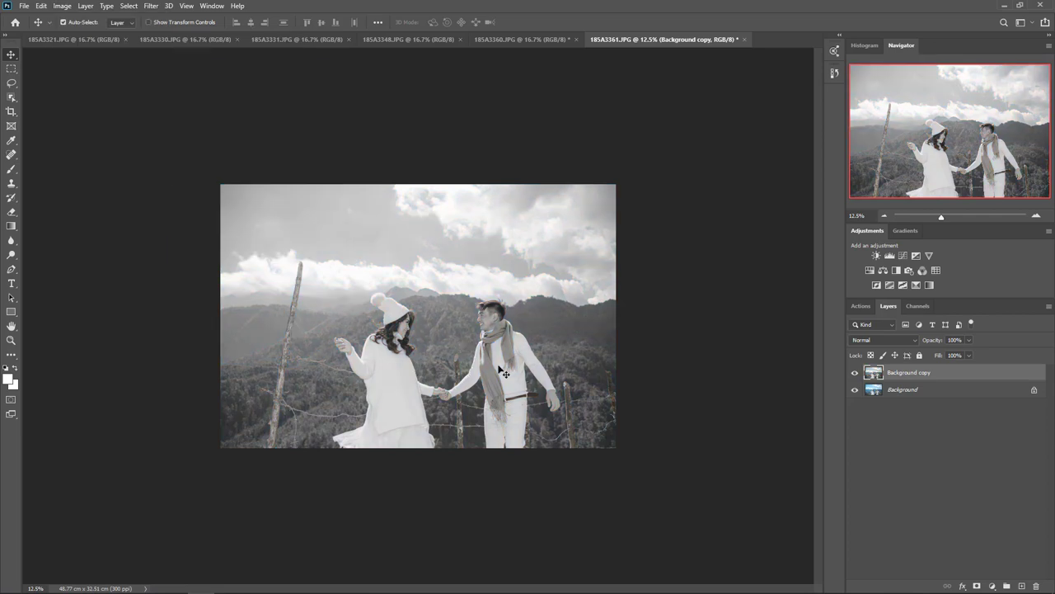
scroll(503, 371, up, 3)
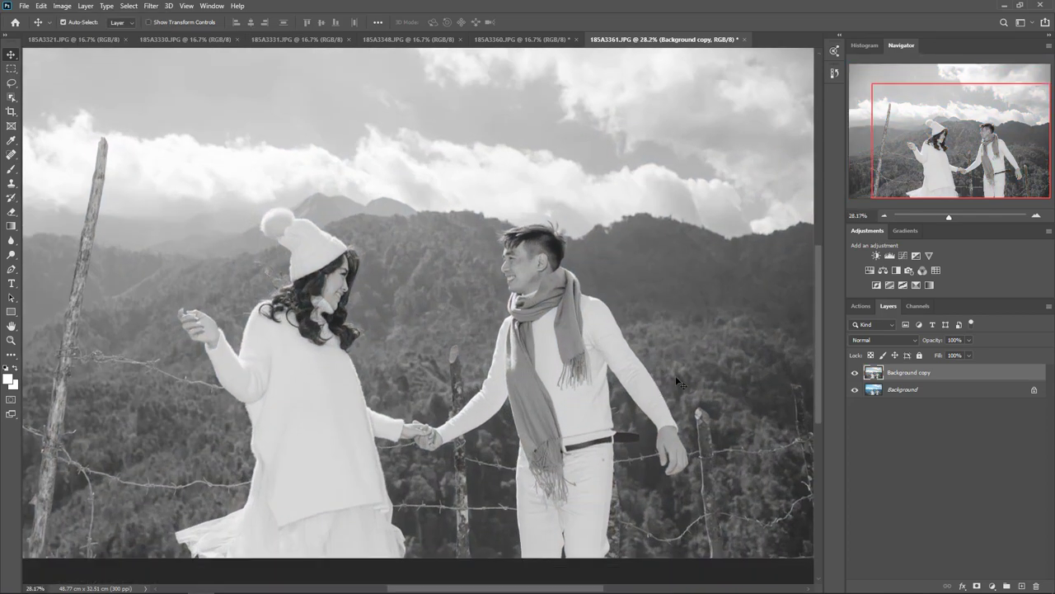
scroll(813, 390, down, 1)
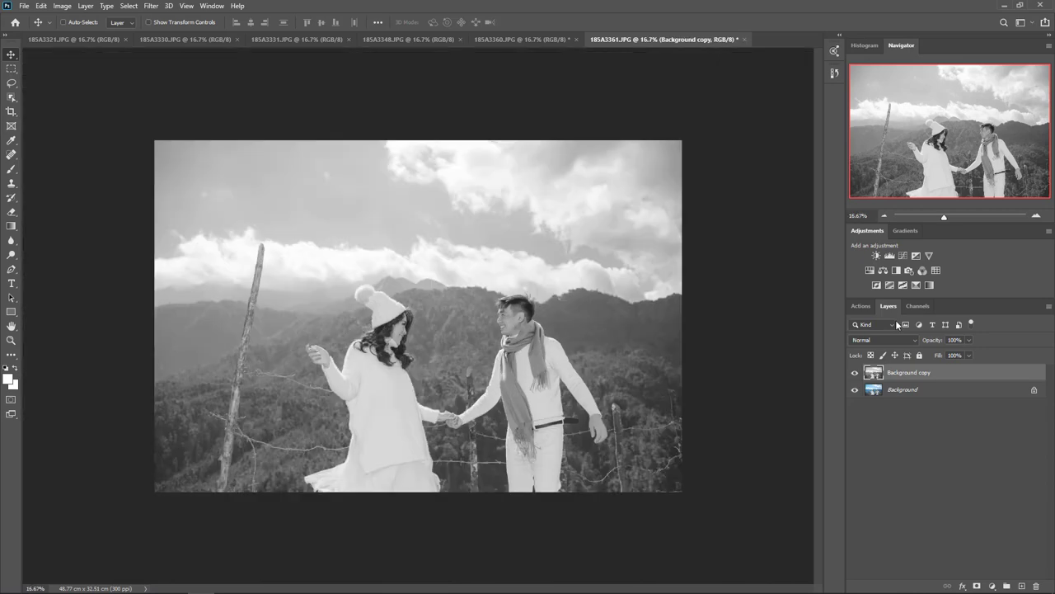
Add a Curves adjustment clipped to Background copy and flatten it to grey with white output 128 and black output 127
click(904, 260)
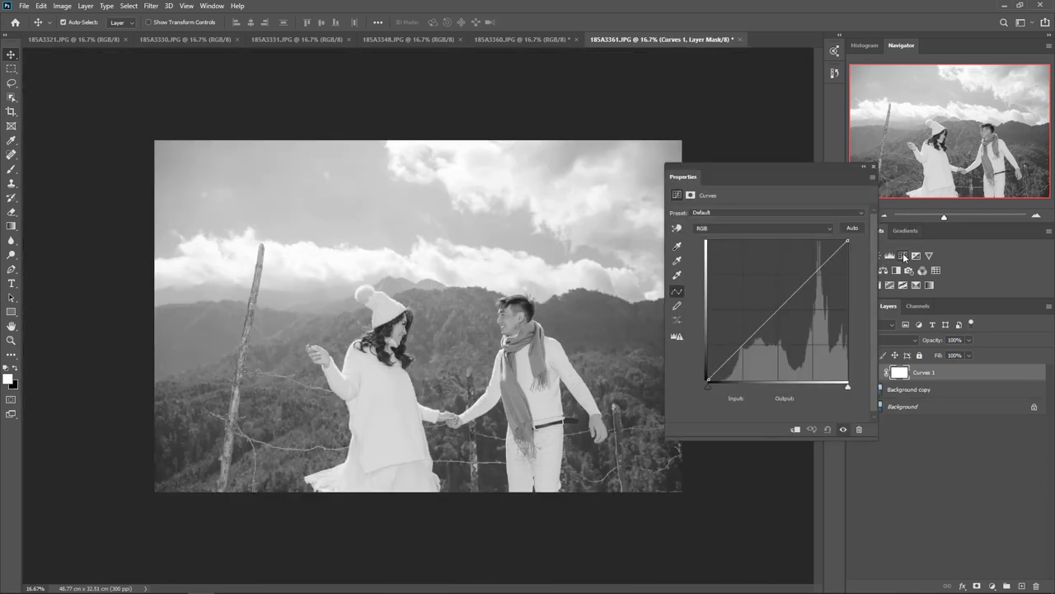
click(797, 430)
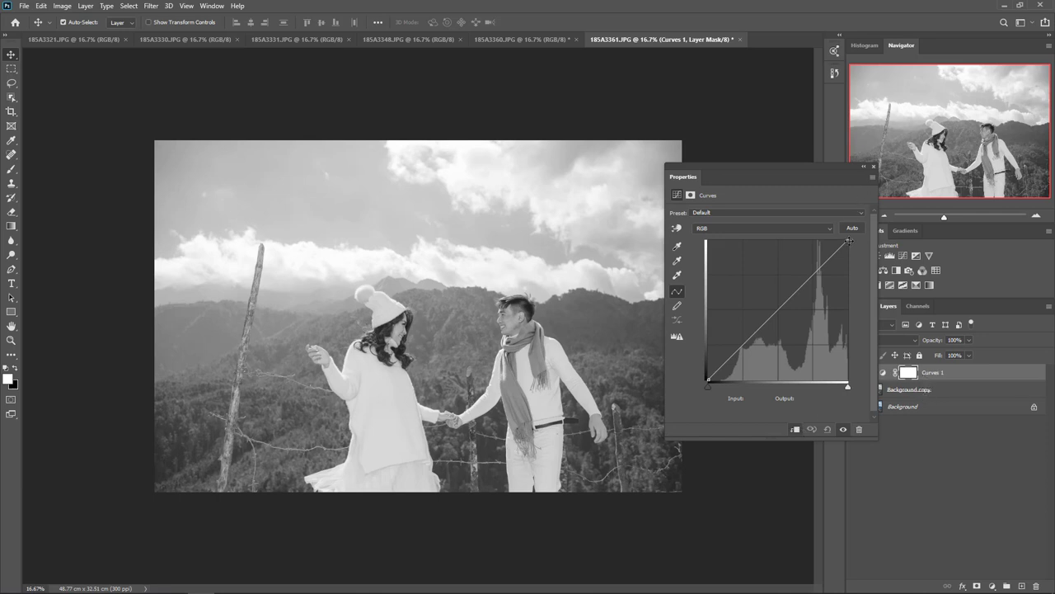
drag(849, 240, 867, 309)
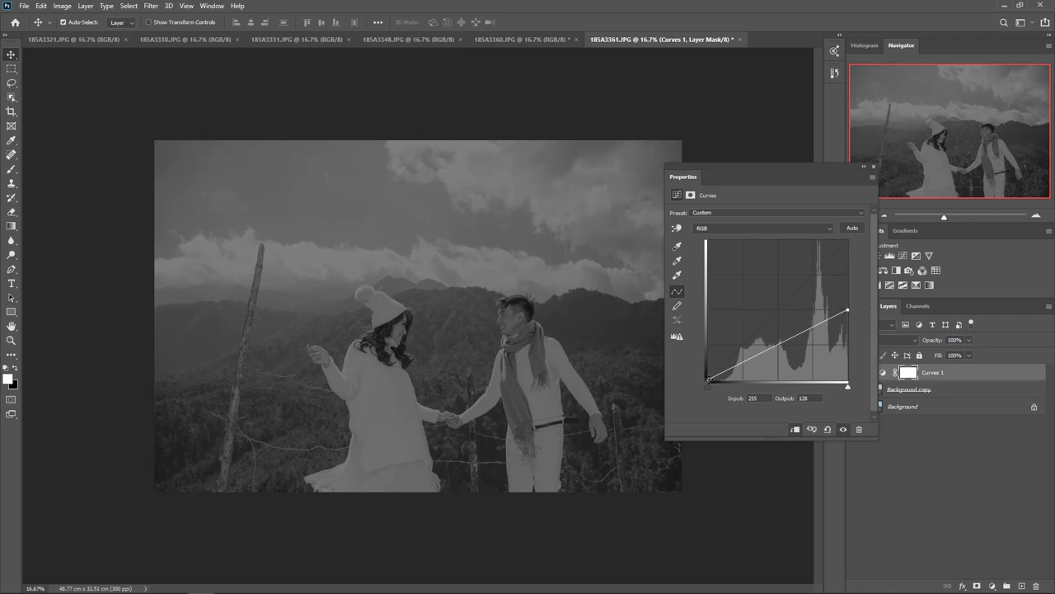
drag(708, 380, 709, 309)
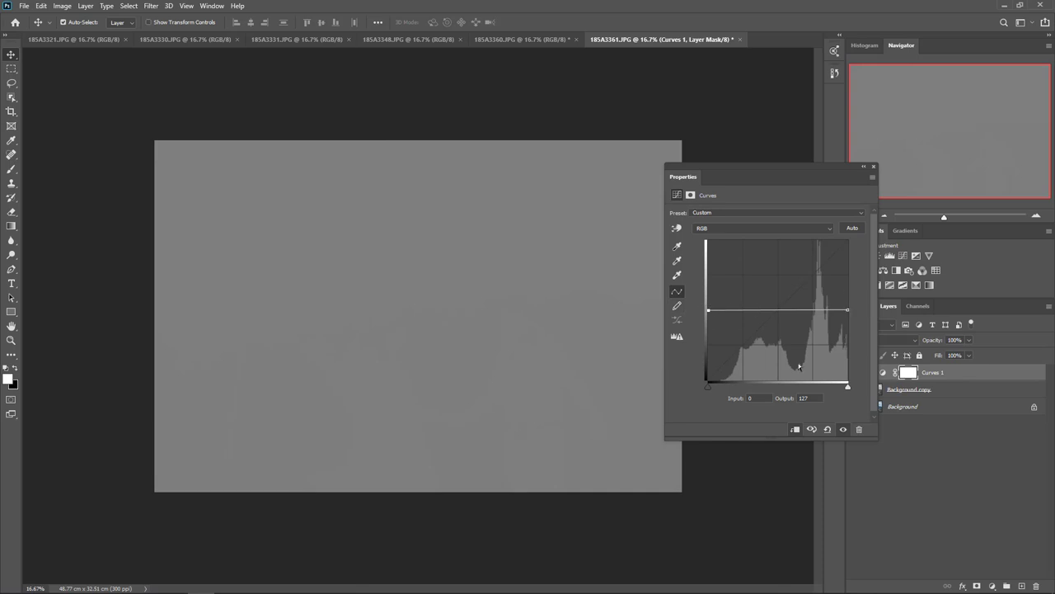
click(874, 166)
Set the Background copy layer's blend mode to Soft Light
click(899, 392)
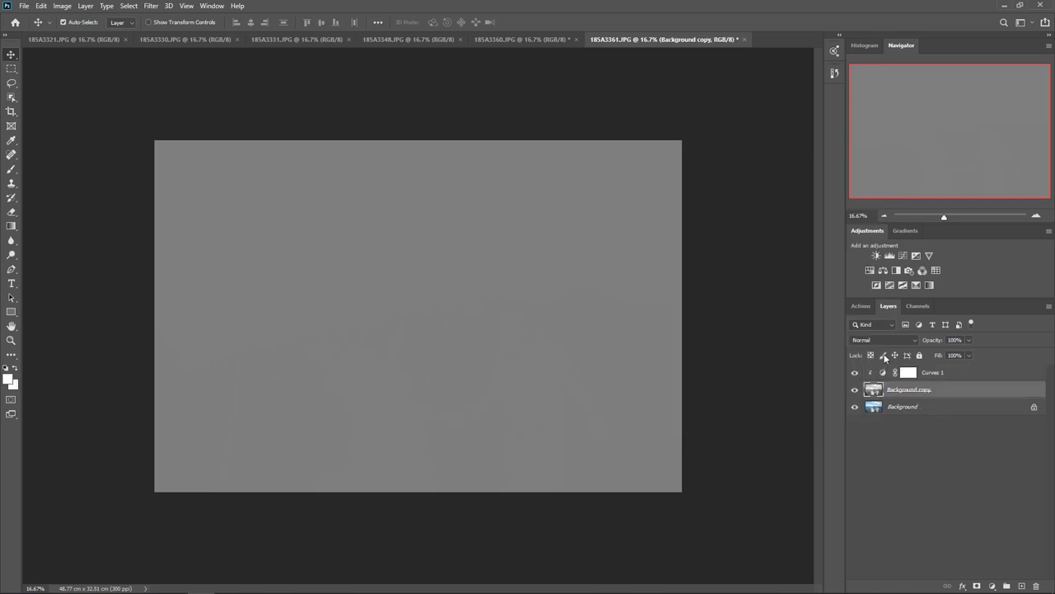
click(887, 341)
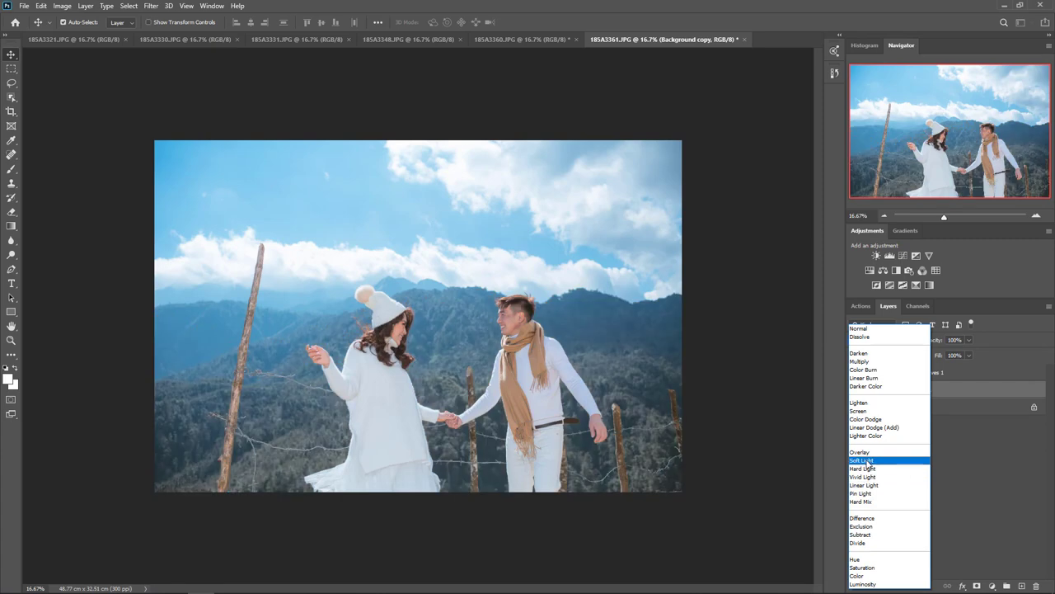
click(866, 464)
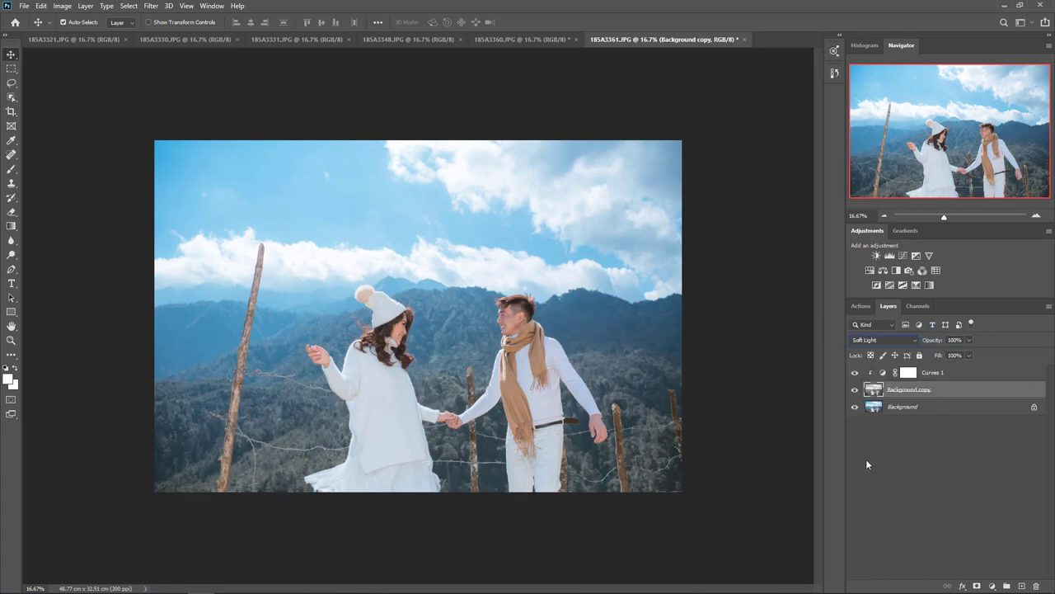
Compare the photo with Background copy hidden and shown, both in full view and at 100% on the woman
click(855, 391)
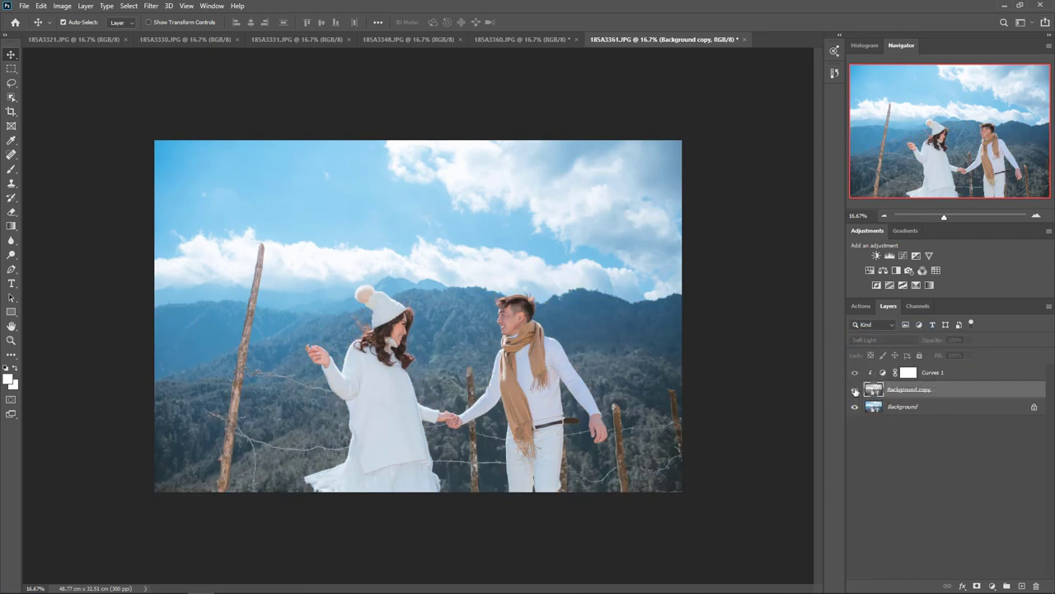
click(855, 391)
key(ctrl+1)
click(855, 390)
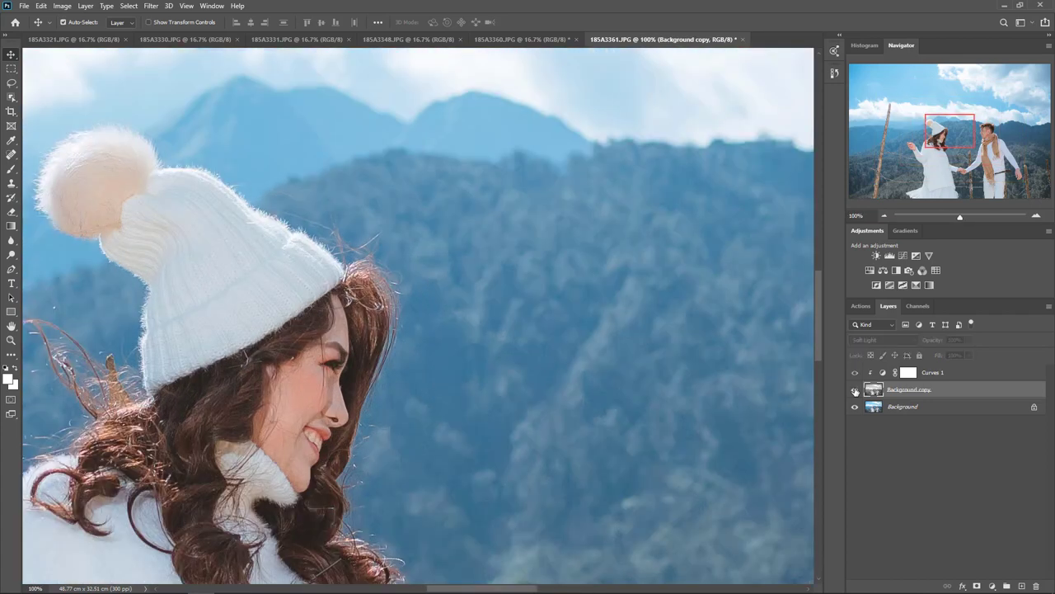
click(855, 391)
key(ctrl+minus)
key(ctrl+minus)
key(ctrl+minus)
key(ctrl+minus)
key(ctrl+minus)
Shape the clipped Curves layer into a gentle S-curve with a raised highlight point and a shadow point near Input 55, Output 86
double_click(907, 372)
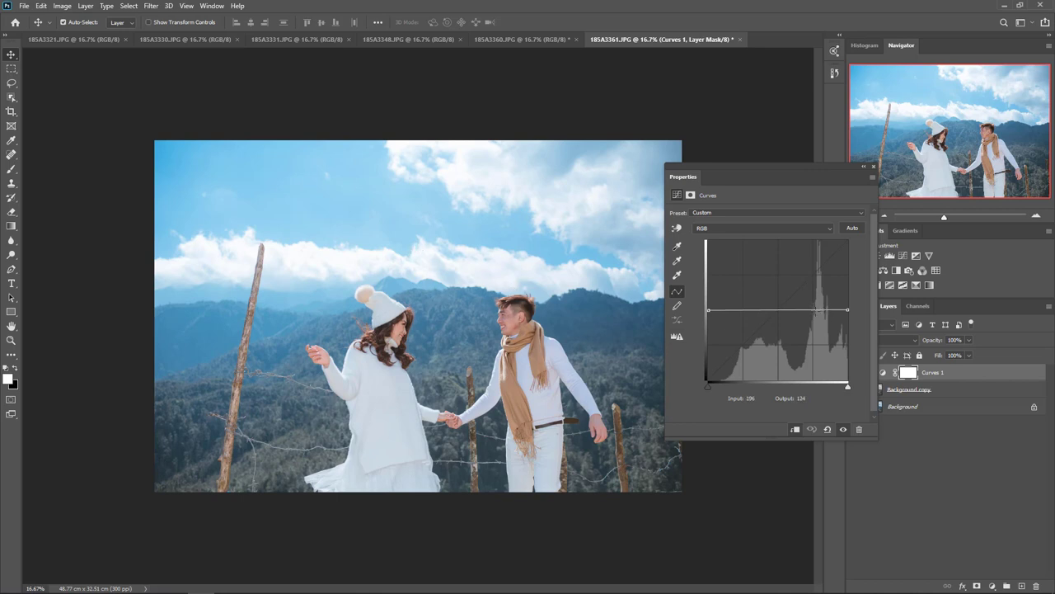
drag(815, 314, 816, 303)
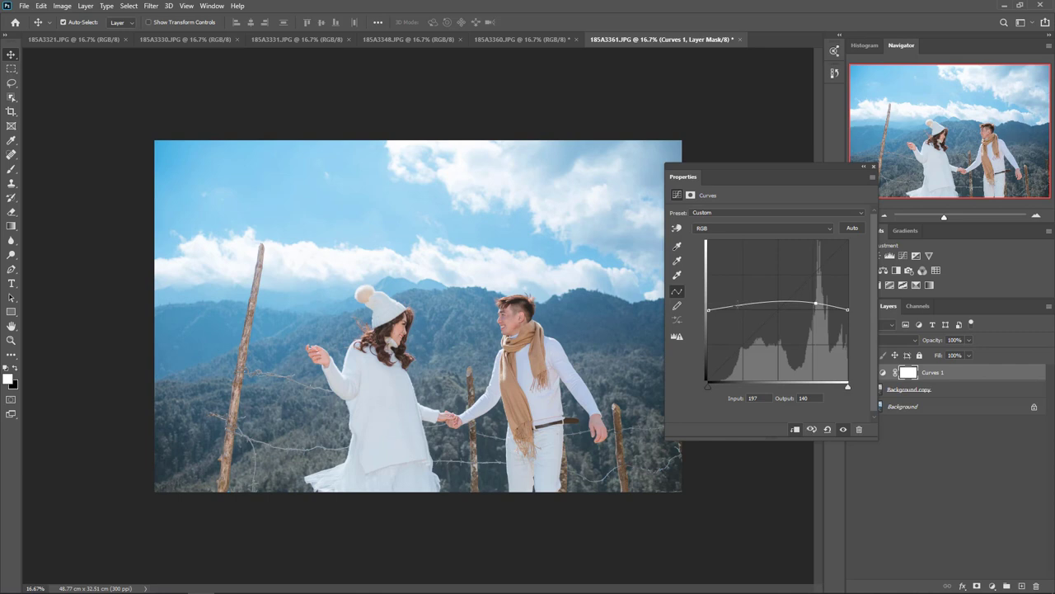
drag(738, 307, 737, 315)
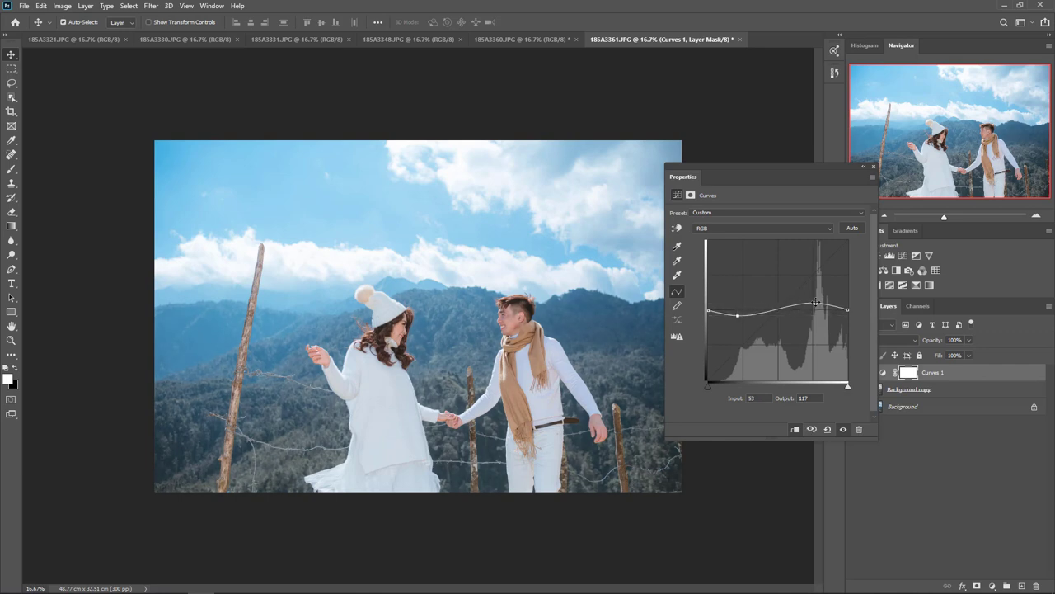
drag(815, 304, 815, 300)
drag(738, 315, 738, 331)
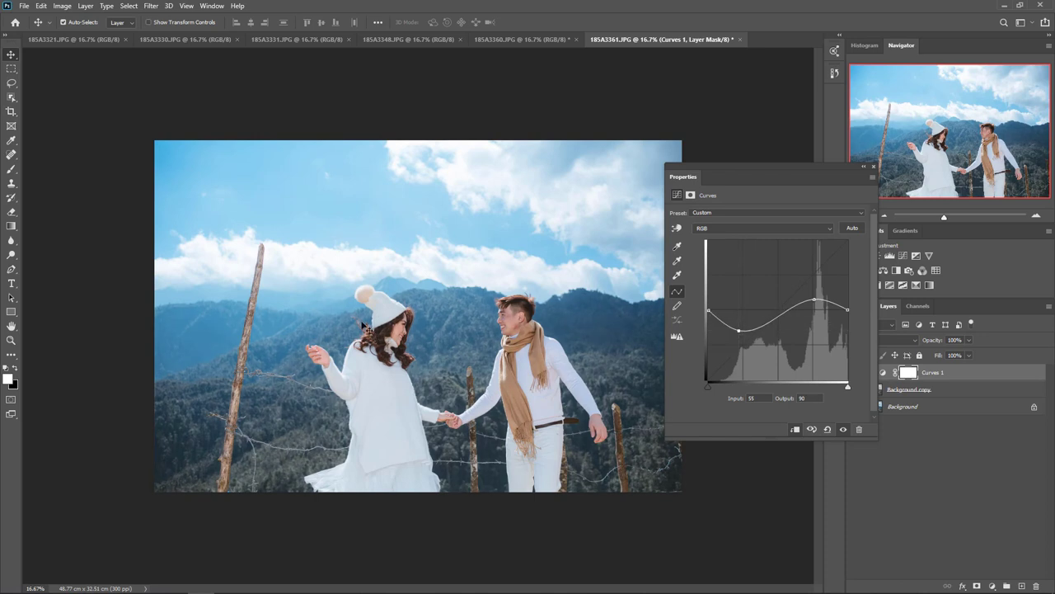
drag(815, 299, 814, 302)
drag(740, 332, 738, 333)
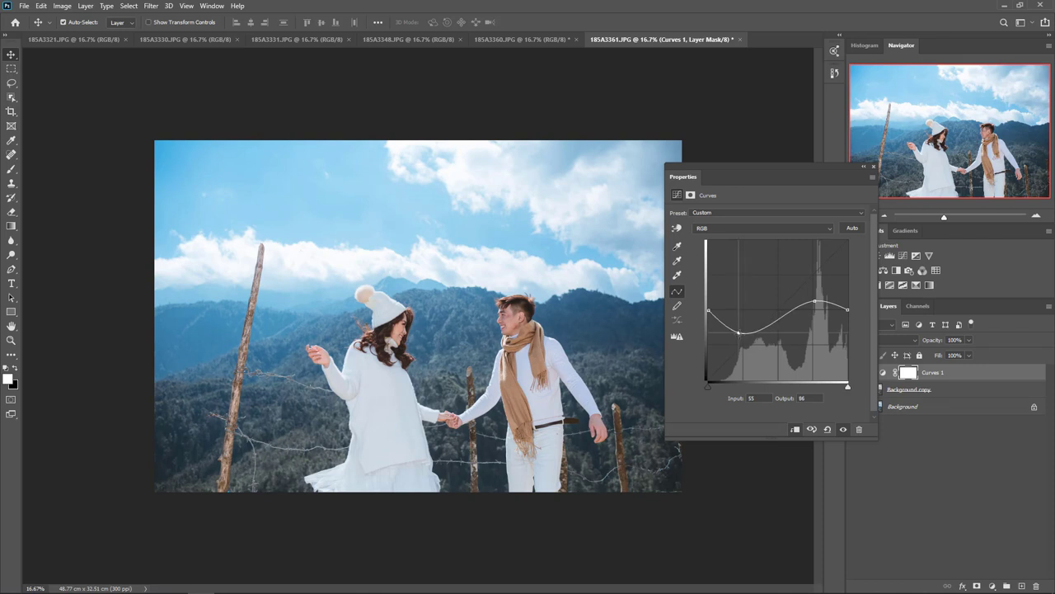
click(874, 167)
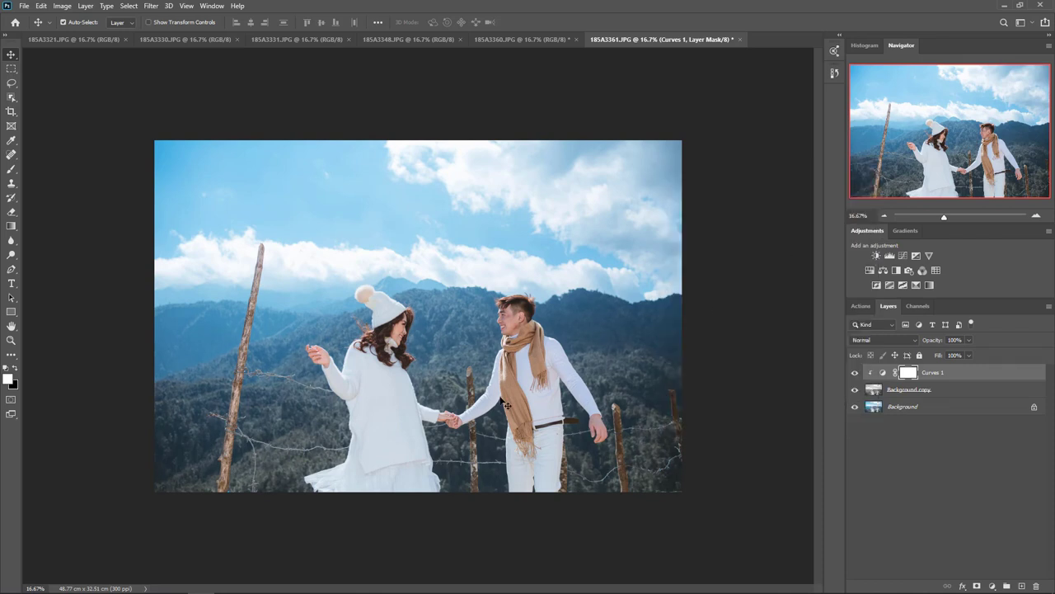
Compare the photo with and without the new contrast layers and inspect the couple at 50% zoom
click(855, 407)
click(855, 407)
click(855, 406)
click(855, 407)
scroll(637, 419, up, 3)
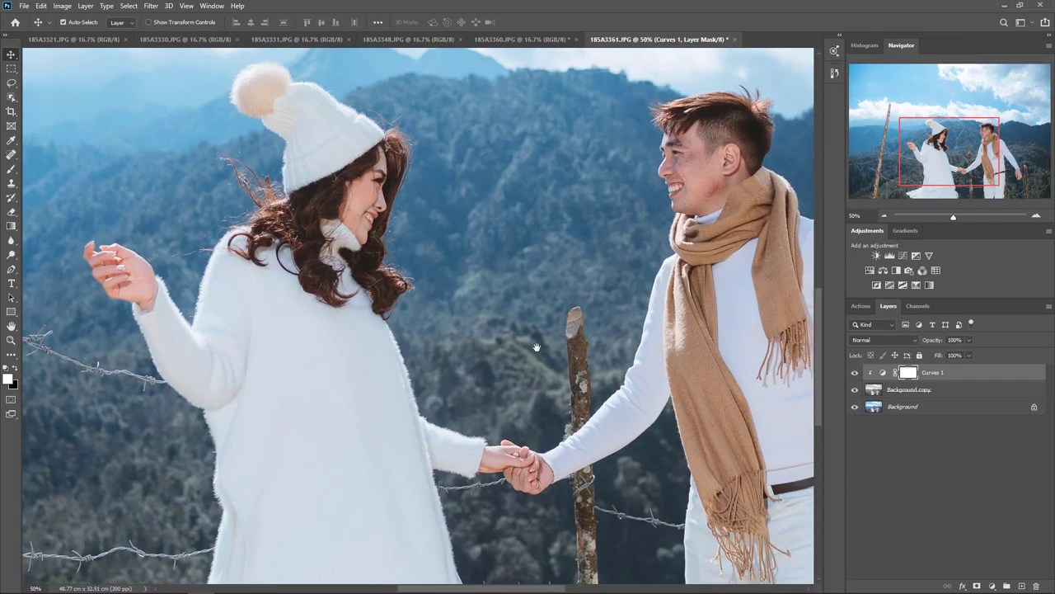
Inspect the current photo up close, switch to the 185A3321.JPG photo, and examine the couple there
scroll(537, 347, up, 5)
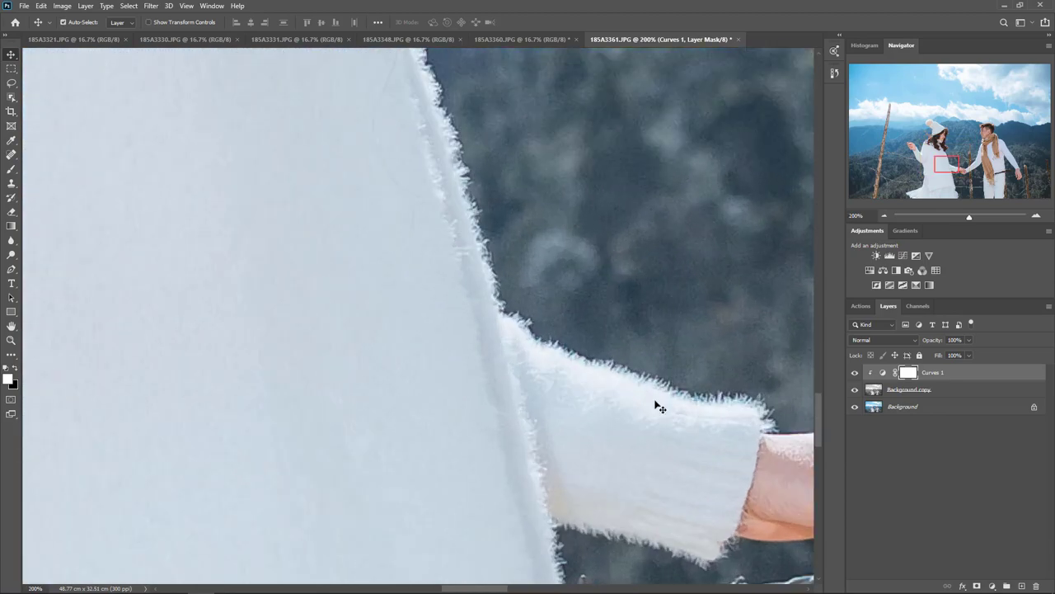
scroll(737, 385, down, 7)
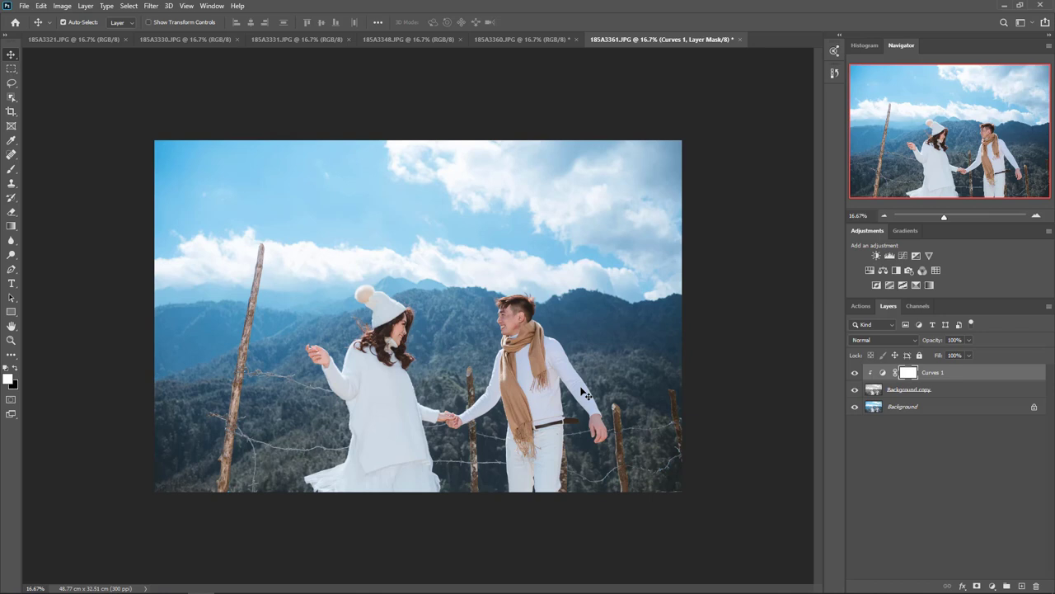
click(74, 38)
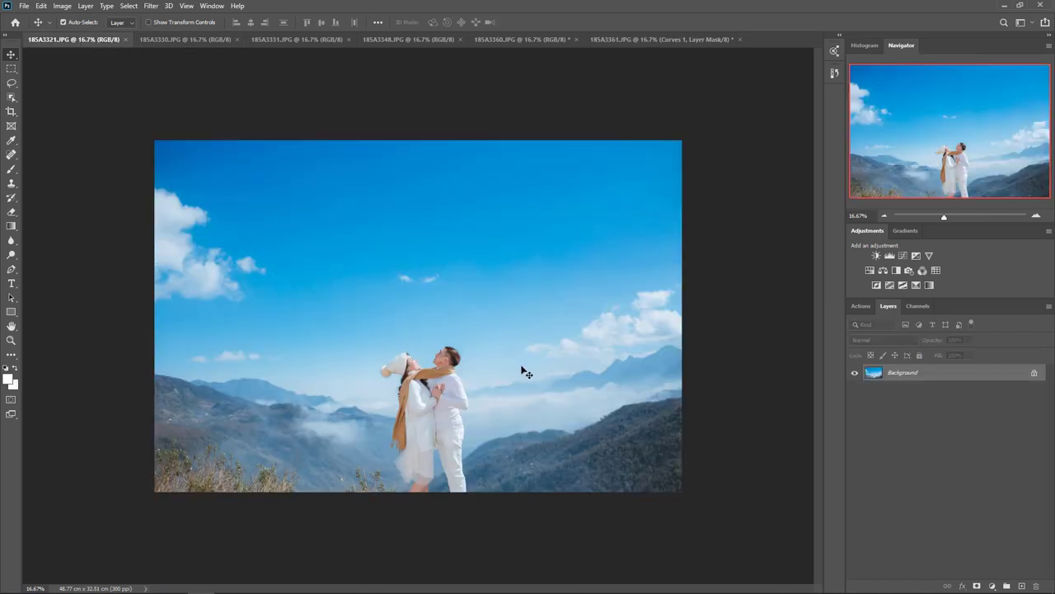
scroll(529, 443, up, 1)
scroll(528, 443, up, 4)
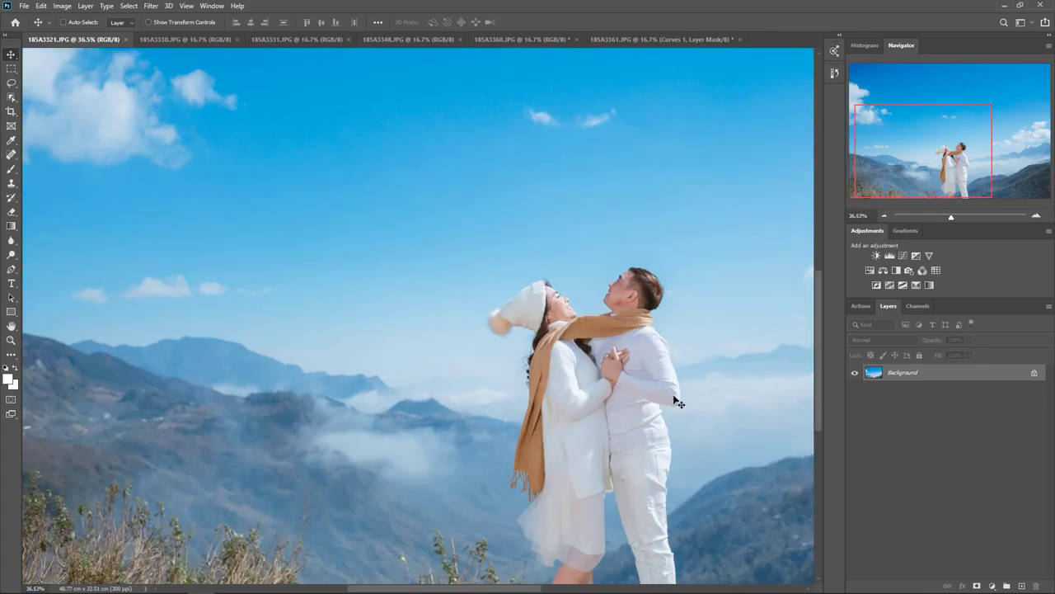
scroll(676, 401, down, 5)
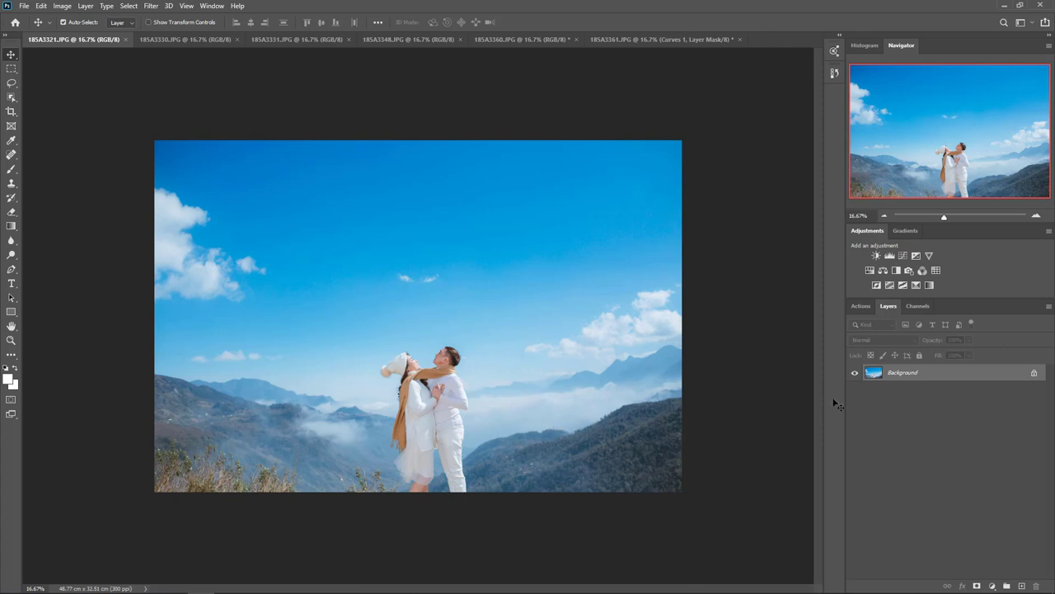
Duplicate the Background layer and desaturate the copy
right_click(931, 372)
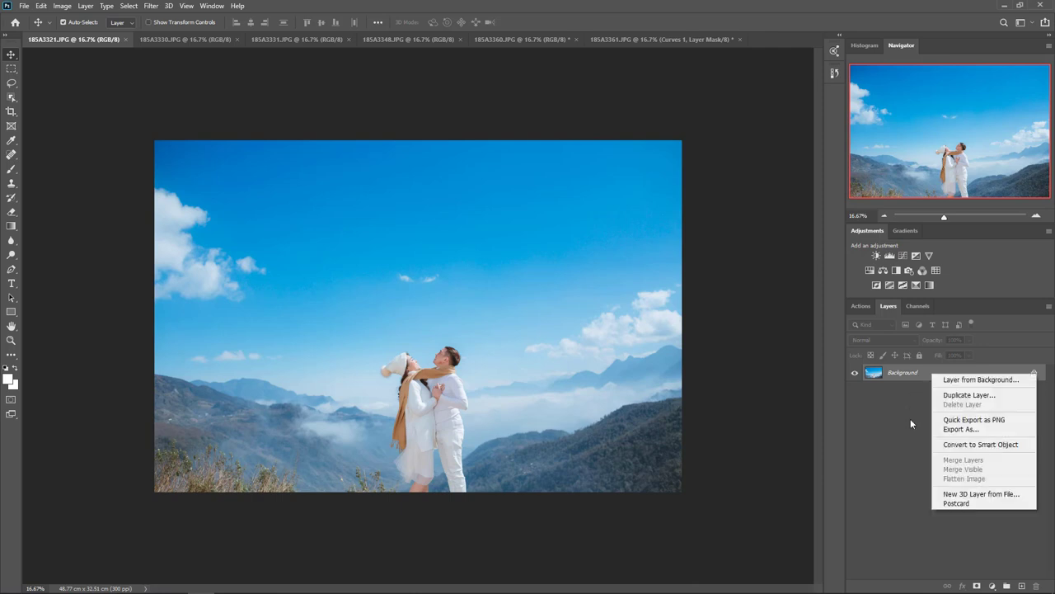
click(966, 395)
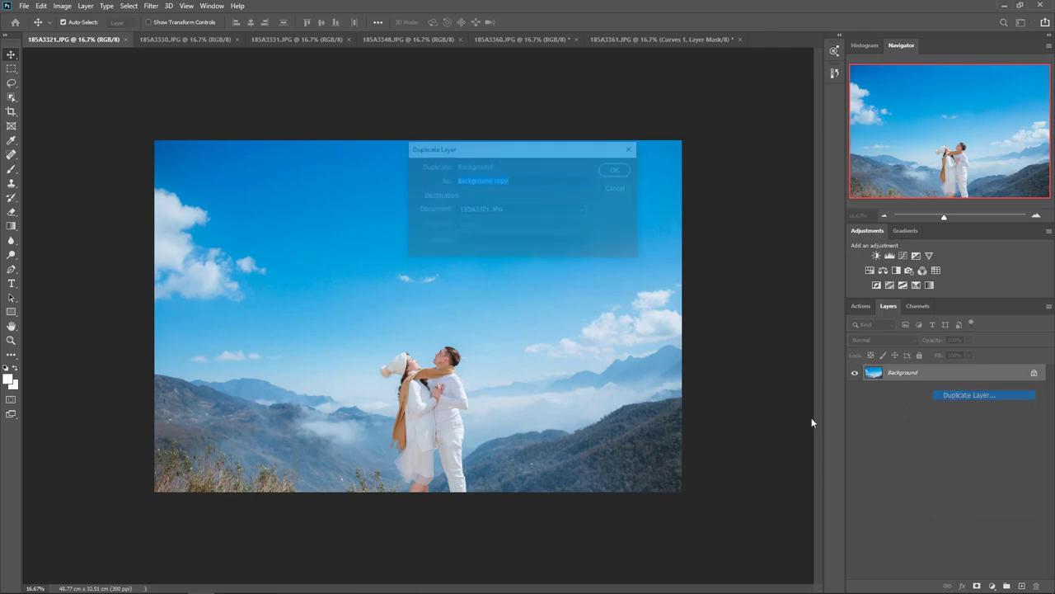
click(620, 171)
click(63, 7)
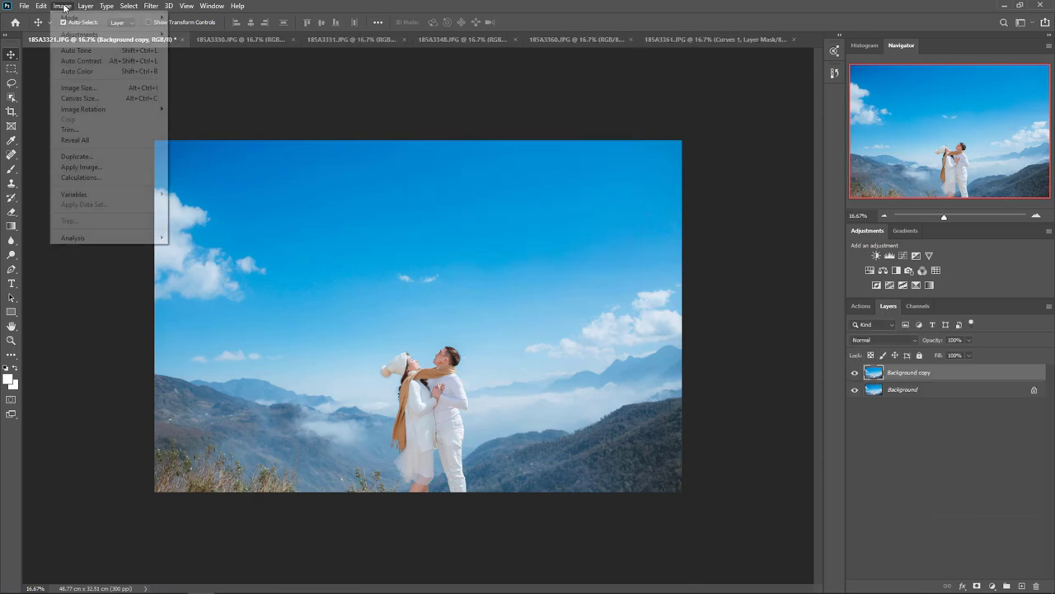
mouse_move(82, 34)
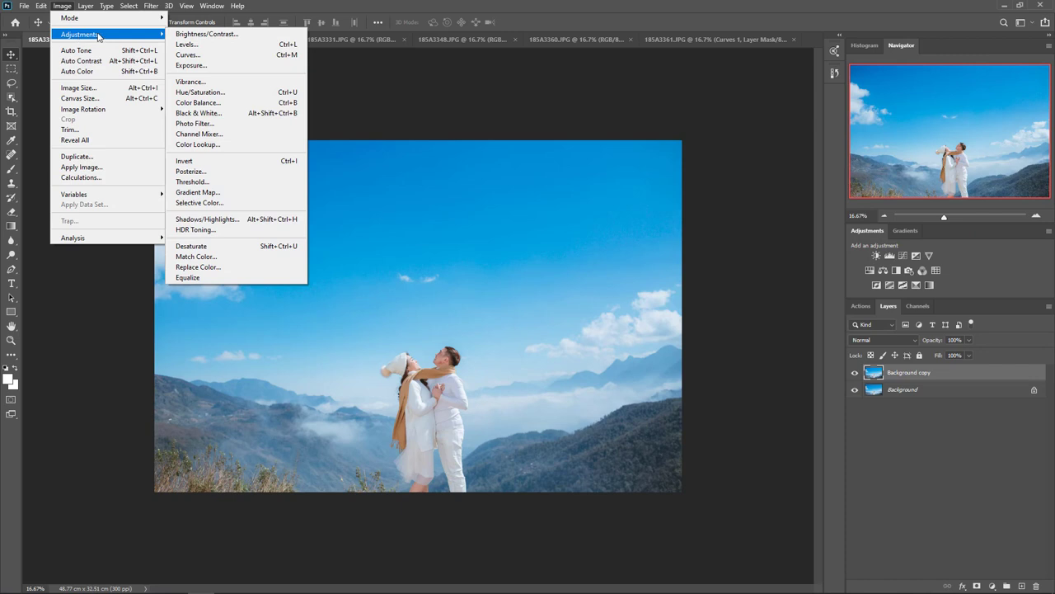
click(213, 251)
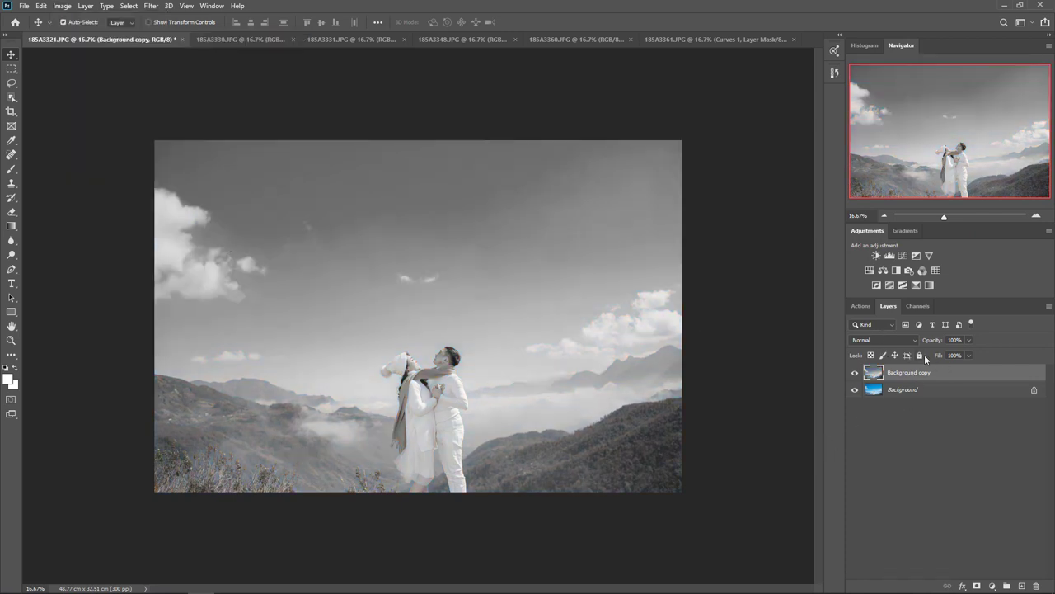
Add a Curves layer clipped to Background copy and flatten its curve to mid-gray, with the black point at Output 126
click(904, 255)
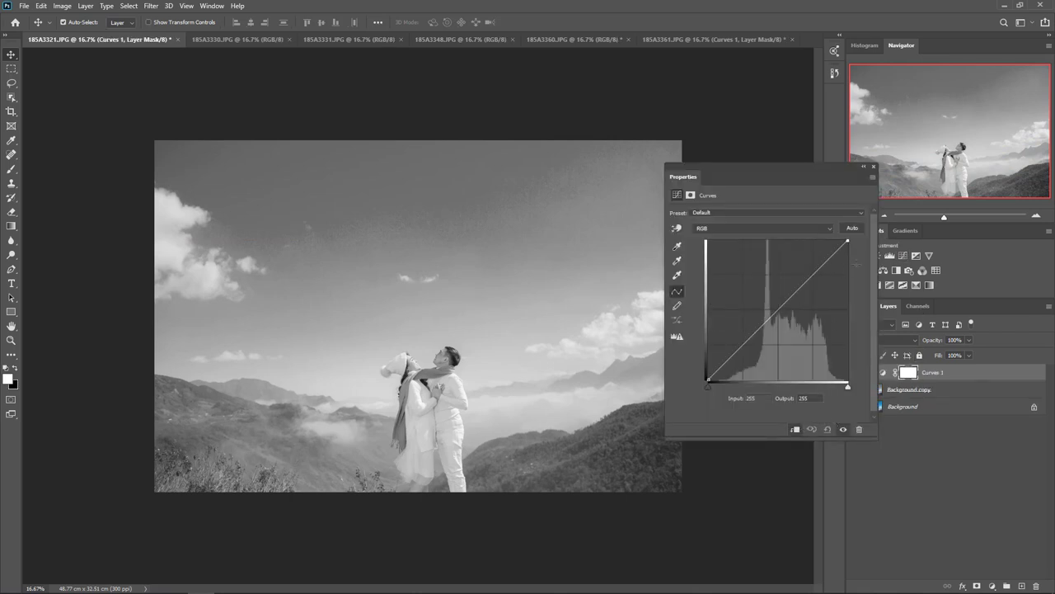
drag(848, 242, 865, 309)
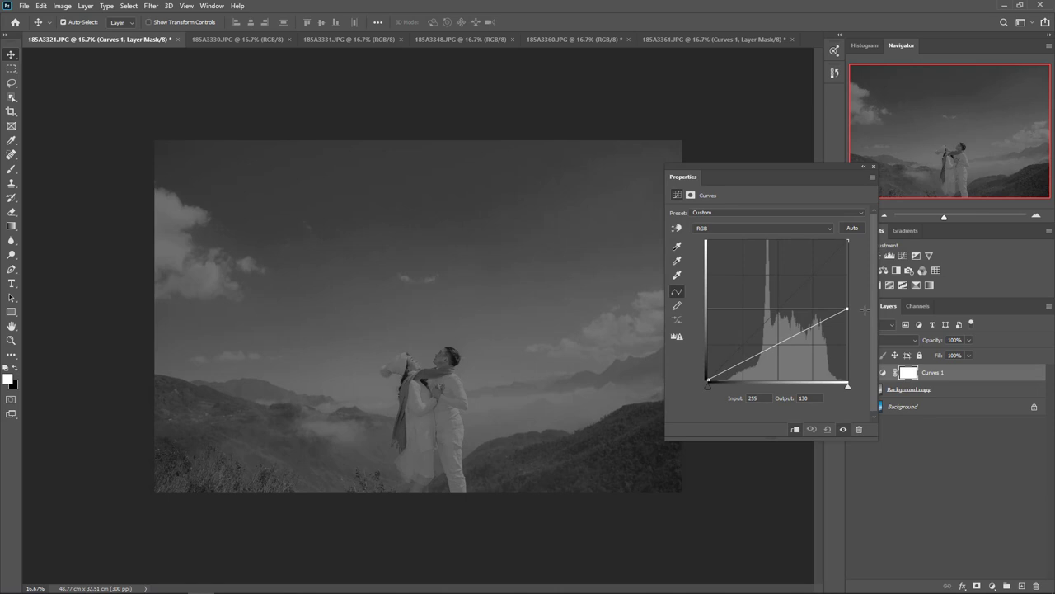
drag(865, 310, 865, 311)
drag(708, 382, 692, 309)
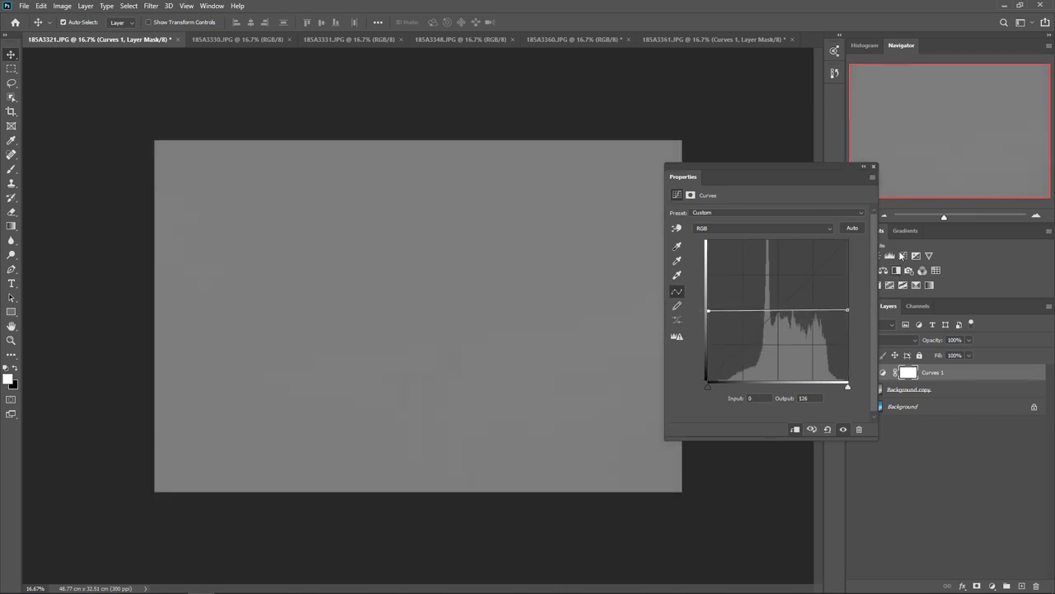
click(874, 165)
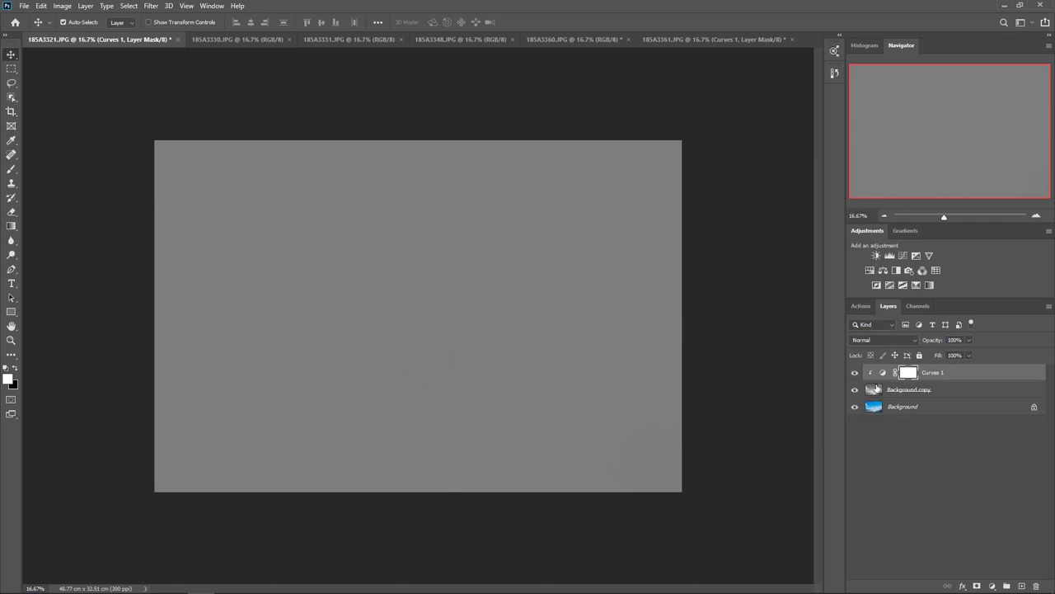
Set the Background copy layer's blend mode to Soft Light
click(874, 393)
click(885, 338)
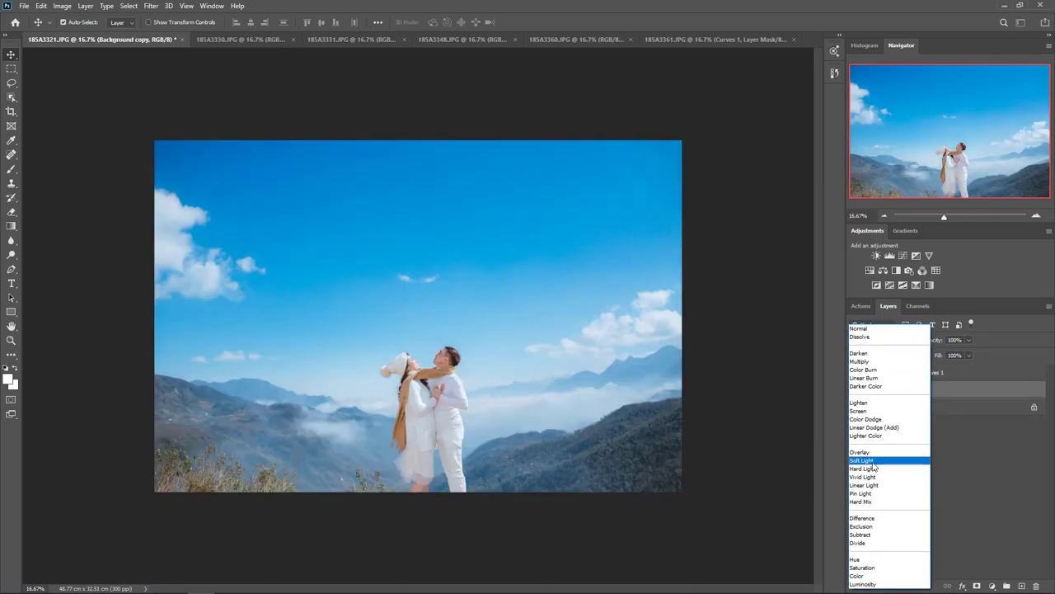
click(866, 461)
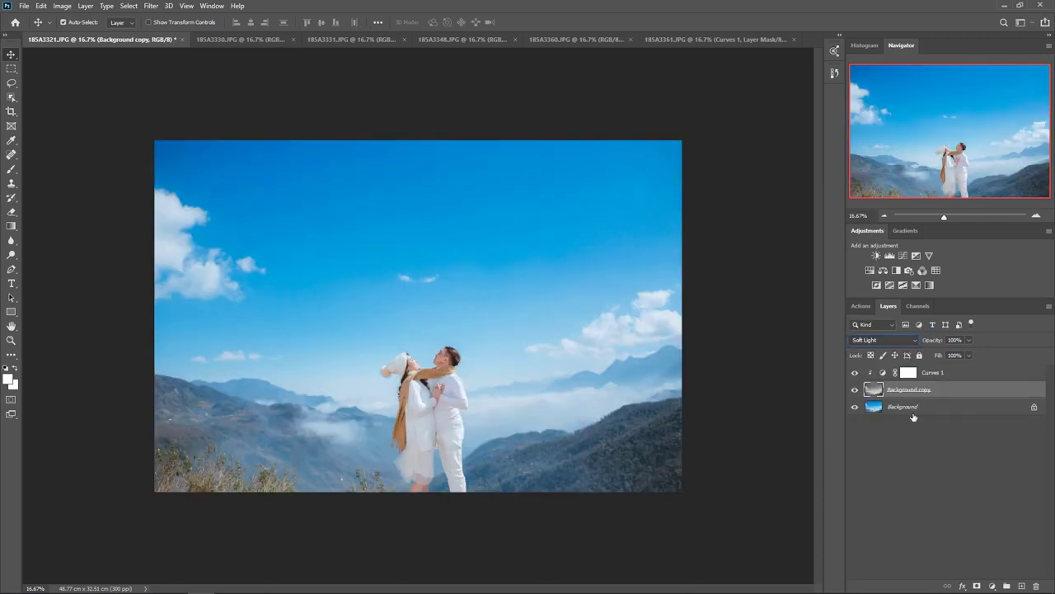
Shape the clipped Curves layer into a gentle S-curve with a raised highlight point near Input 188 and a lowered shadow point
double_click(883, 373)
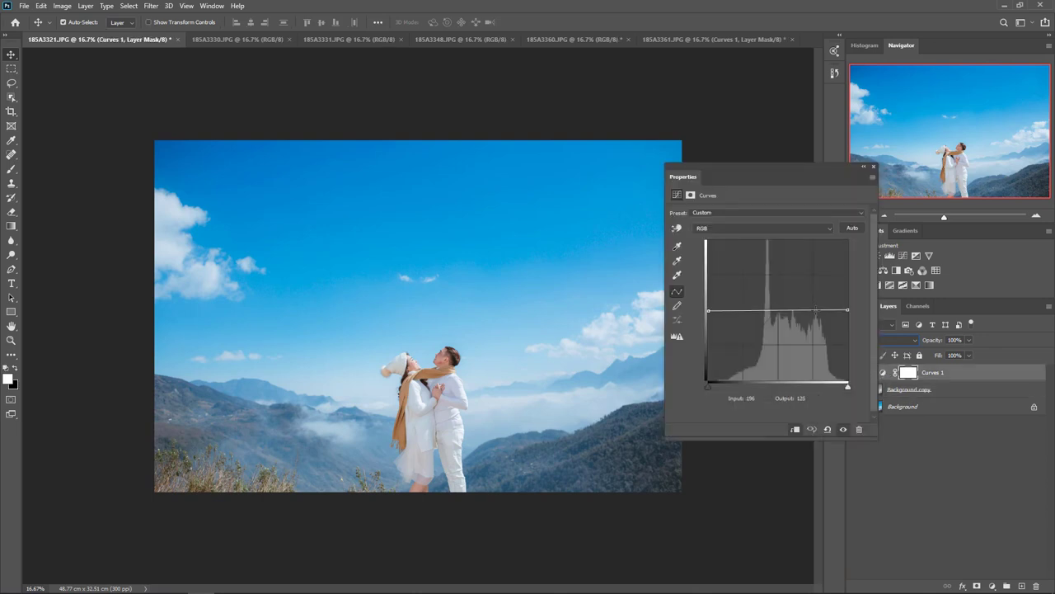
drag(815, 311, 816, 269)
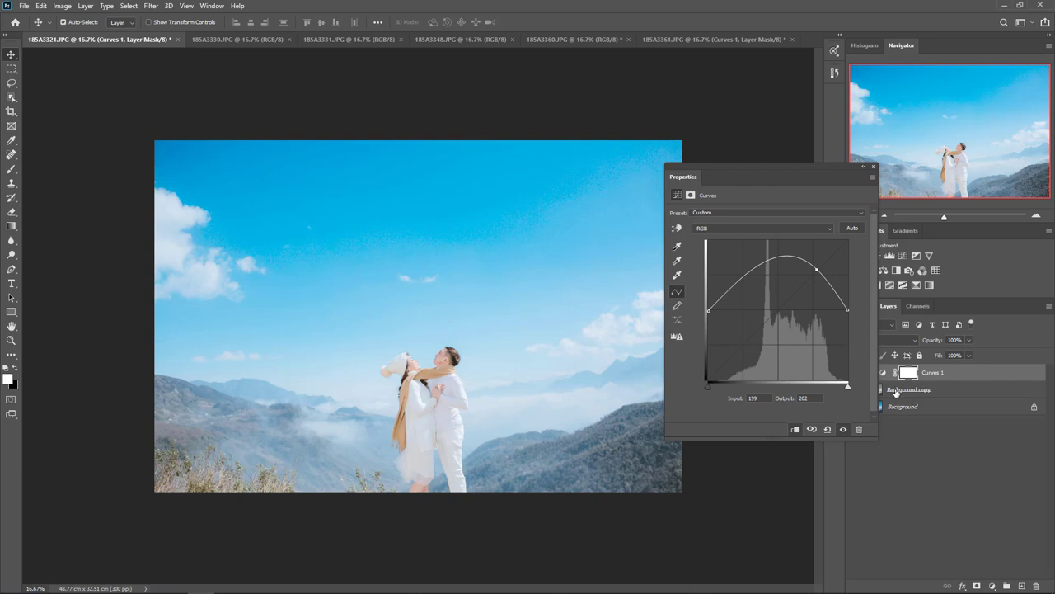
drag(743, 288, 743, 331)
drag(817, 269, 811, 293)
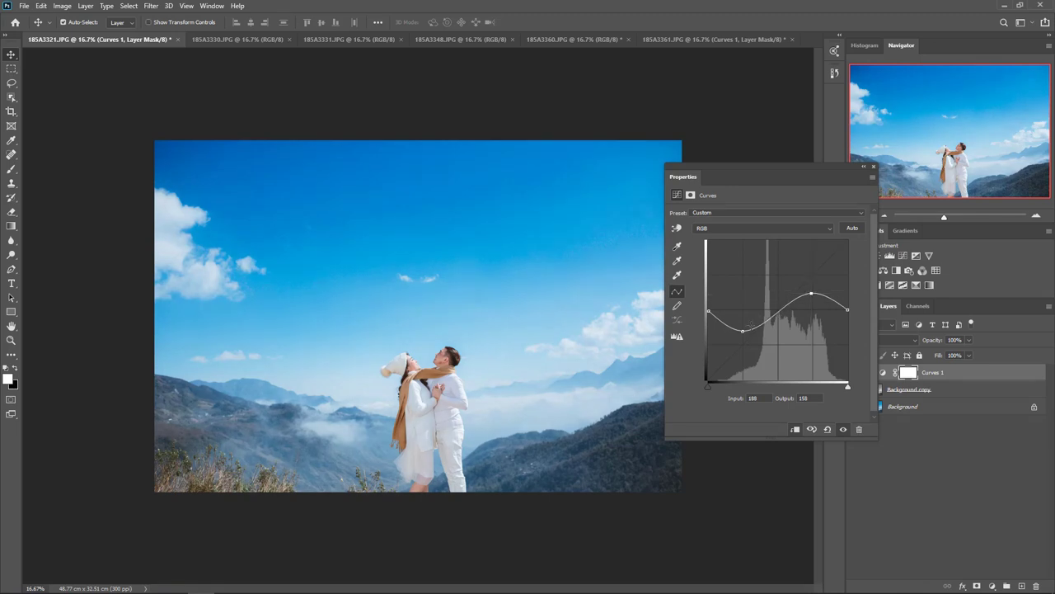
drag(743, 331, 739, 328)
drag(739, 328, 738, 329)
drag(812, 293, 813, 294)
drag(739, 330, 738, 331)
click(875, 170)
Compare the 185A3321.JPG photo with and without the contrast layers, in full view and zoomed in on the couple and mountains
alt+click(855, 408)
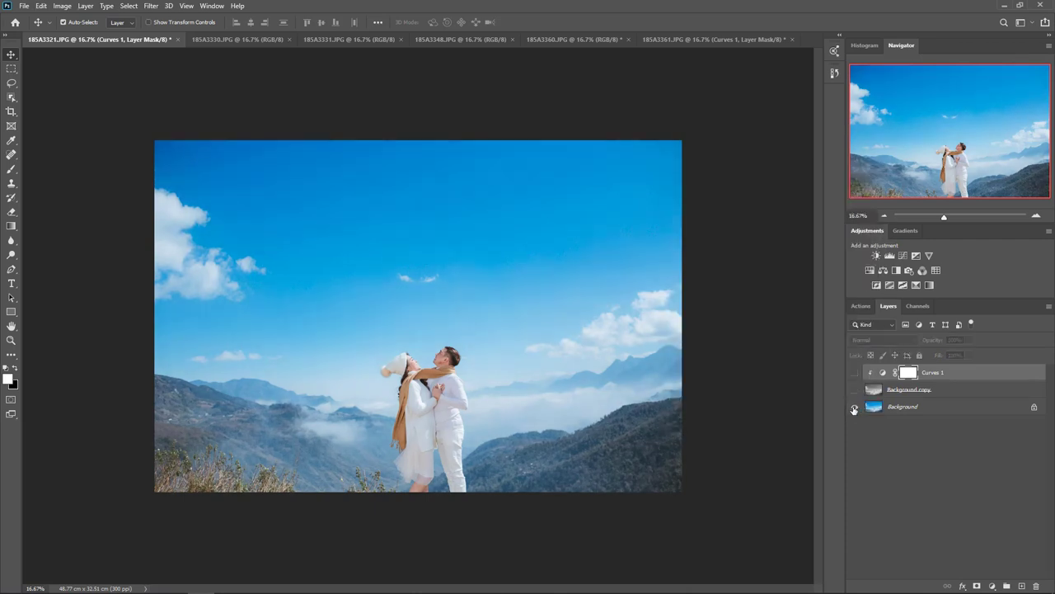
alt+click(854, 408)
alt+click(855, 408)
alt+click(855, 408)
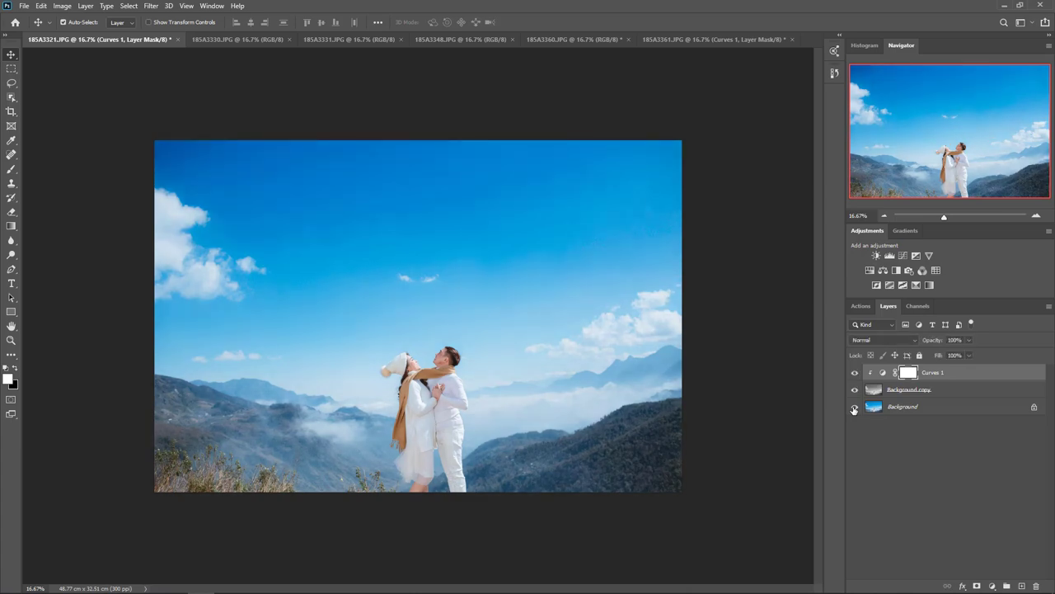
alt+click(855, 408)
alt+click(854, 409)
scroll(630, 256, up, 3)
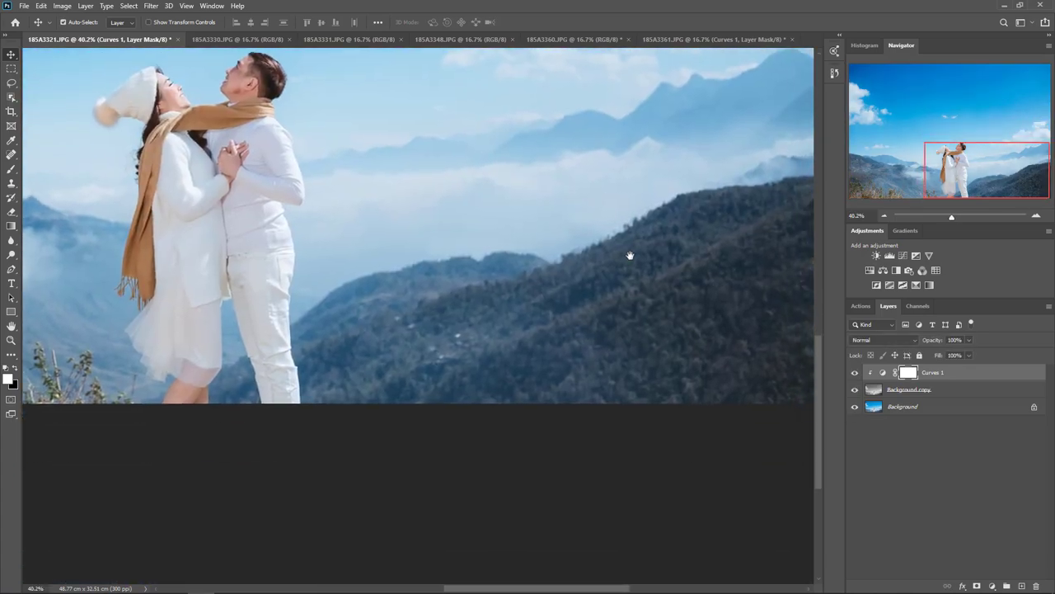
alt+click(854, 408)
alt+click(854, 408)
scroll(563, 334, down, 3)
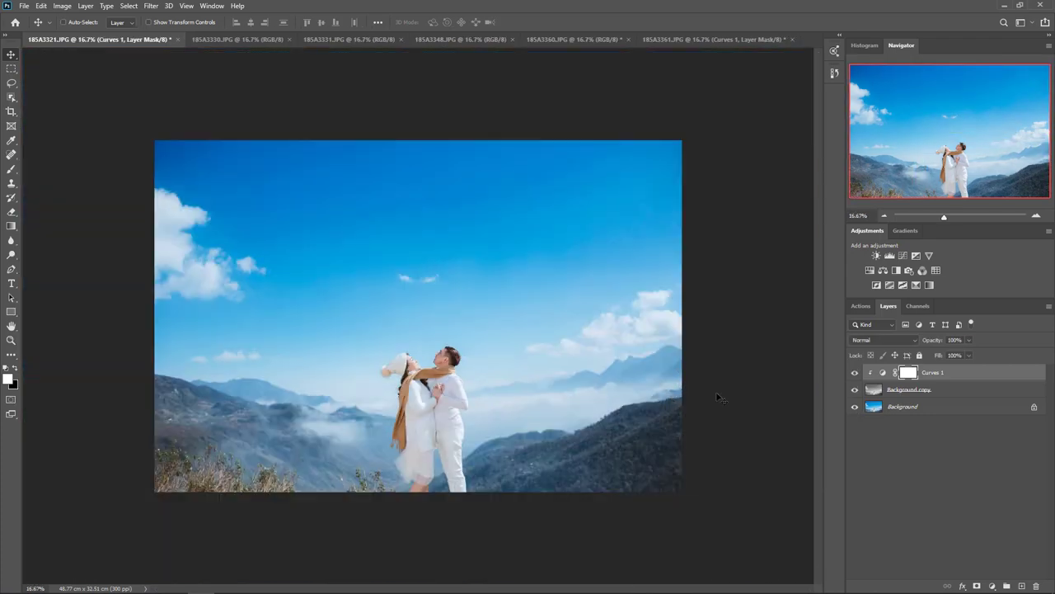
Delete the Curves 1 and Background copy layers
key(ctrl+0)
key(ctrl+minus)
ctrl+click(942, 395)
drag(998, 392, 1036, 586)
Add a Curves layer directly above Background with a raised highlight point near Input 160 and a shadow point near Input 73, Output 88
click(903, 256)
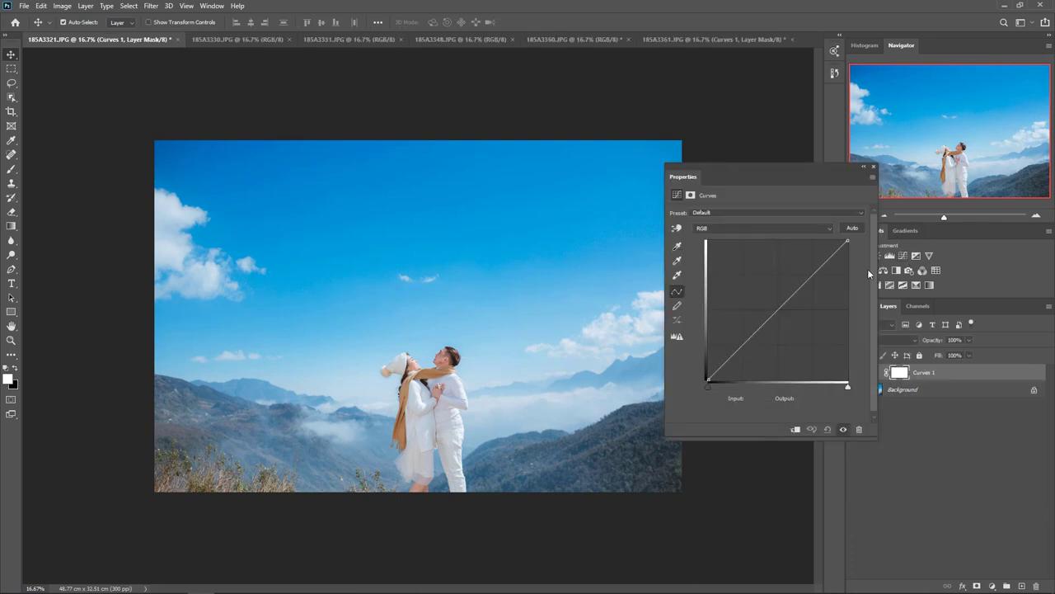
drag(804, 284, 794, 280)
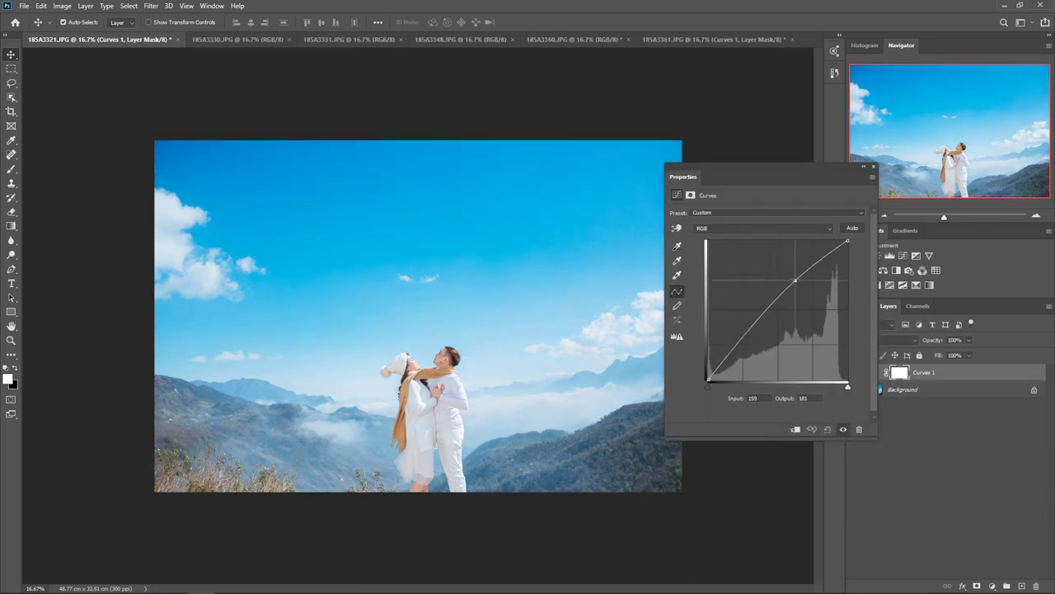
drag(734, 350, 745, 347)
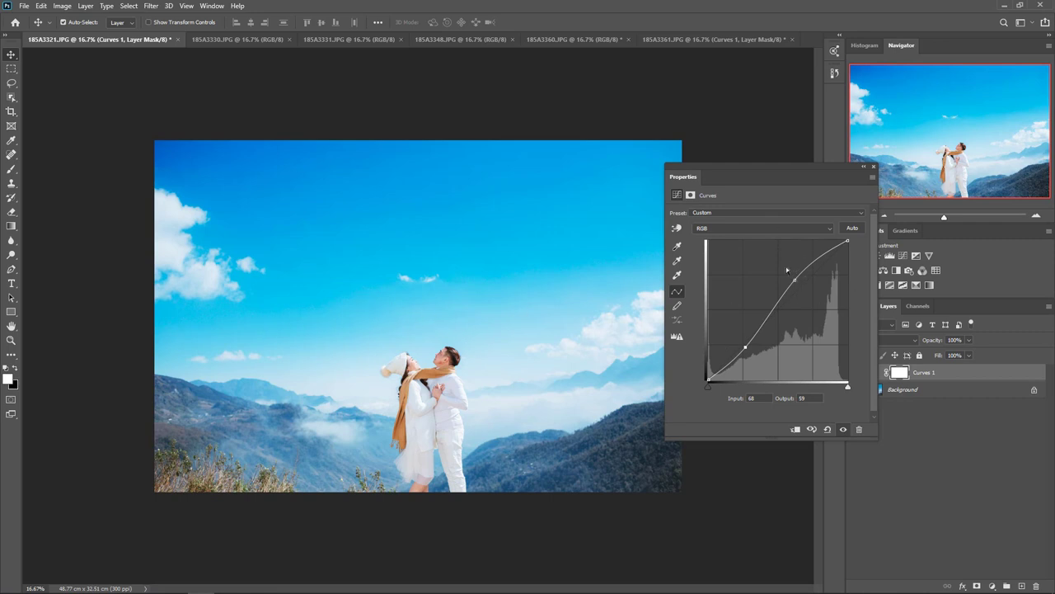
drag(794, 281, 796, 275)
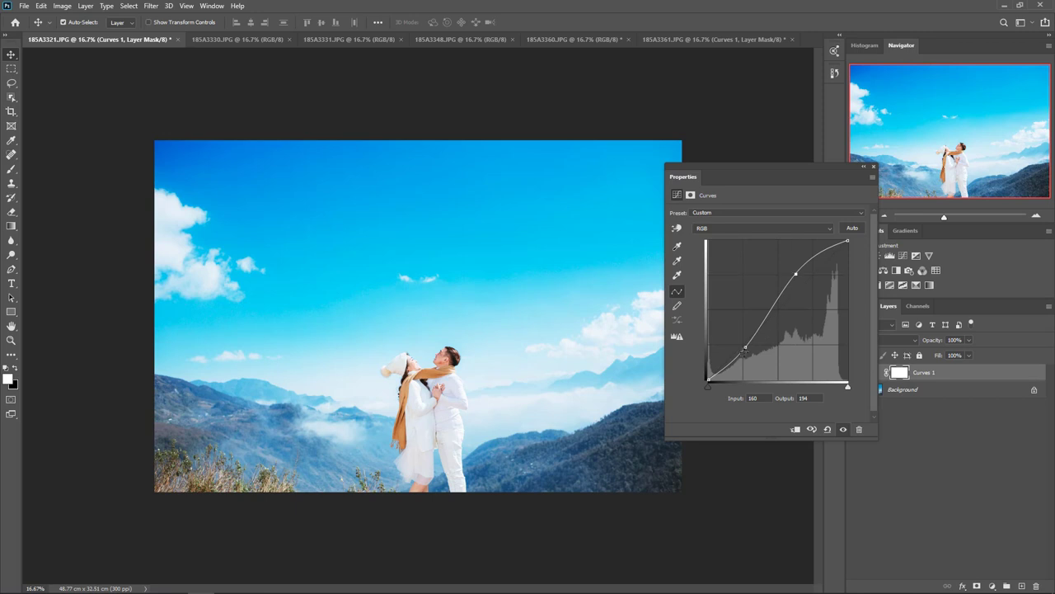
mouse_move(745, 348)
mouse_down()
mouse_move(752, 356)
mouse_move(748, 332)
mouse_up()
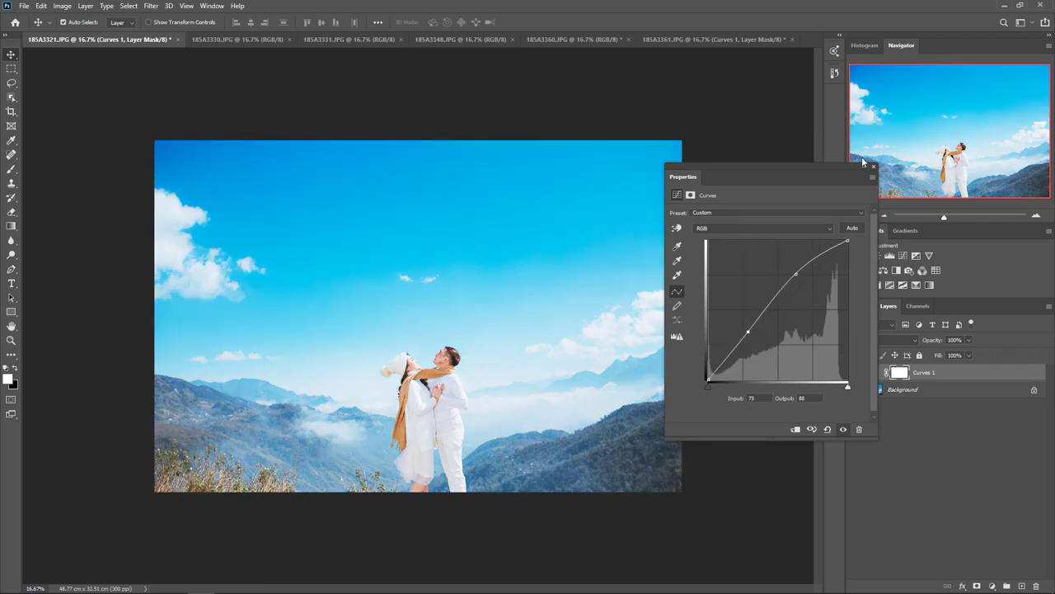
mouse_move(801, 275)
mouse_down()
mouse_move(800, 299)
mouse_move(796, 278)
mouse_up()
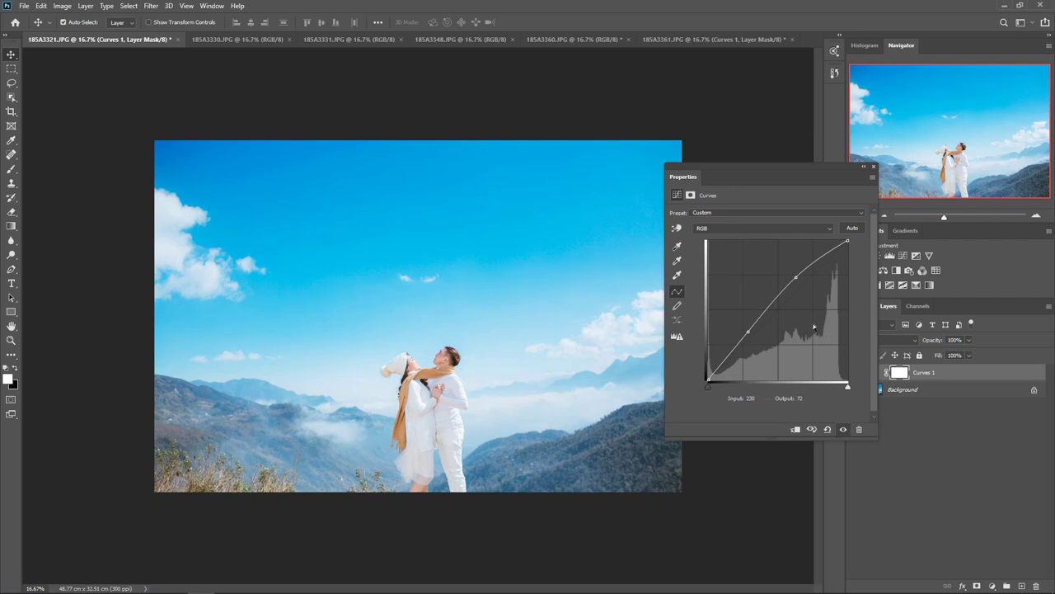
Remove both added curve points and flatten the curve to mid-gray by bringing its white and black end points to about Output 128
key(Delete)
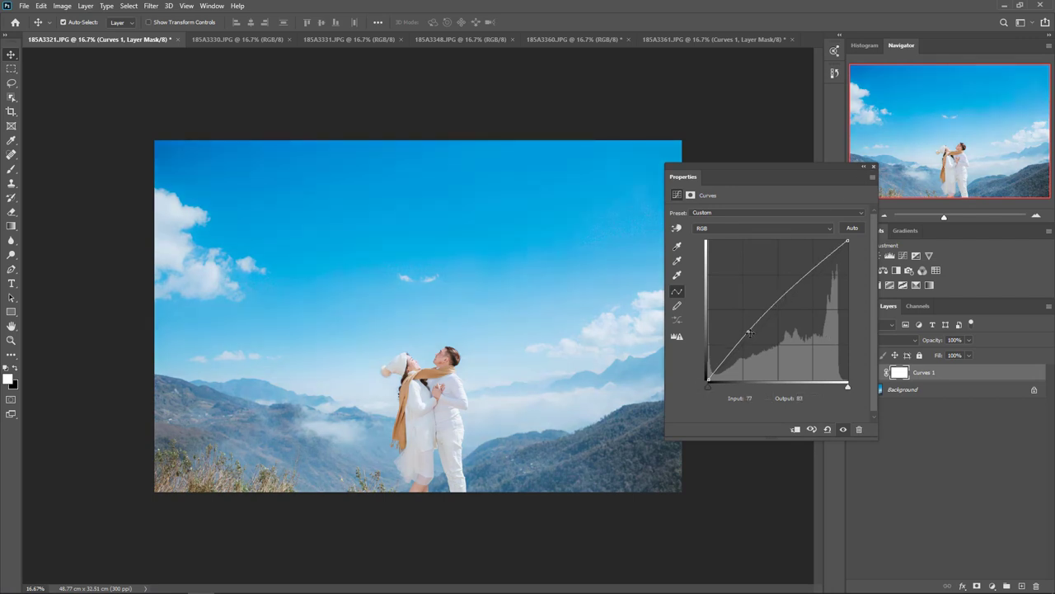
drag(748, 332, 735, 395)
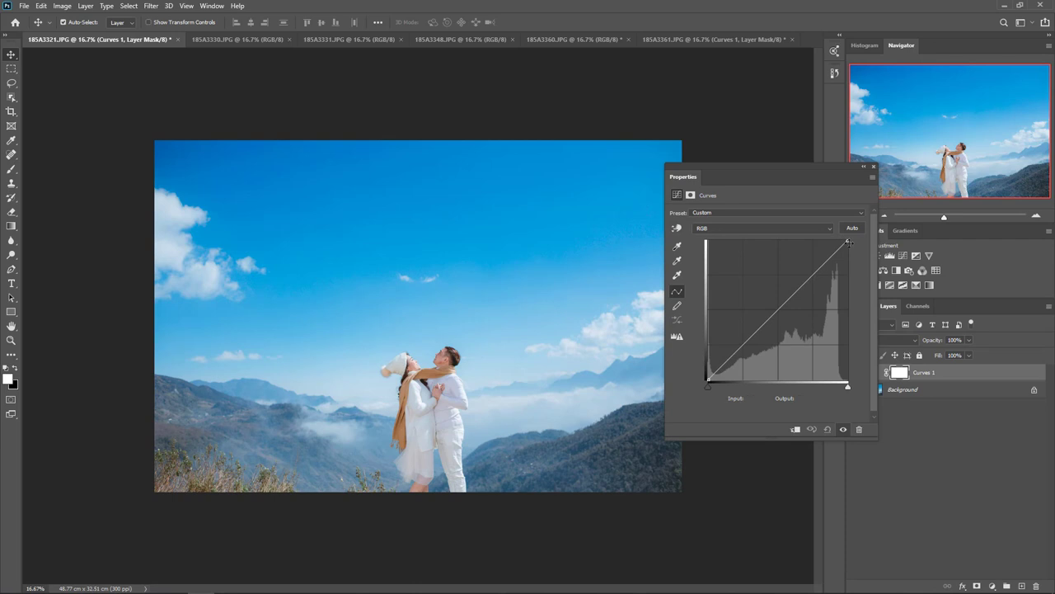
drag(847, 241, 848, 311)
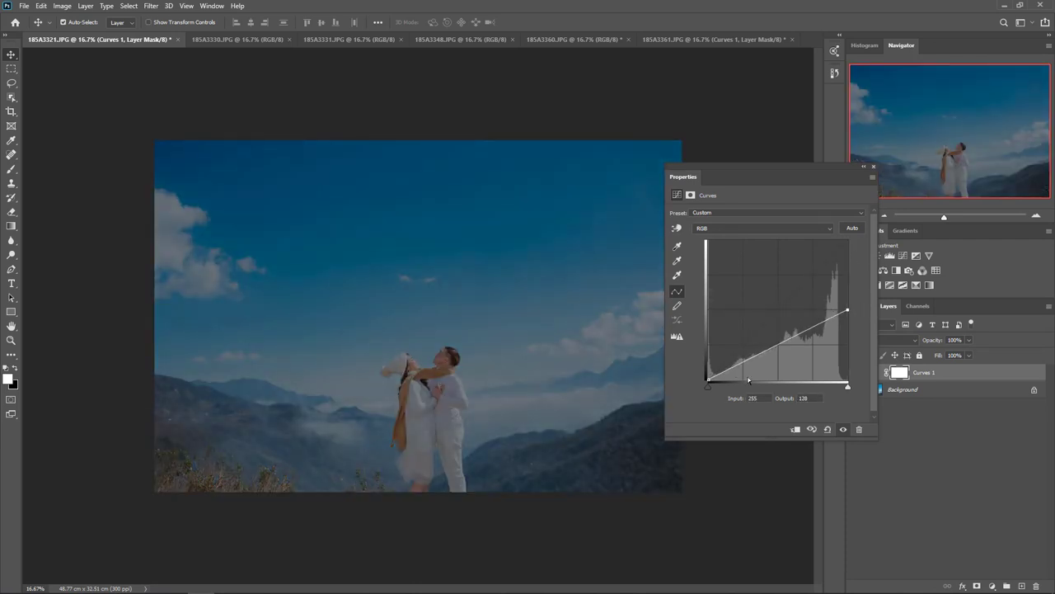
drag(707, 379, 707, 308)
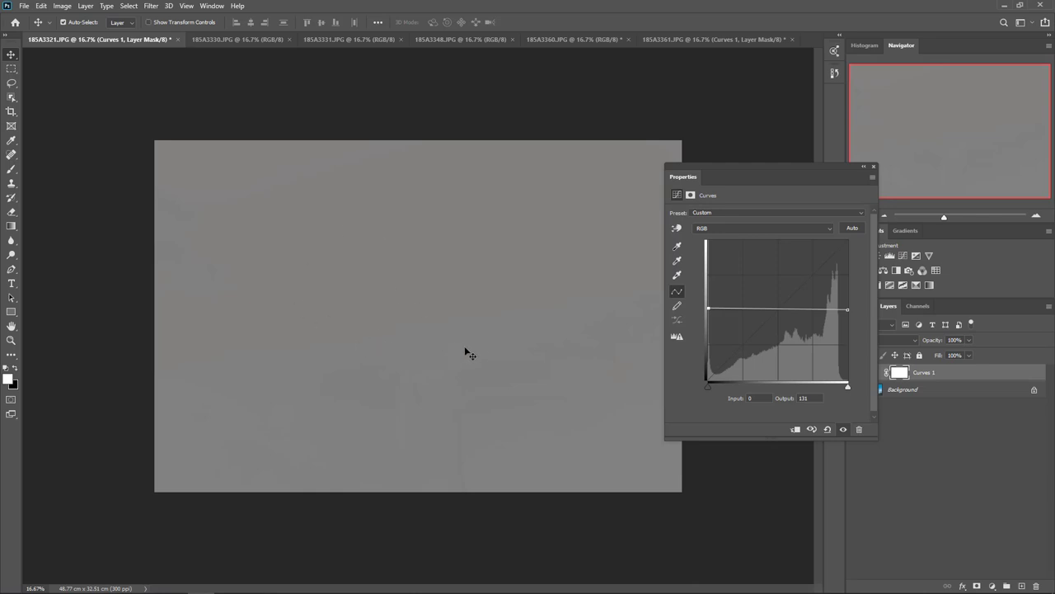
click(850, 308)
click(707, 309)
click(874, 167)
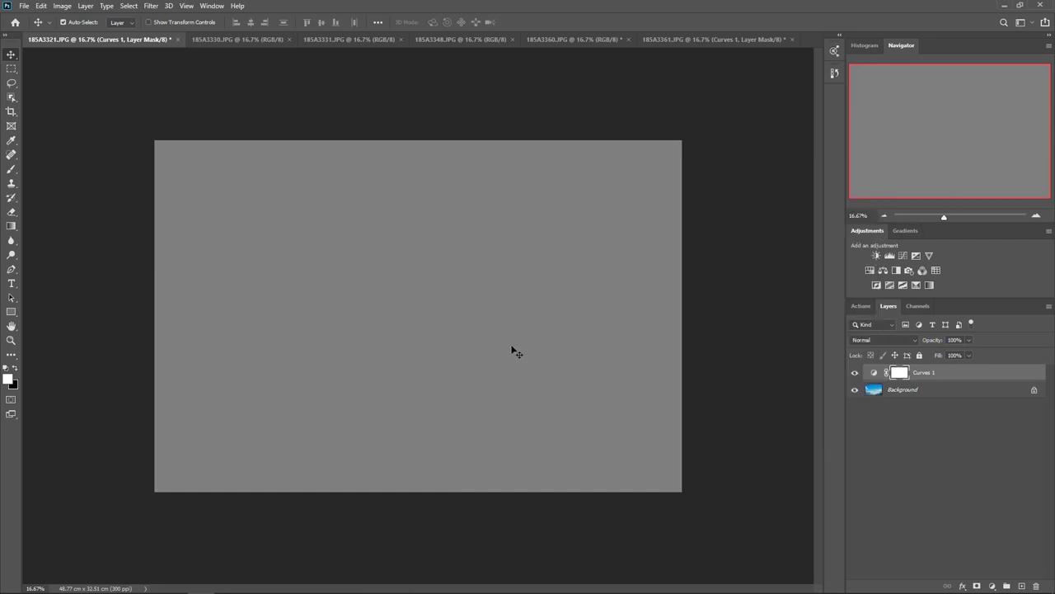
Hide the Curves 1 layer and inspect the original photo of the couple up close
click(854, 372)
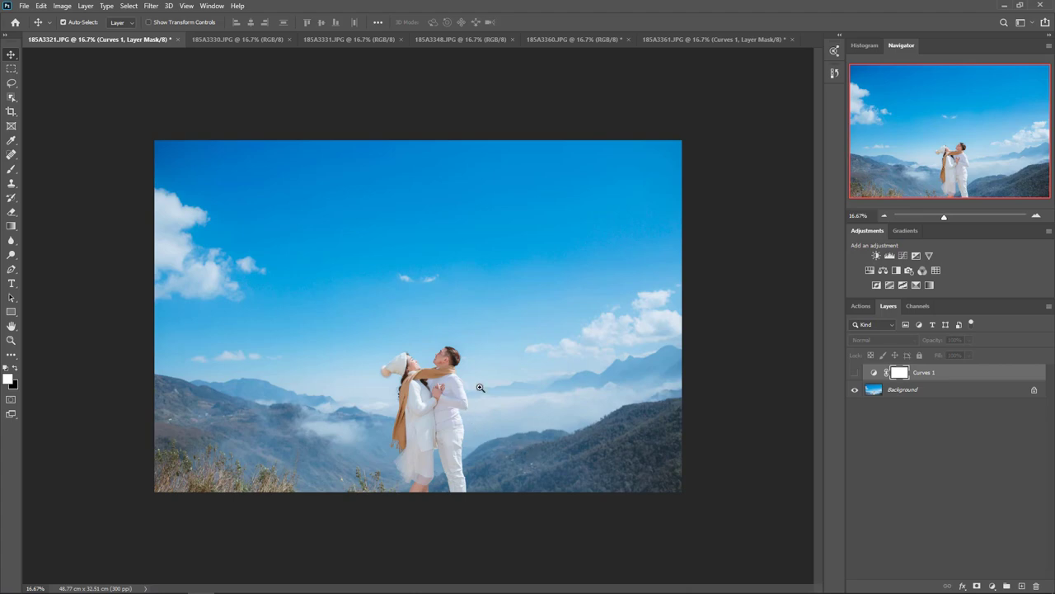
scroll(479, 388, up, 4)
scroll(275, 83, down, 2)
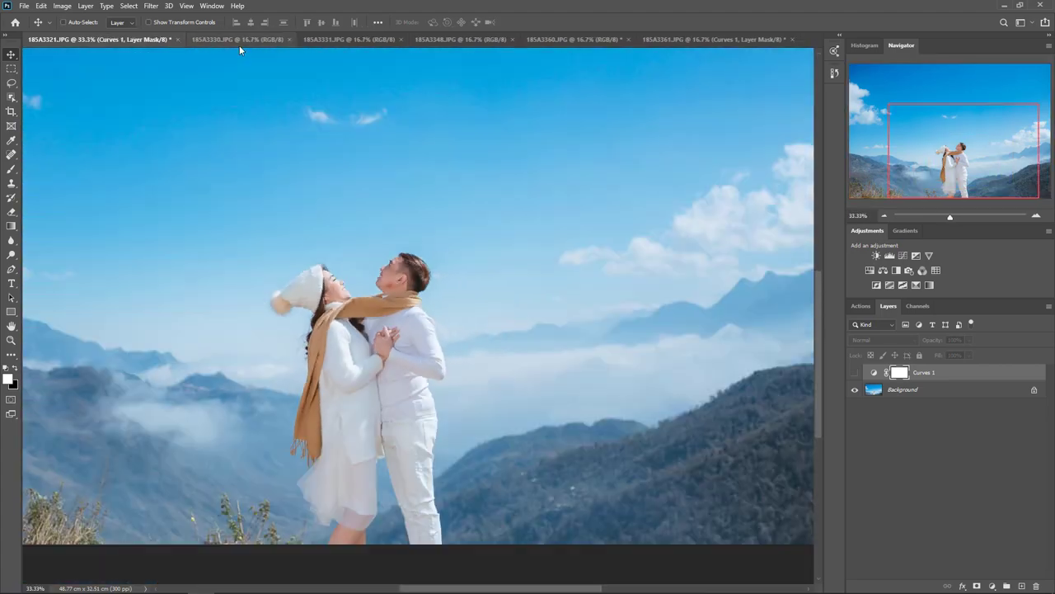
key(ctrl+minus)
Switch to the 185A3330.JPG photo and check the available adjustment layer types
click(238, 40)
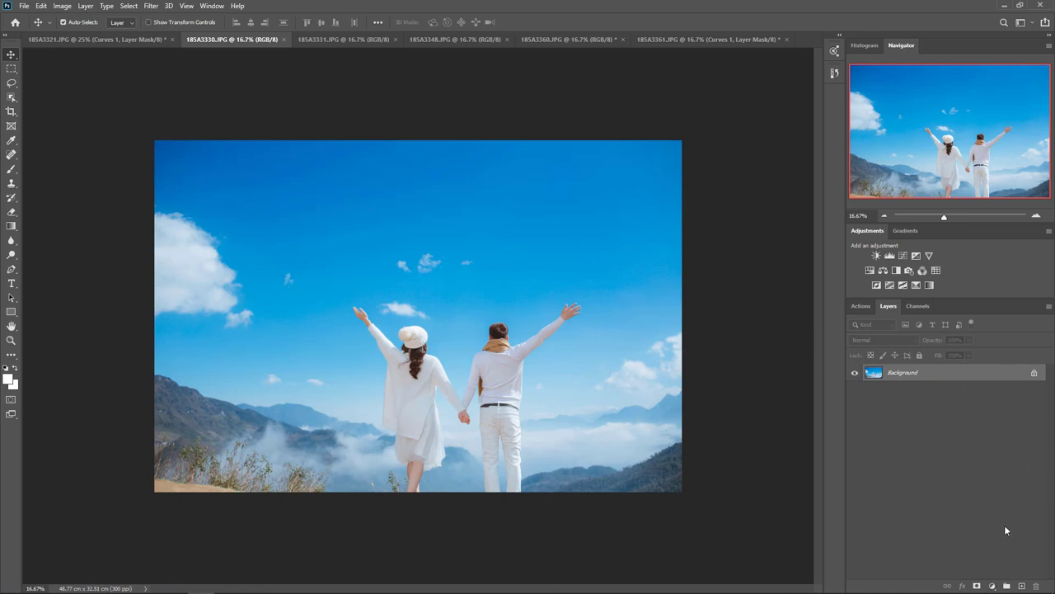
click(993, 586)
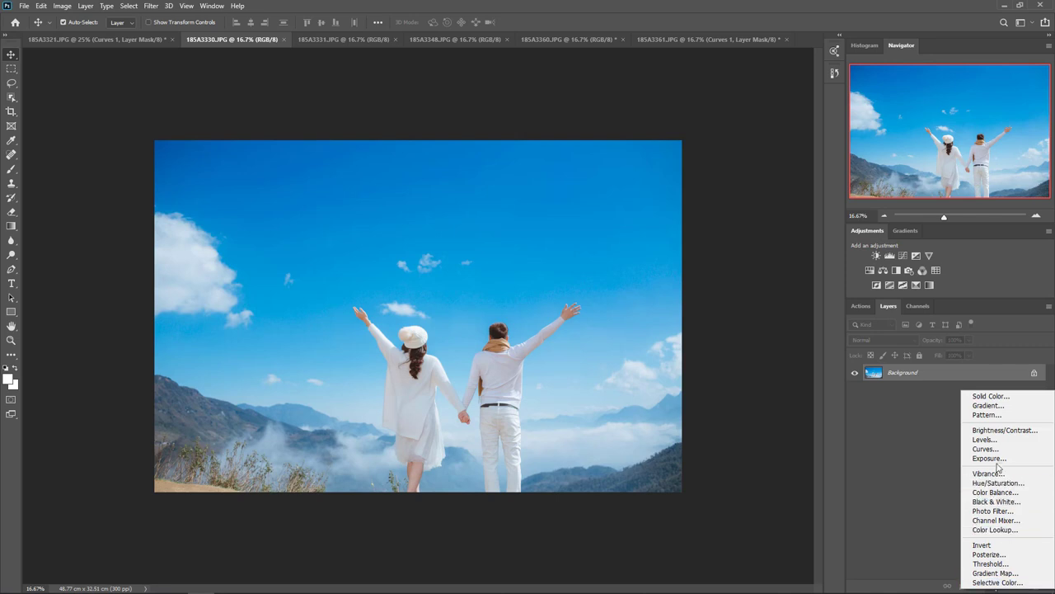
click(864, 443)
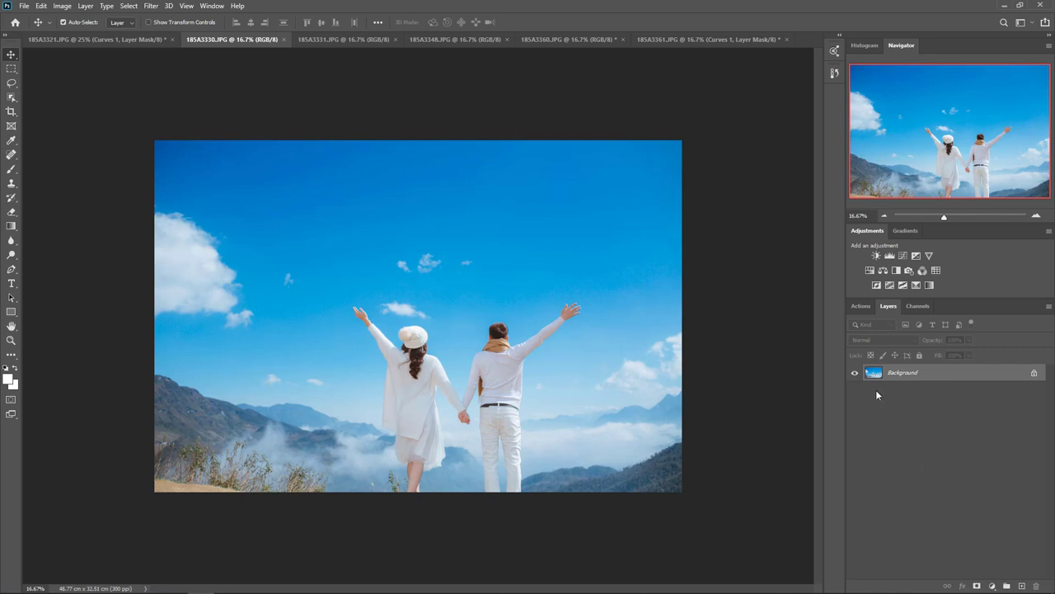